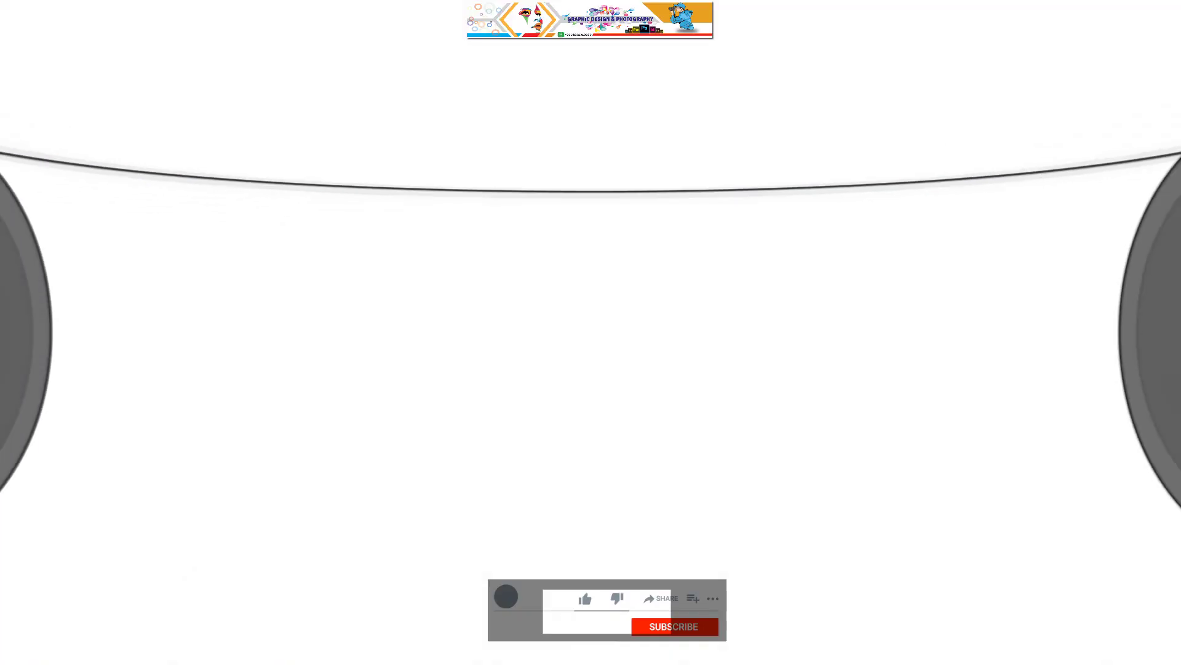
Open the File menu of the blank untitled document
click(88, 12)
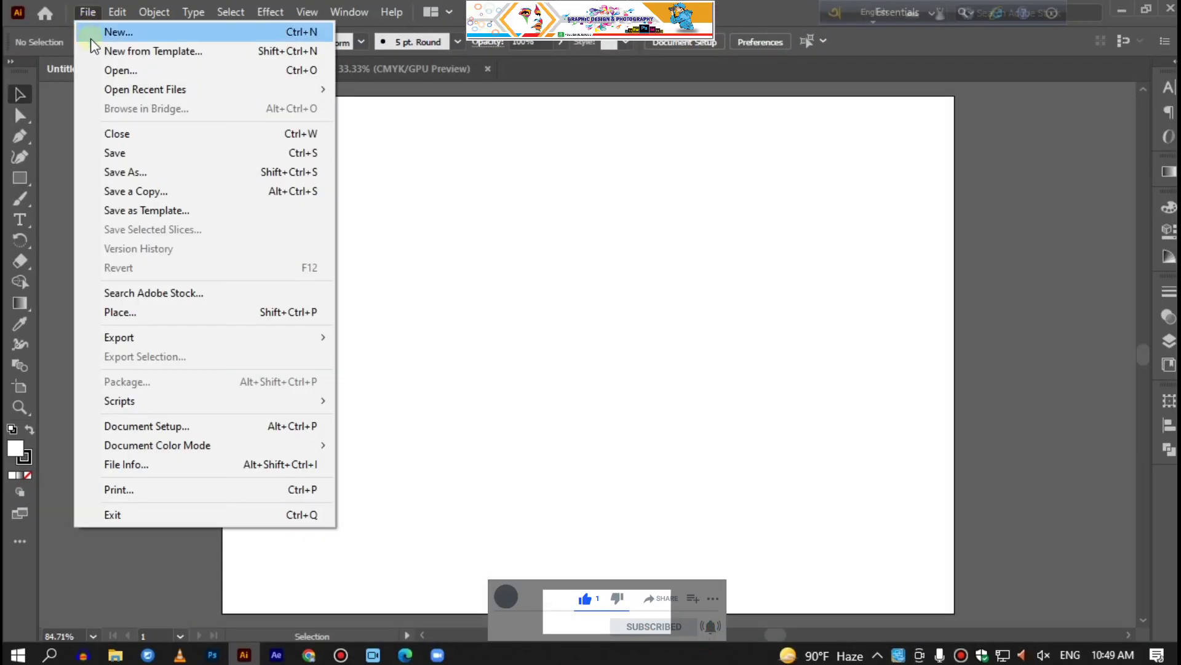
Place Eid Mubarak images 1–4 onto the artboard
click(116, 310)
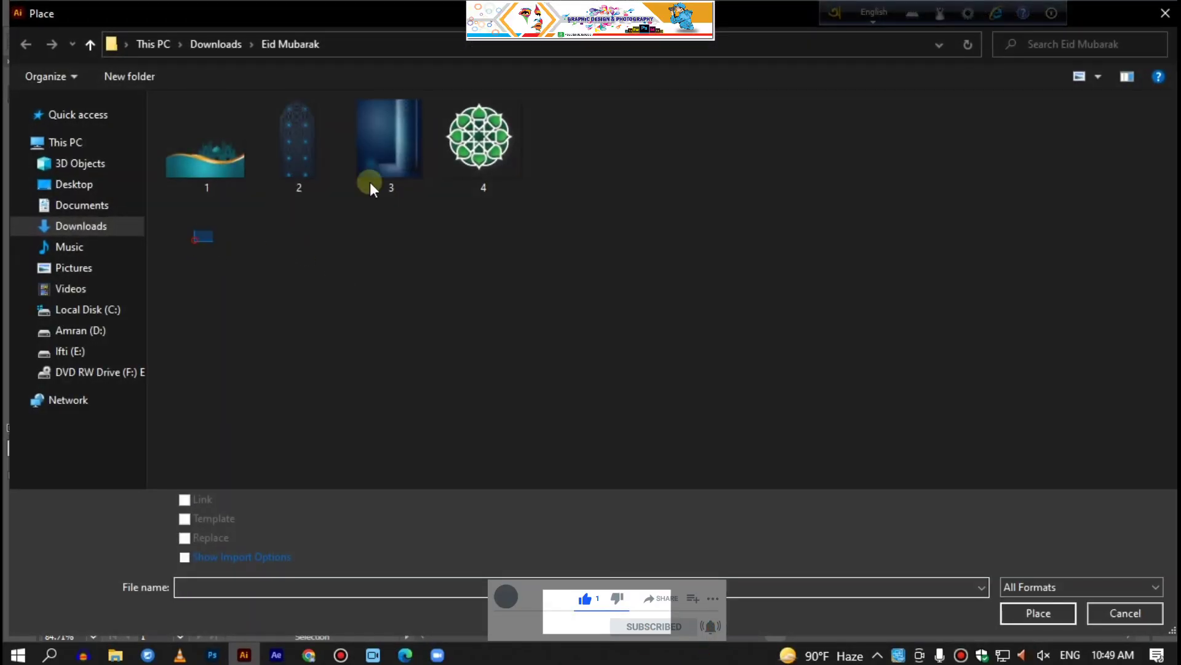
drag(540, 242, 194, 111)
click(1026, 614)
click(293, 233)
click(292, 232)
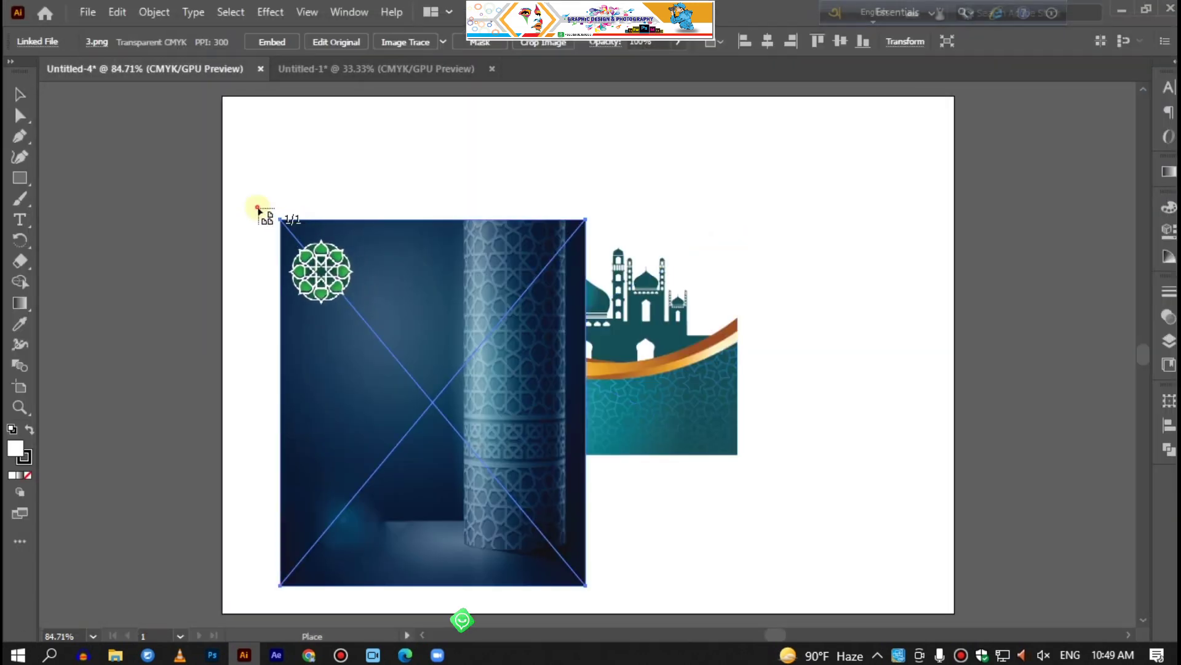
click(257, 207)
Spread the images out: blue column at left; arch, mosque and ornament to the right
drag(351, 267, 1022, 286)
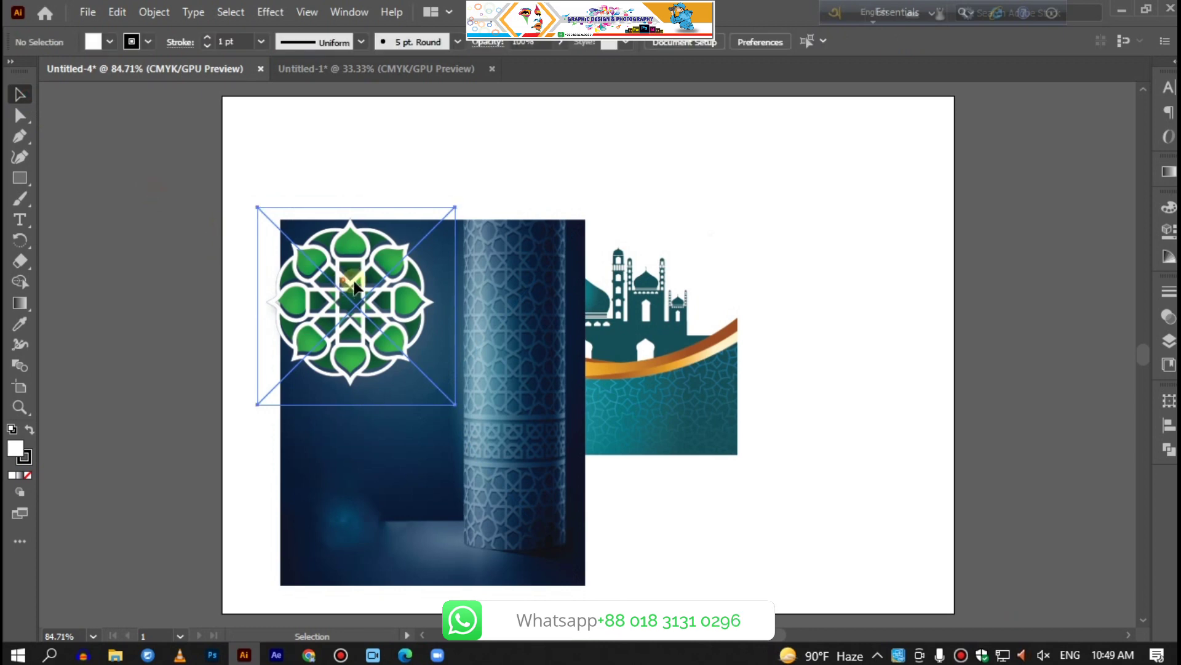
drag(536, 358, 384, 310)
drag(601, 347, 928, 469)
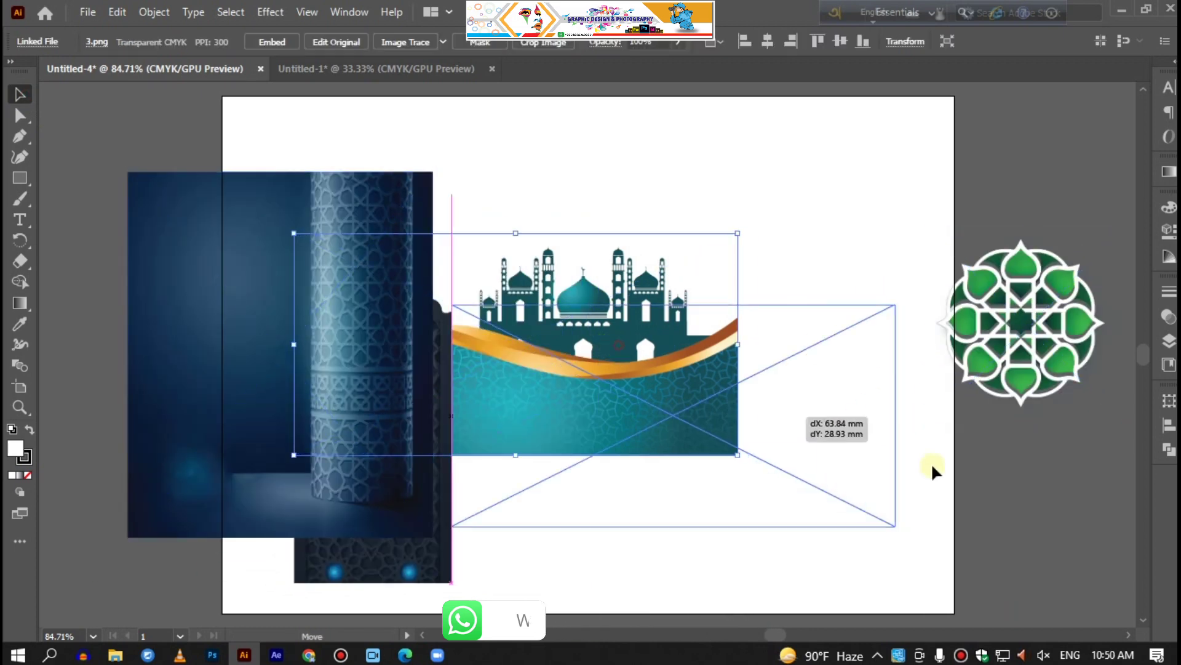
click(431, 561)
drag(431, 561, 836, 537)
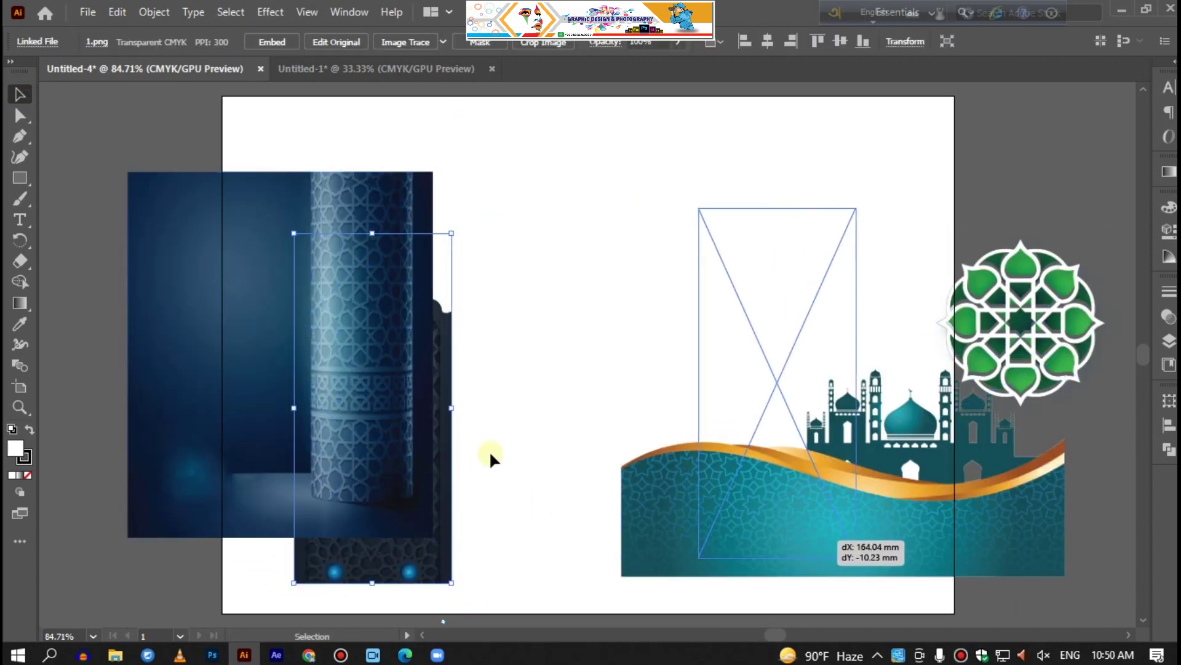
drag(340, 369, 552, 369)
drag(1057, 179, 777, 575)
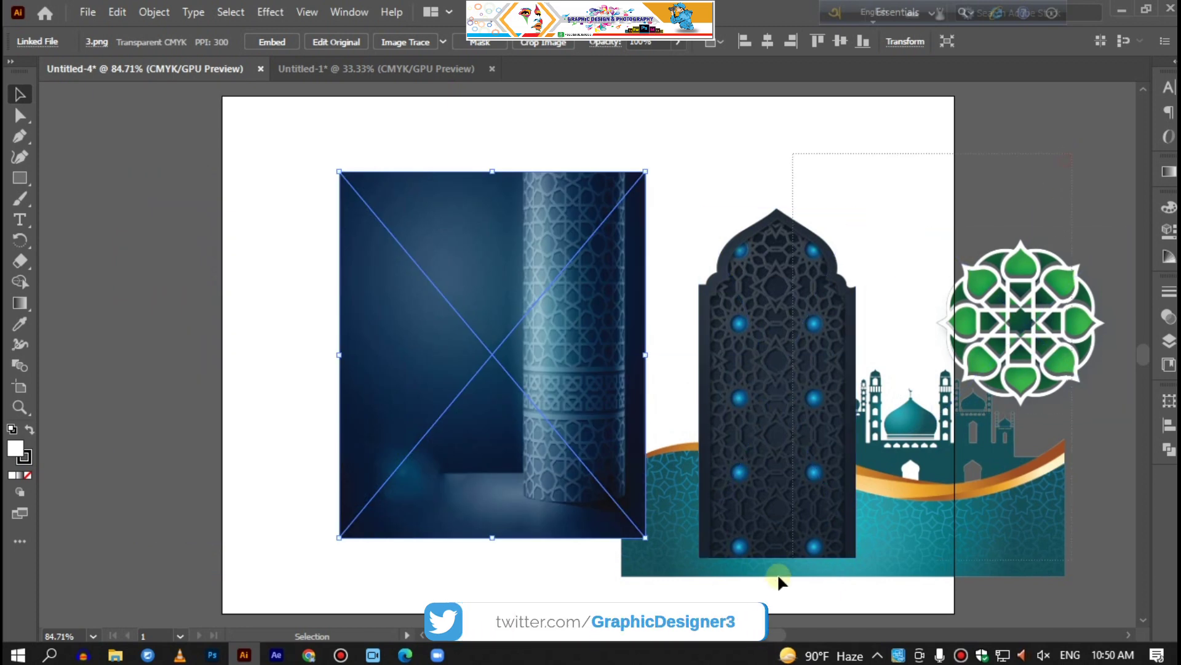
drag(765, 462, 1030, 454)
Enlarge the blue column background around its centre
click(579, 332)
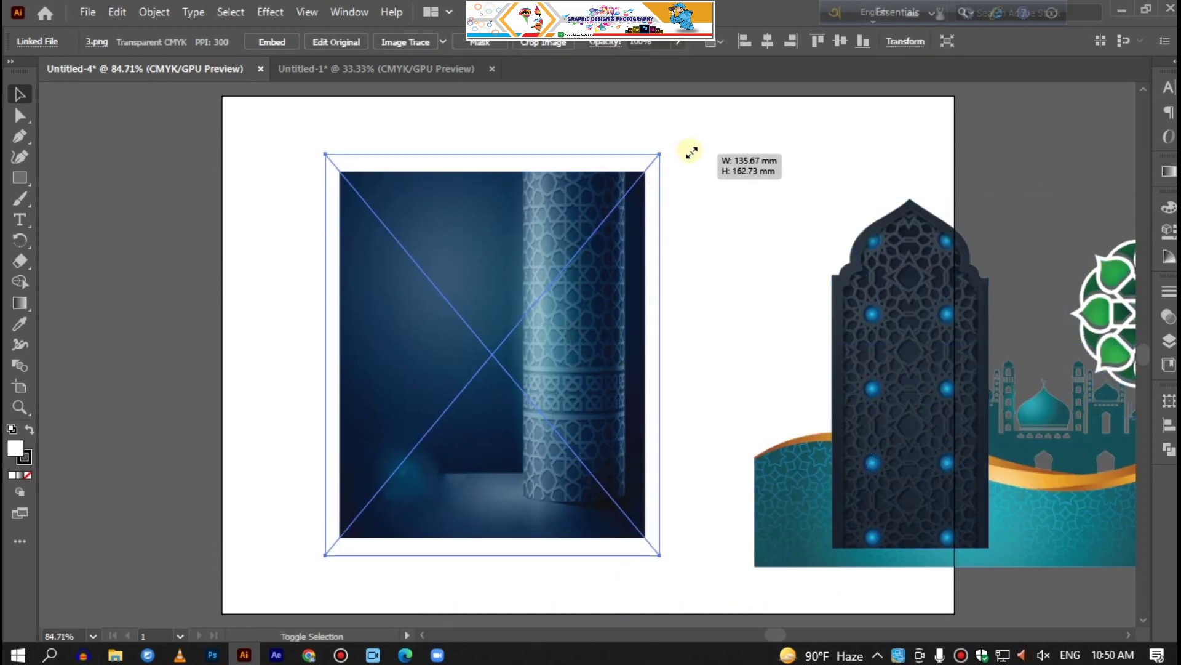
drag(646, 173, 717, 137)
click(741, 214)
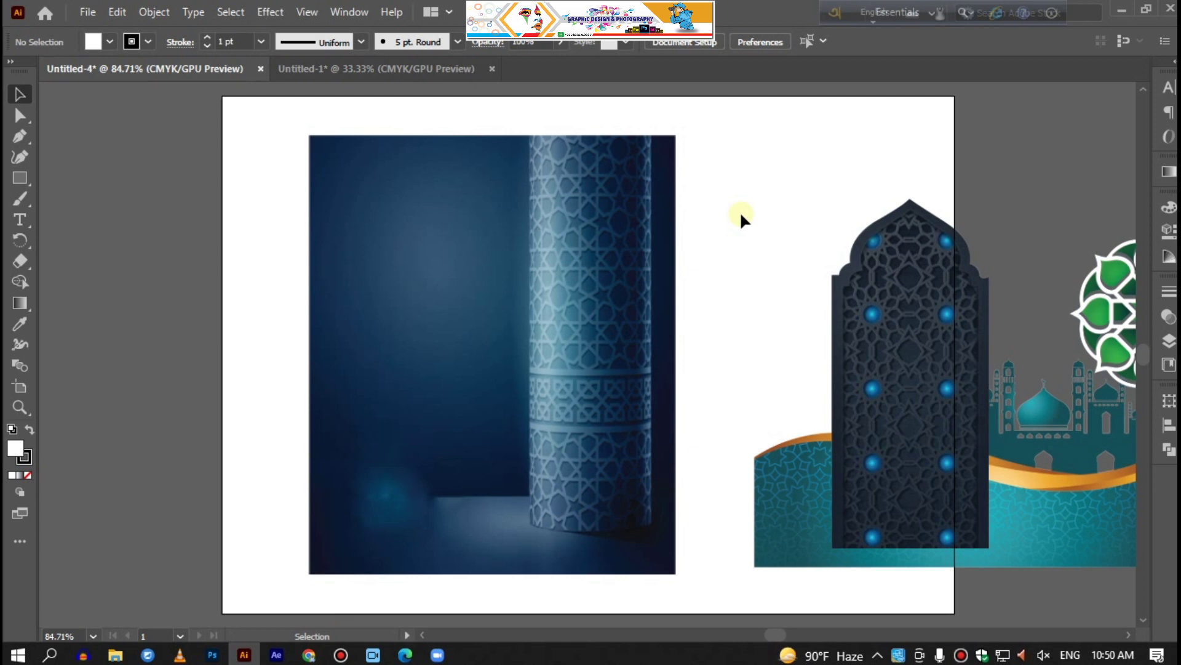
Set the arched door at the blue background's lower left, brought in front of it
click(892, 316)
drag(896, 400, 378, 425)
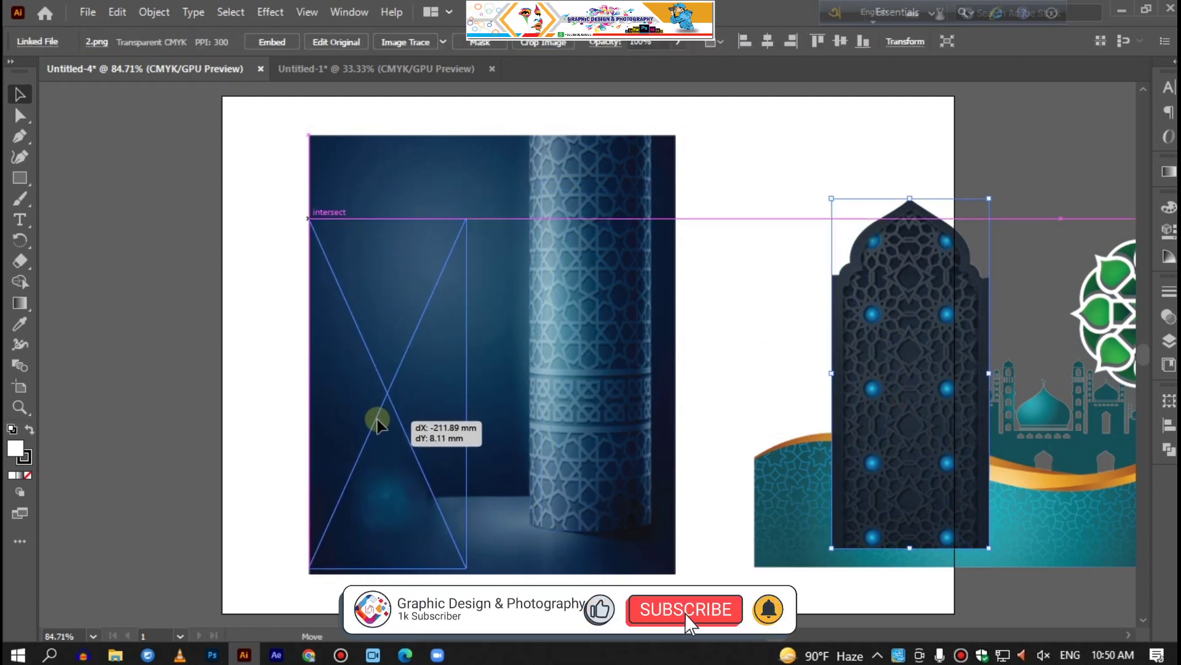
drag(378, 424, 378, 426)
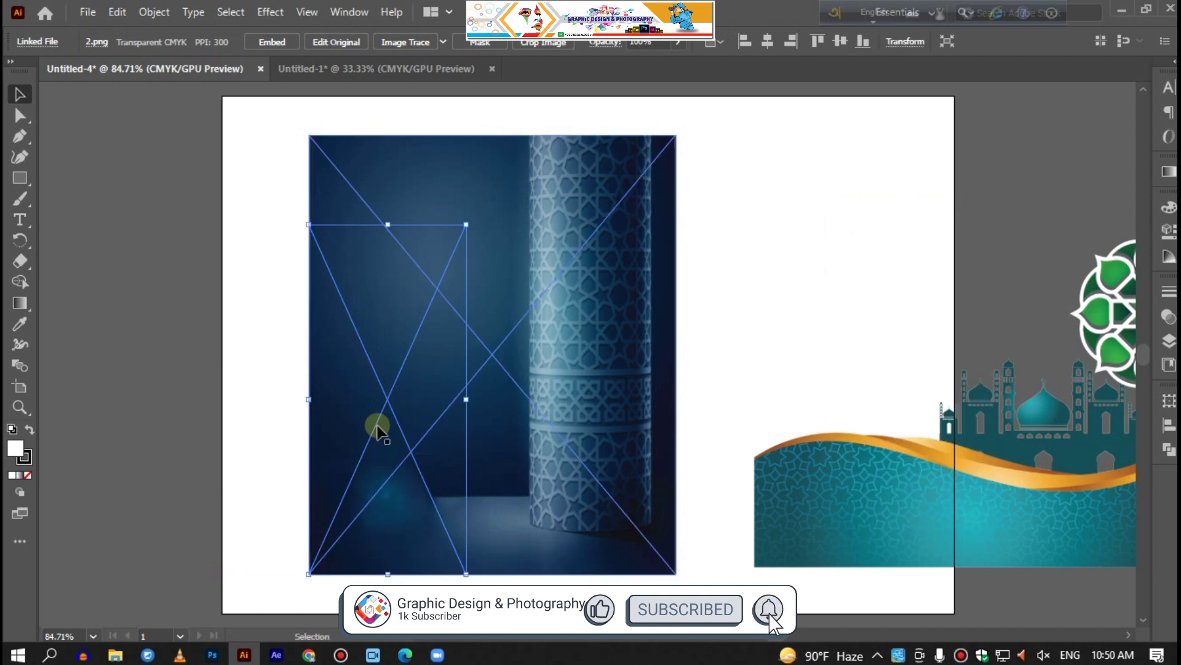
right_click(377, 429)
click(613, 319)
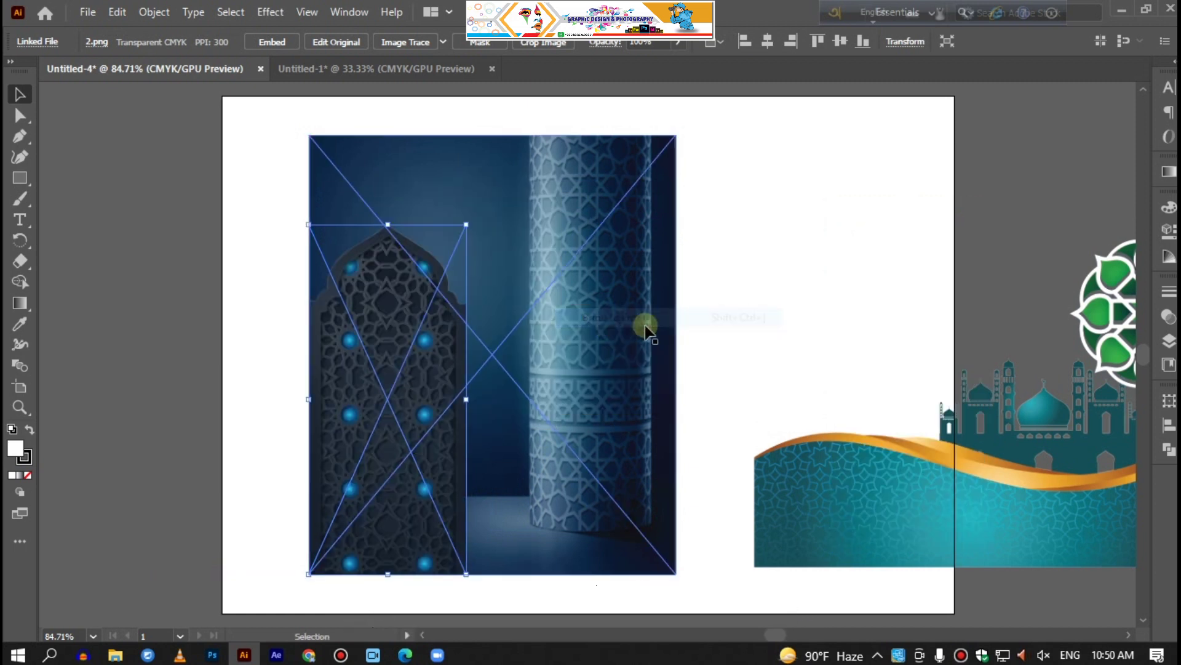
key(Right)
key(Right)
key(Right)
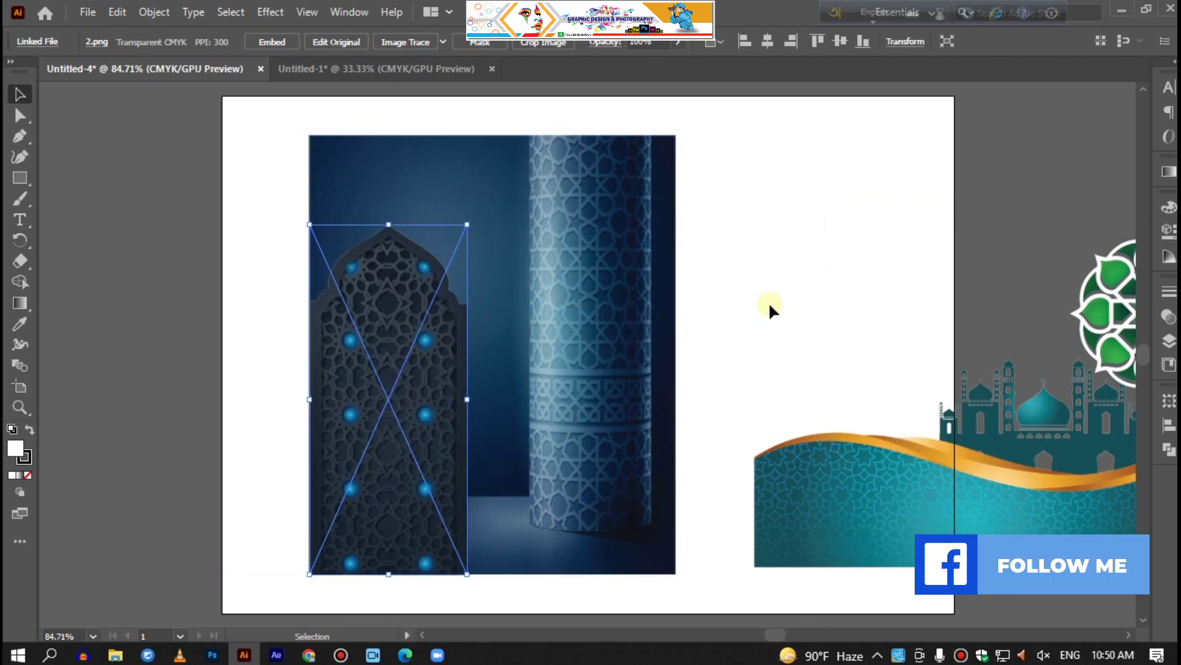
key(Right)
key(Right)
key(Right)
key(Right)
key(Right)
key(Right)
click(772, 309)
Shrink the mosque wave and bring it to front along the background's bottom at 79% opacity
click(821, 466)
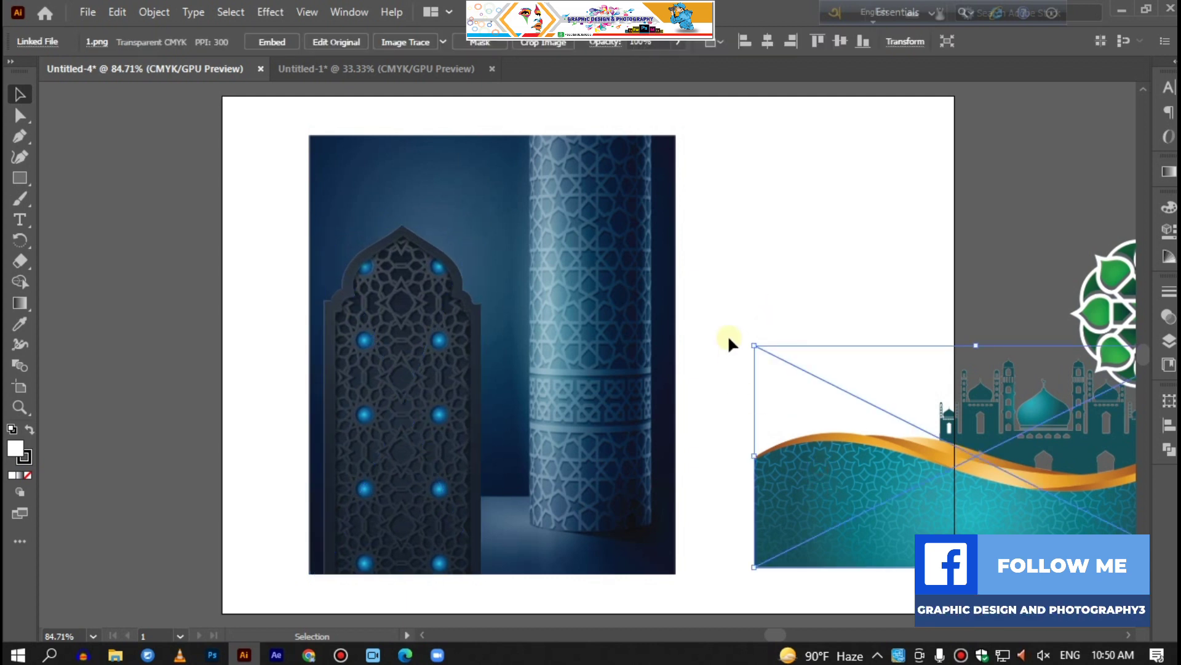
drag(752, 344, 799, 368)
drag(880, 476, 371, 441)
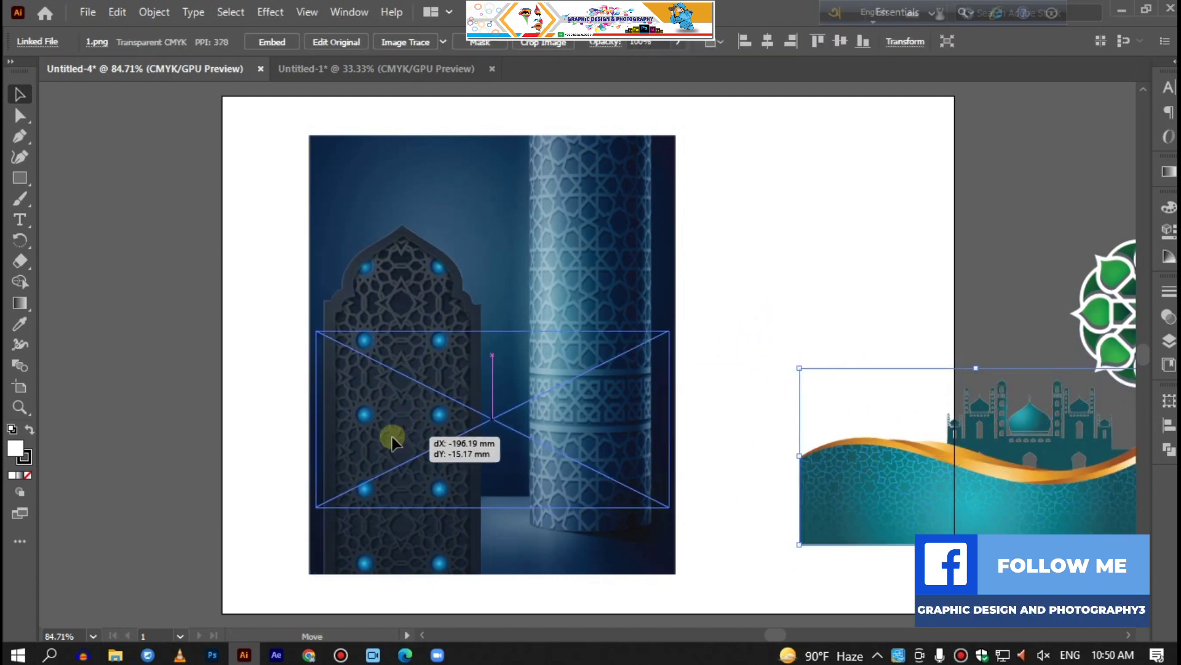
drag(371, 440, 390, 502)
right_click(589, 444)
click(815, 335)
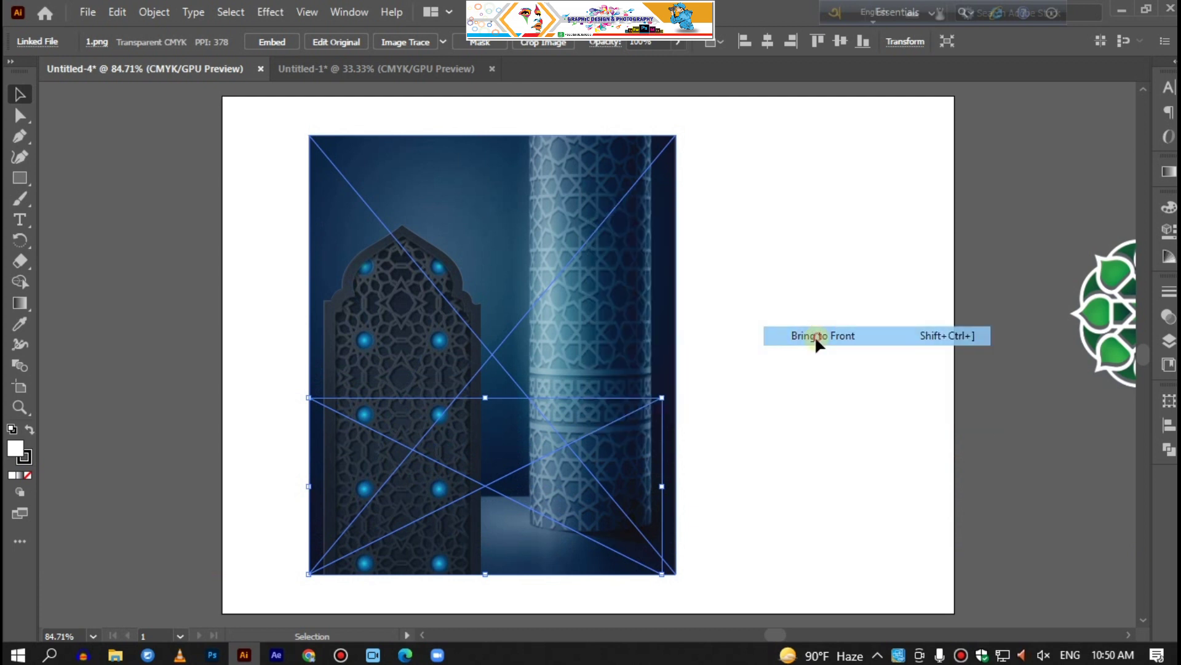
drag(661, 399, 676, 390)
click(1169, 317)
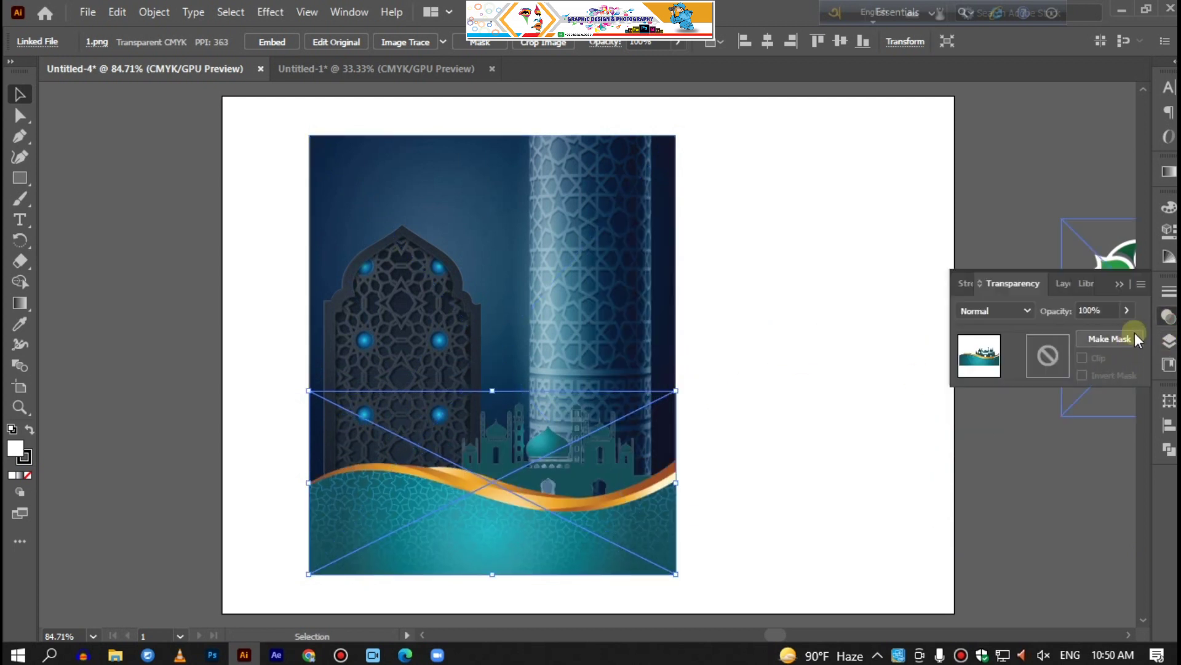
drag(1103, 331, 1110, 326)
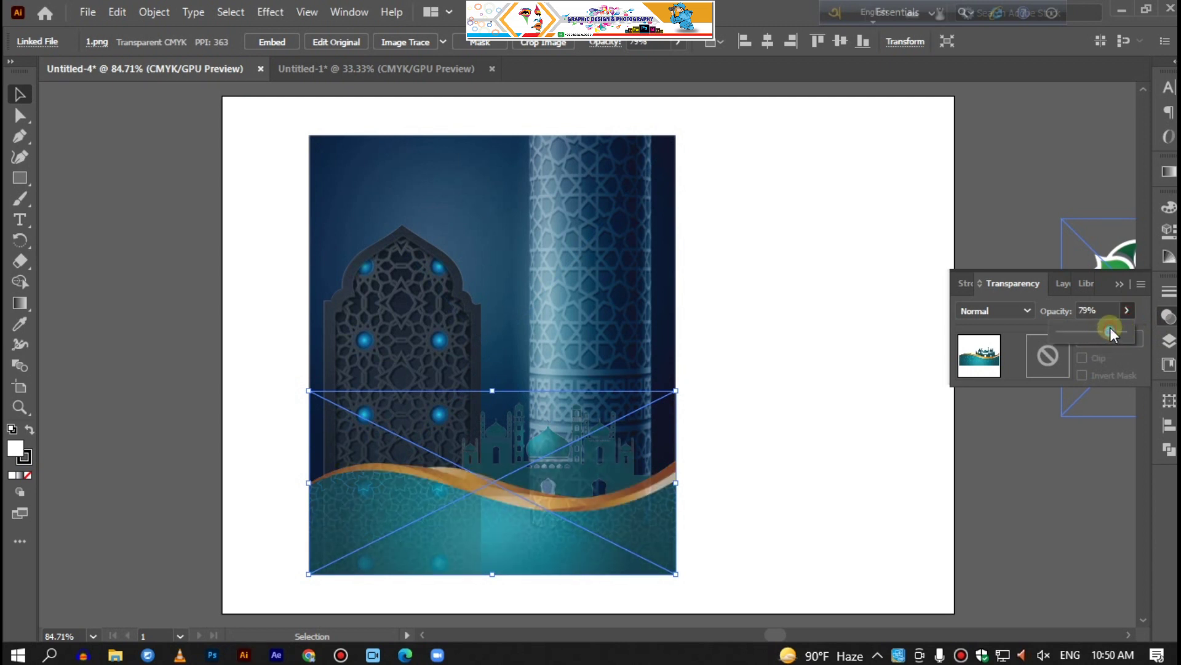
click(1120, 289)
drag(1057, 281, 772, 337)
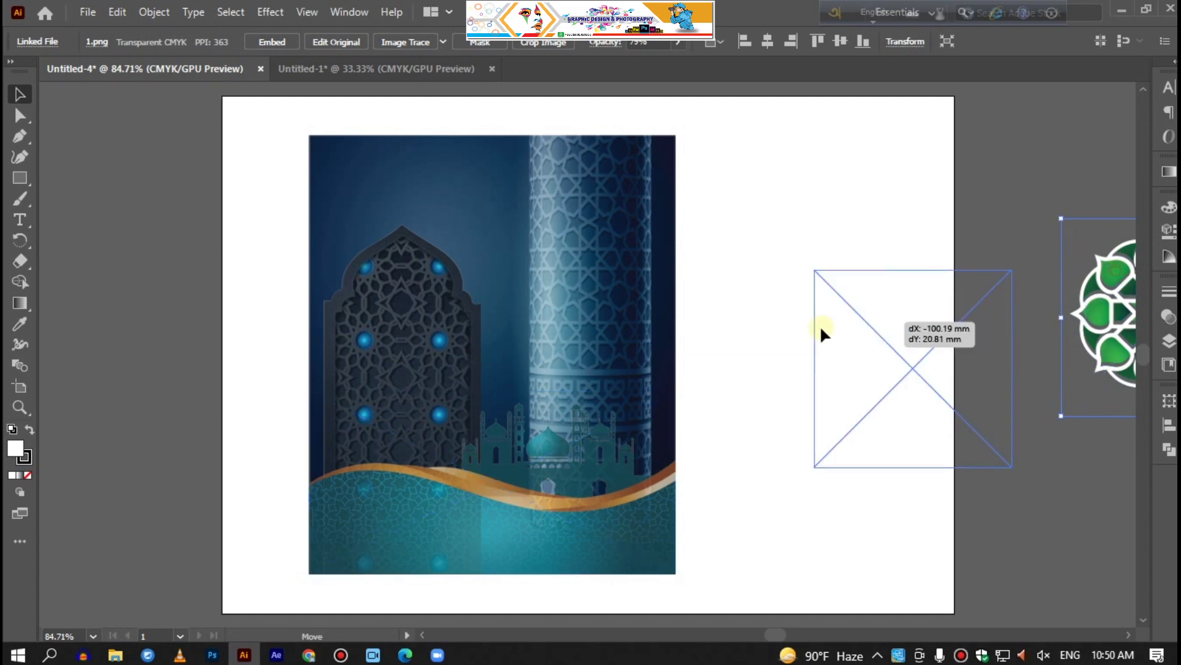
Bring the green ornament to front, overlapping the backdrop's lower-right corner
scroll(689, 431, down, 2)
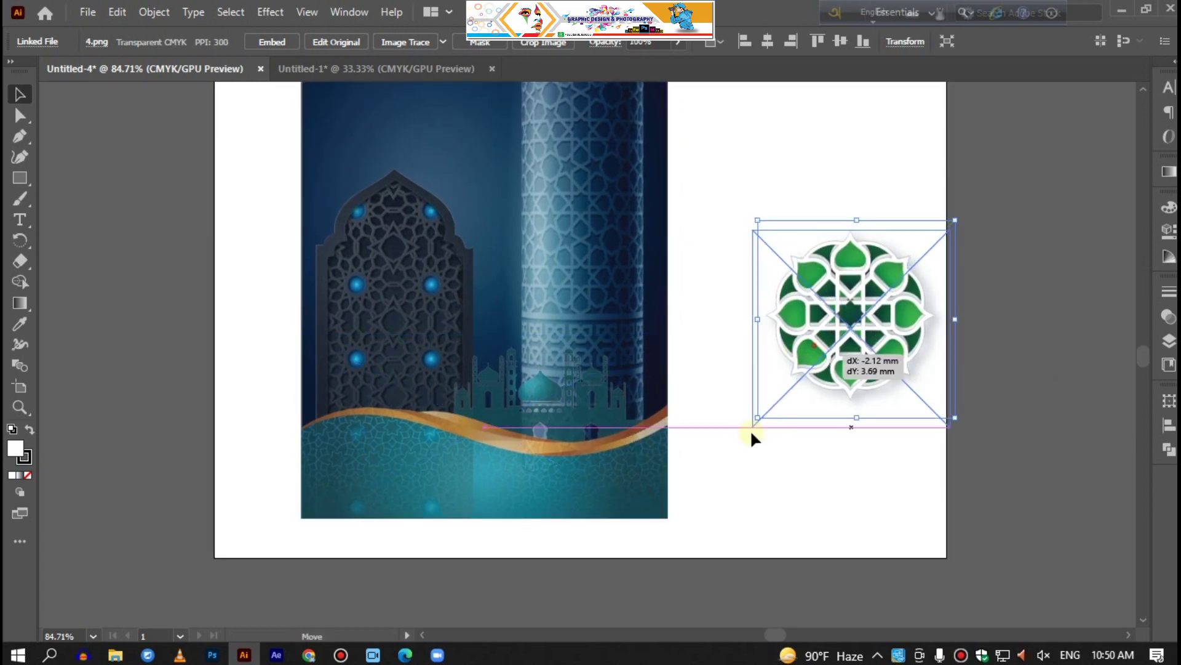
drag(809, 342, 629, 504)
drag(698, 490, 696, 497)
right_click(696, 497)
mouse_move(744, 389)
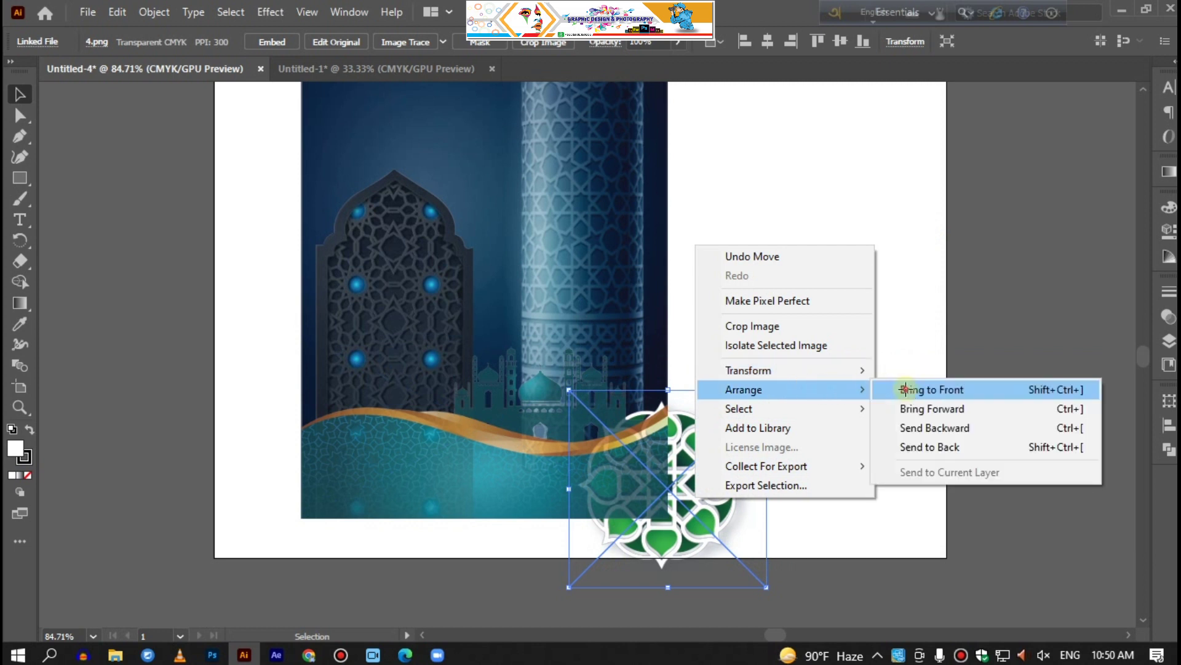
click(905, 389)
drag(710, 485, 699, 506)
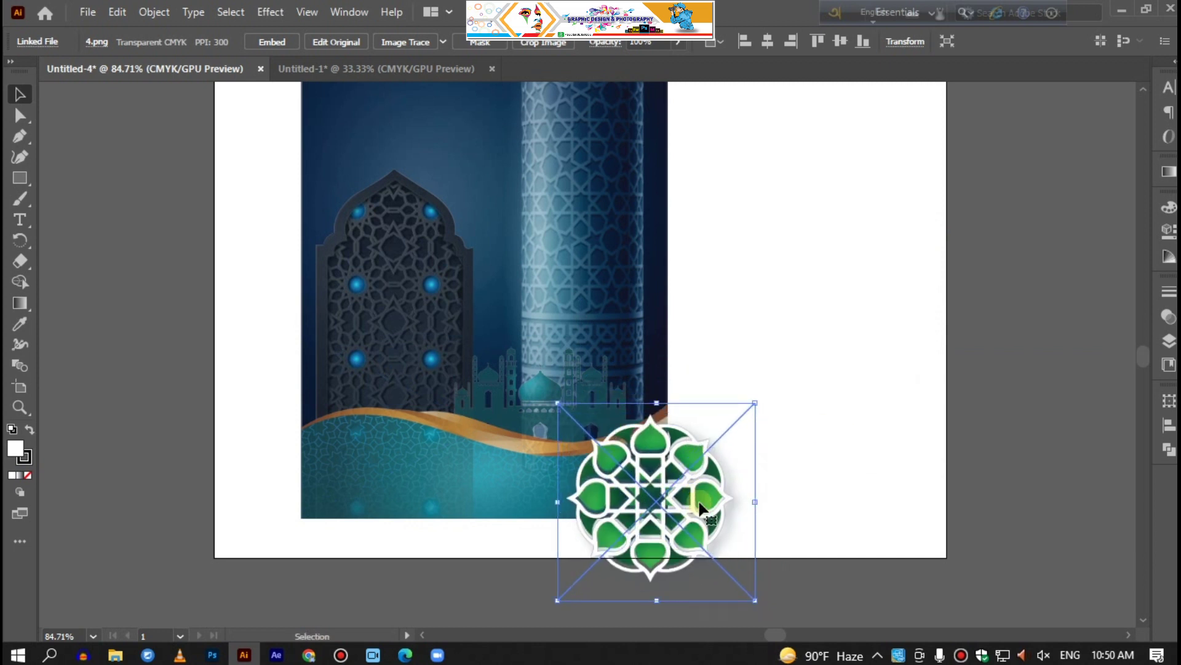
click(811, 435)
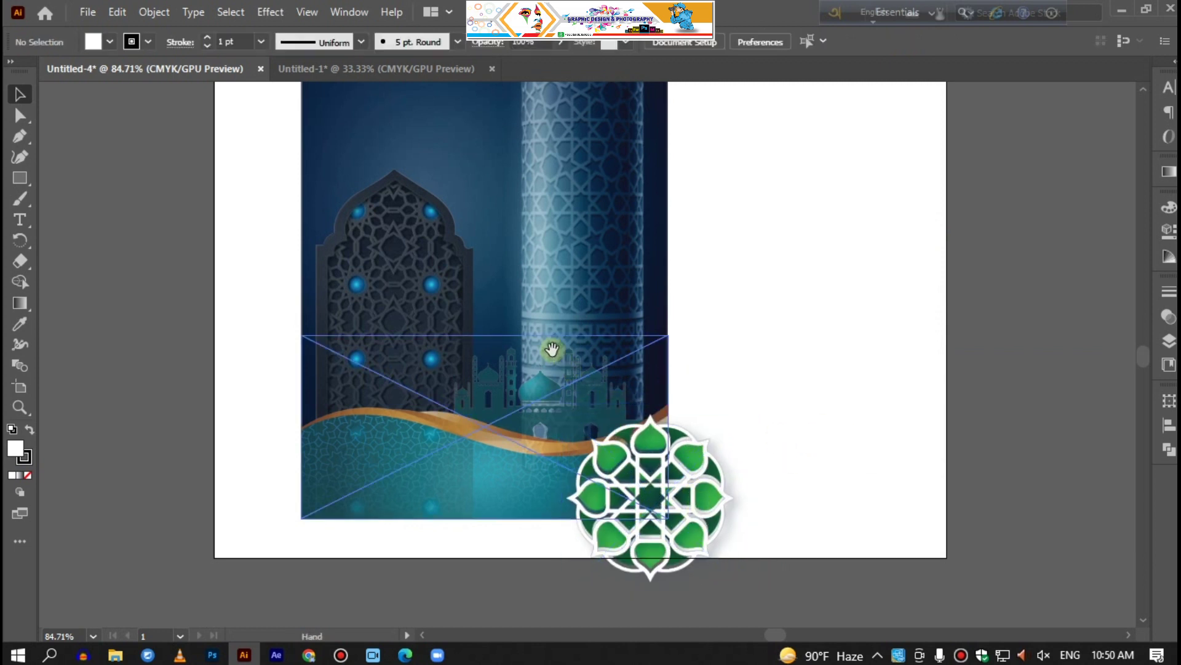
drag(552, 351, 552, 407)
click(83, 11)
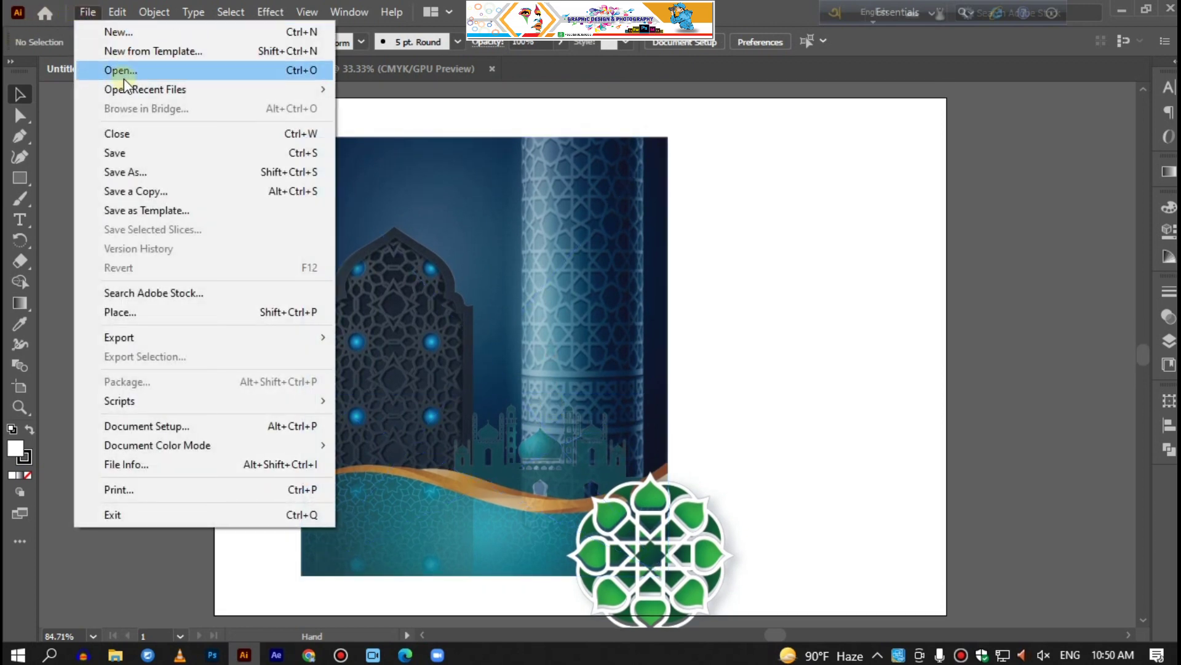
Place the man's cut-out photo from Downloads, enlarged, over the lower background
click(139, 314)
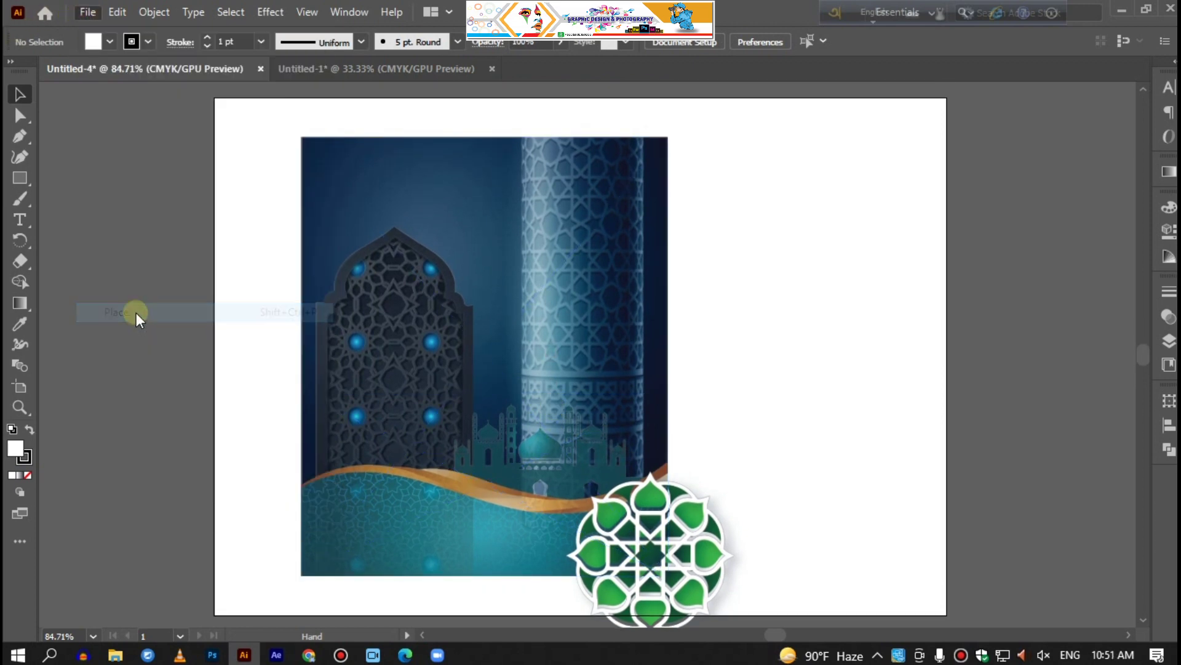
click(104, 226)
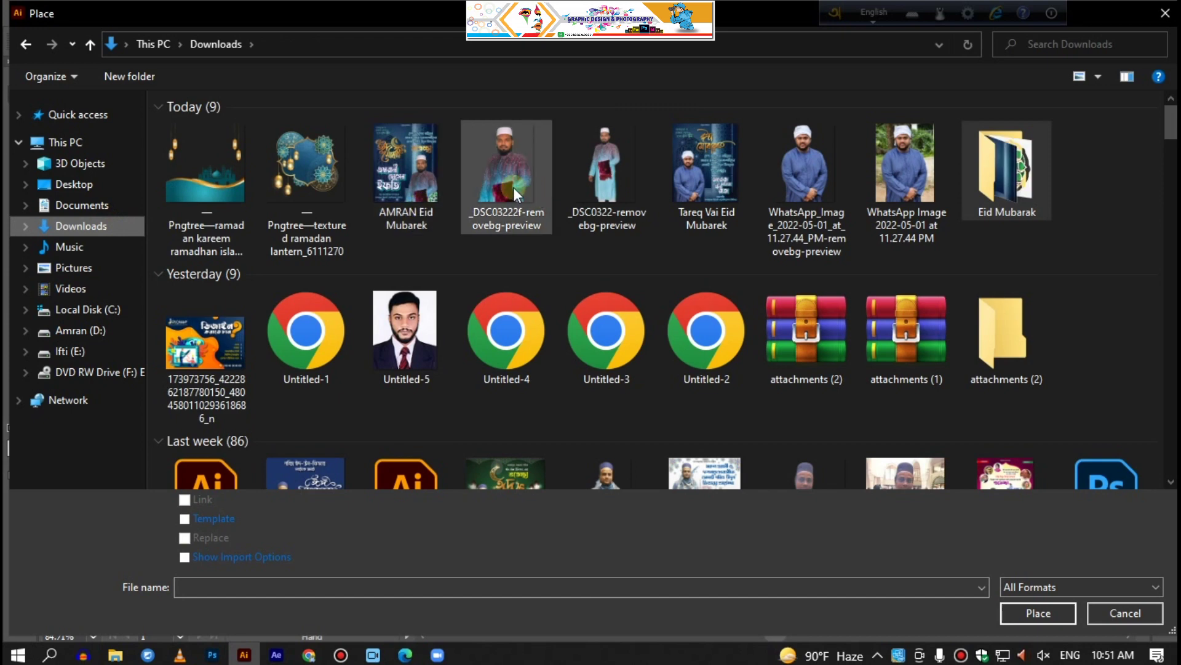
double_click(515, 187)
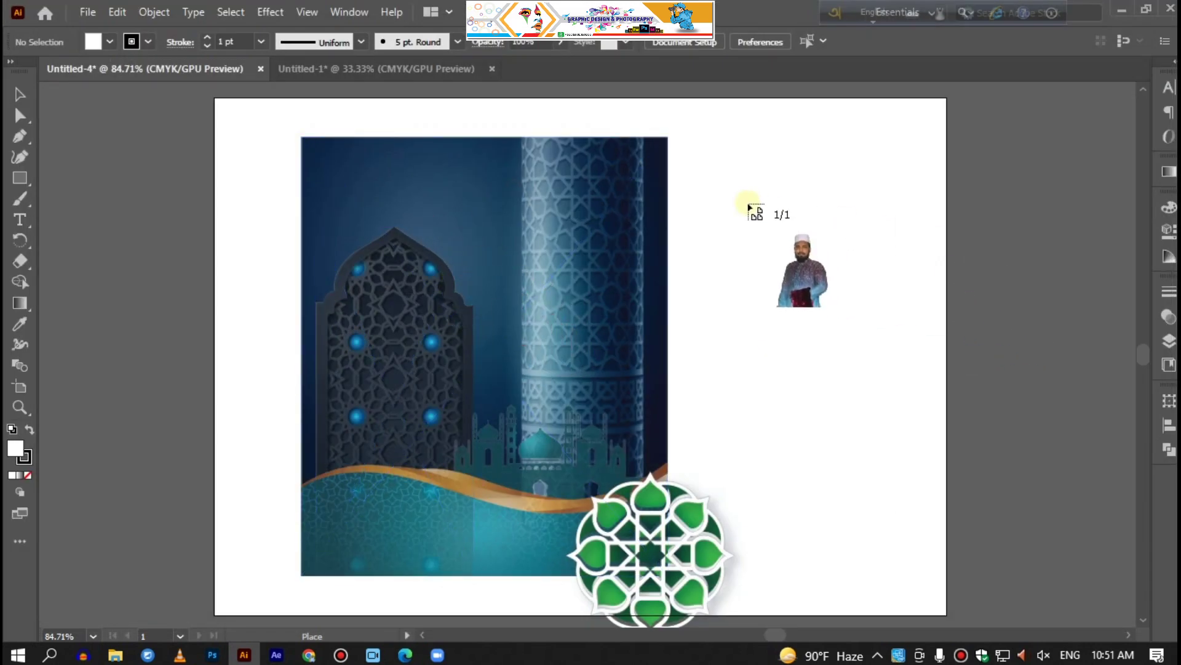
click(748, 204)
drag(835, 326, 883, 392)
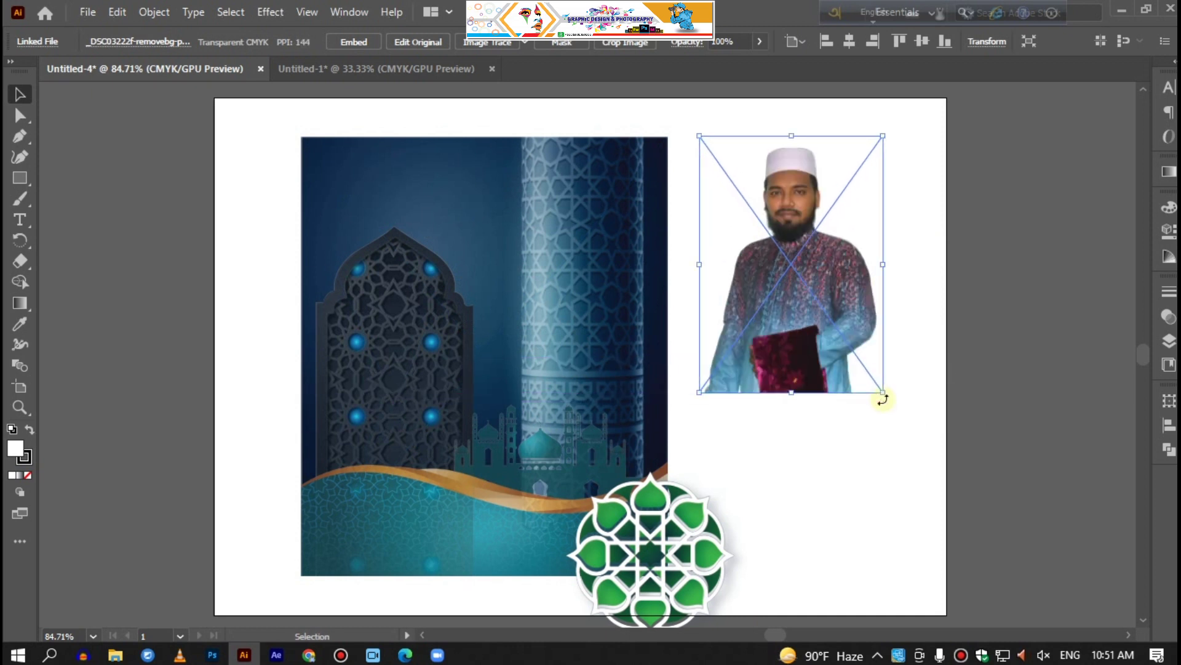
drag(853, 385, 613, 551)
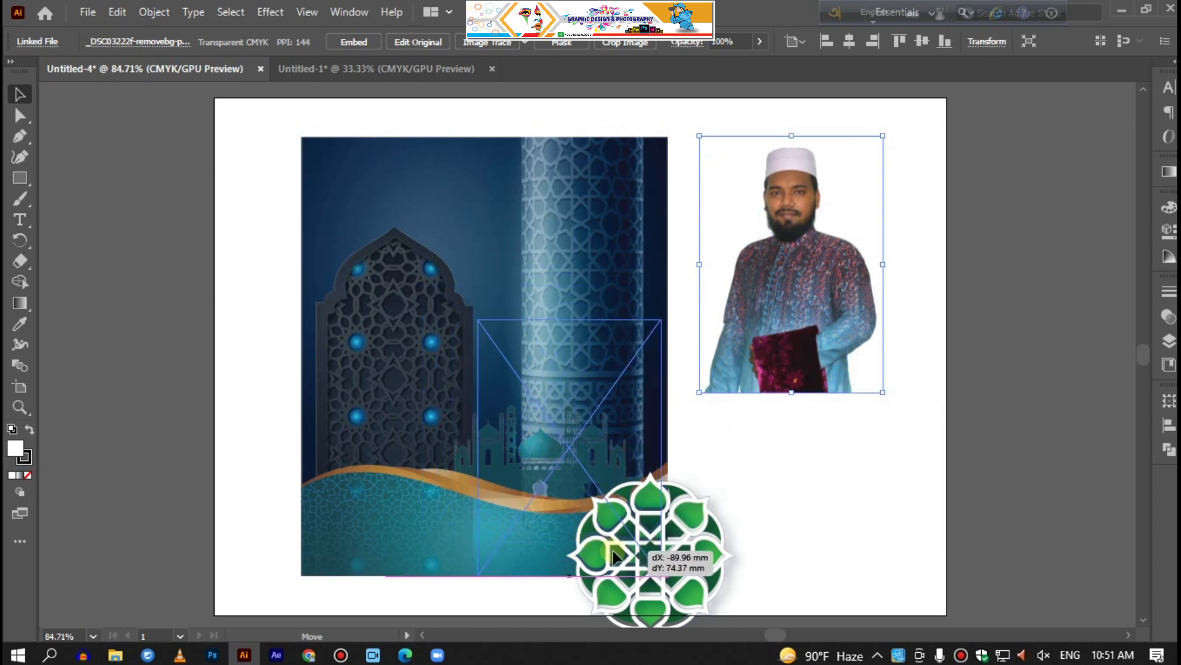
drag(614, 550, 611, 545)
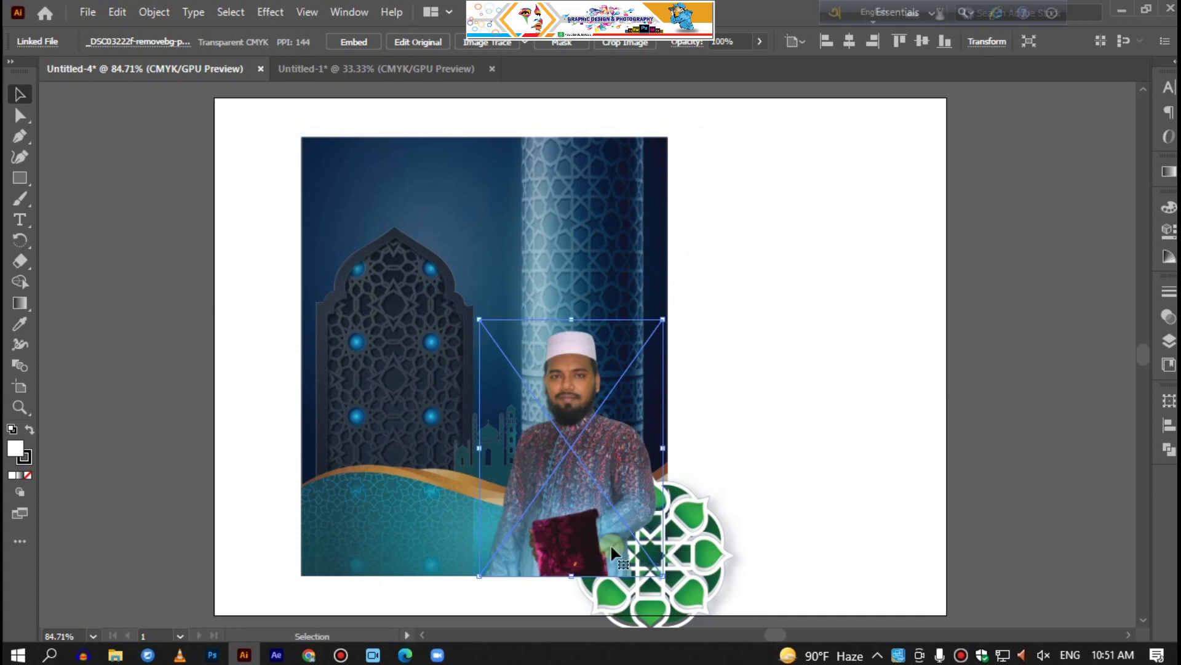
Nudge and slightly resize the photo into its final lower-middle position
key(Right)
key(Right)
key(Right)
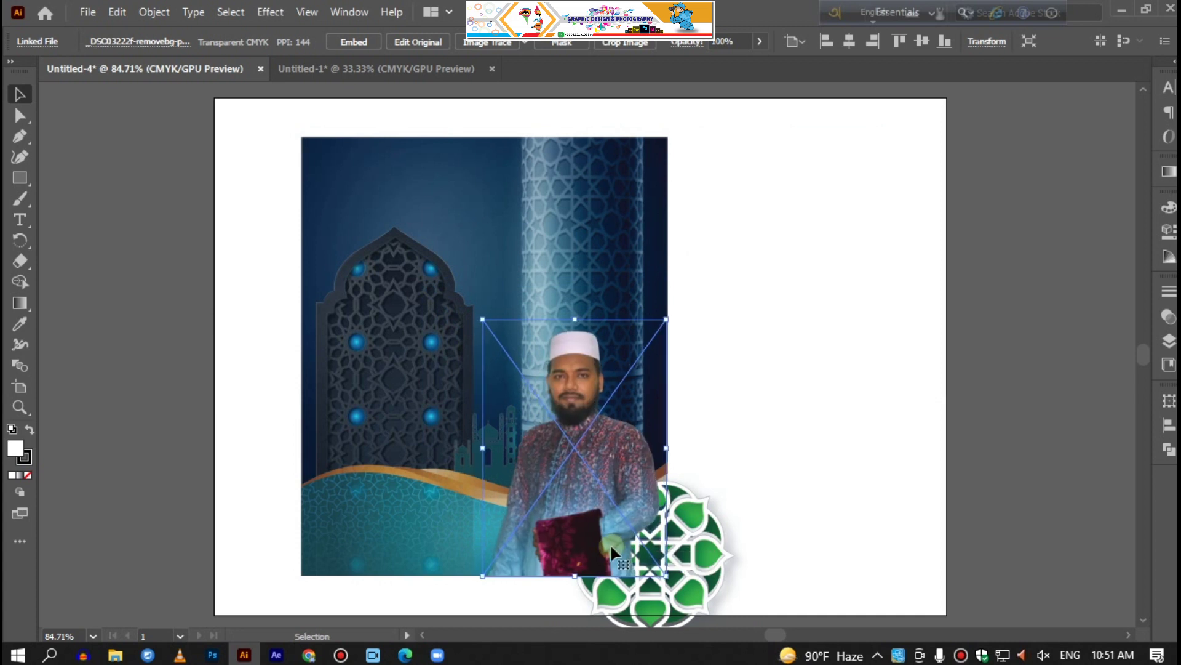
key(Right)
key(Right)
key(Right)
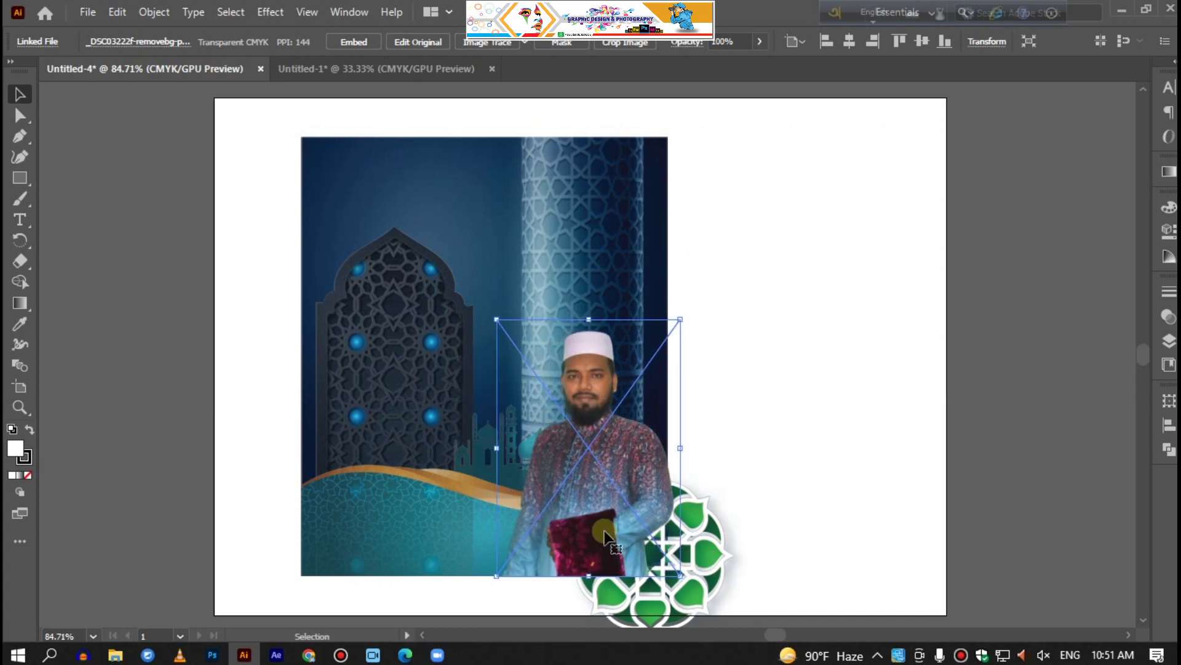
key(Left)
key(Left)
key(Left)
shift+click(490, 316)
drag(491, 316, 488, 312)
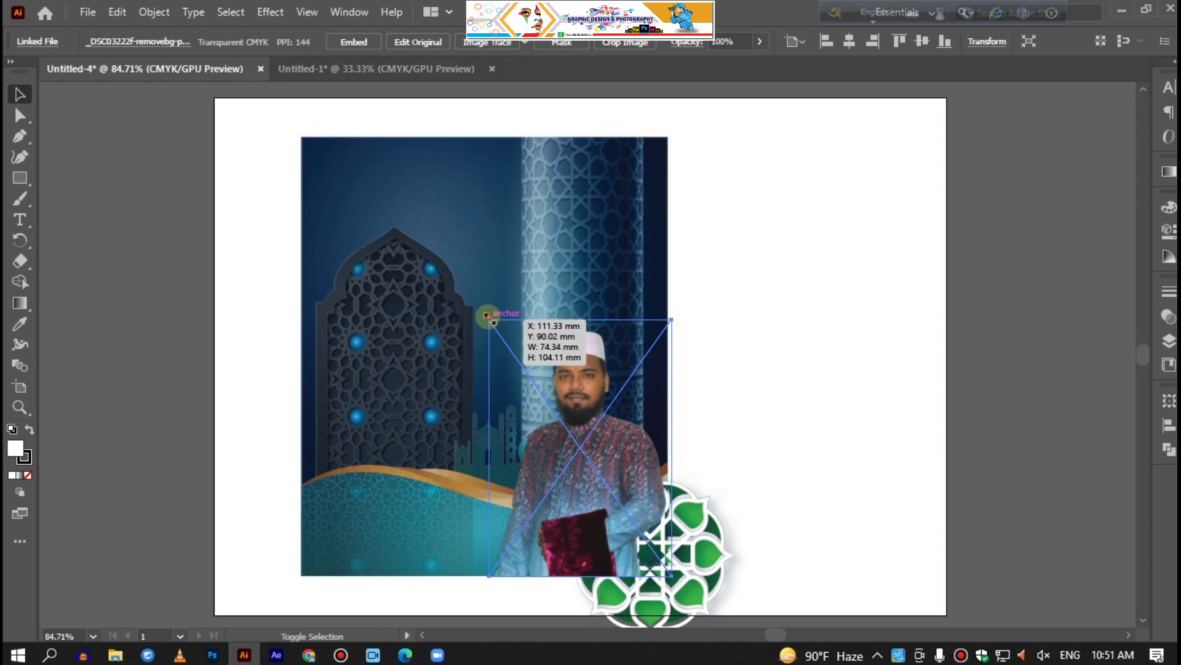
click(733, 335)
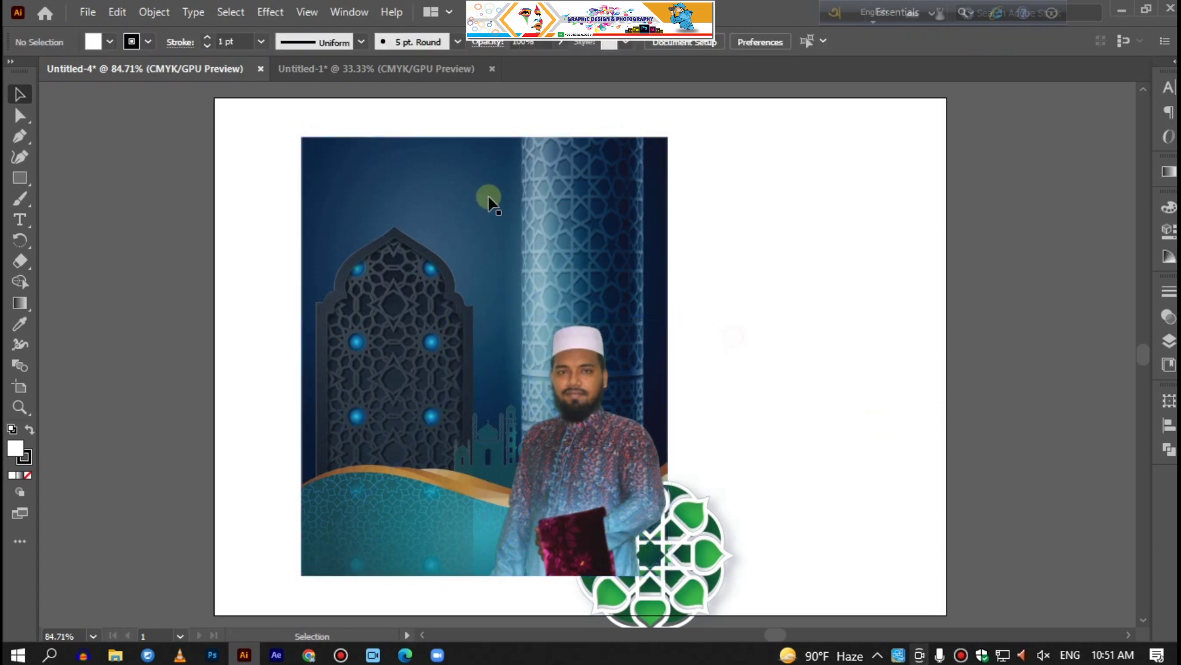
click(324, 68)
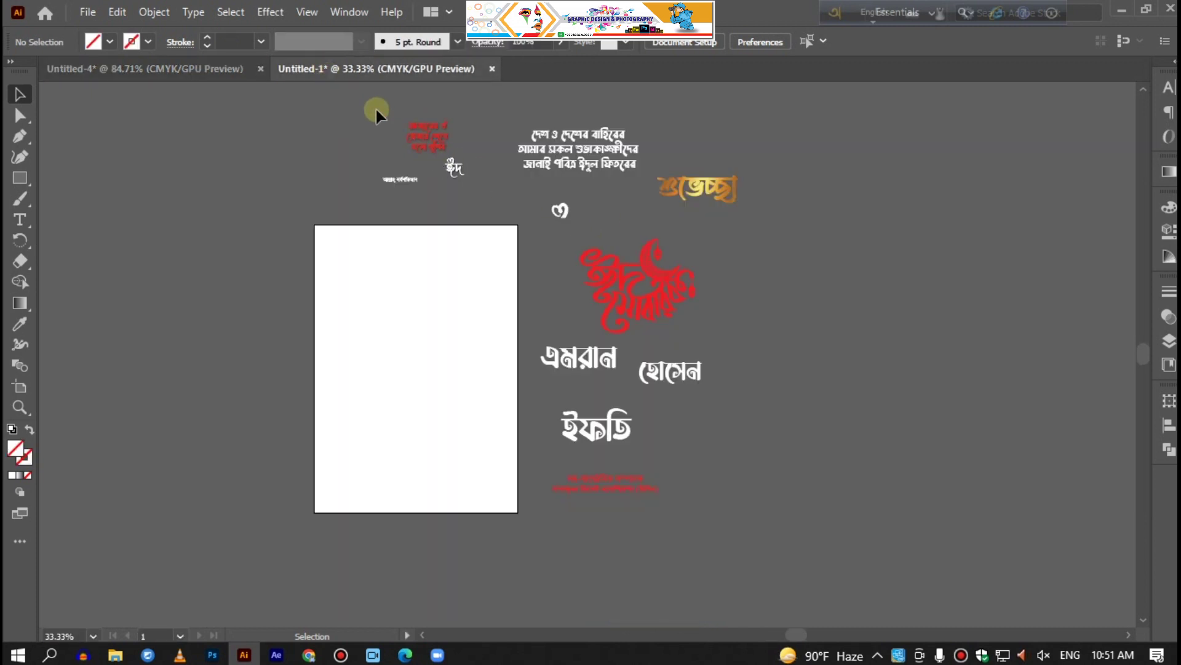
Bring the small white Bengali heading to the top of the poster
drag(399, 181, 445, 164)
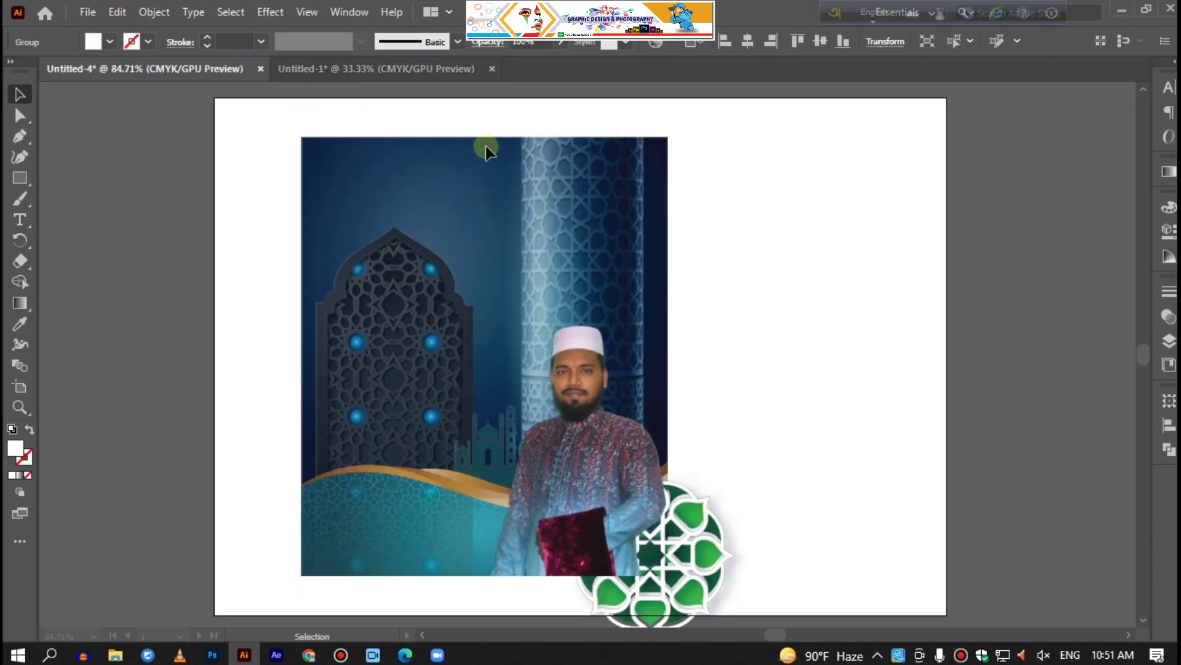
drag(486, 151, 506, 147)
click(501, 119)
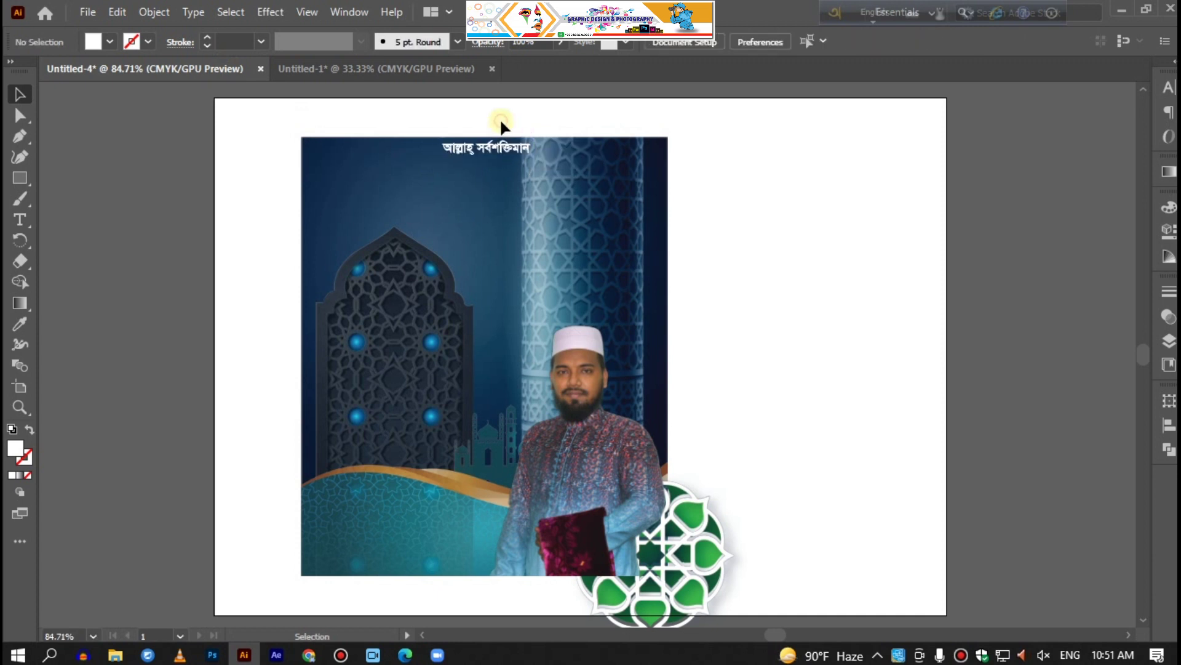
Bring the red greeting lines with ঈদ onto the poster, scaled down near the top left
click(356, 68)
click(421, 132)
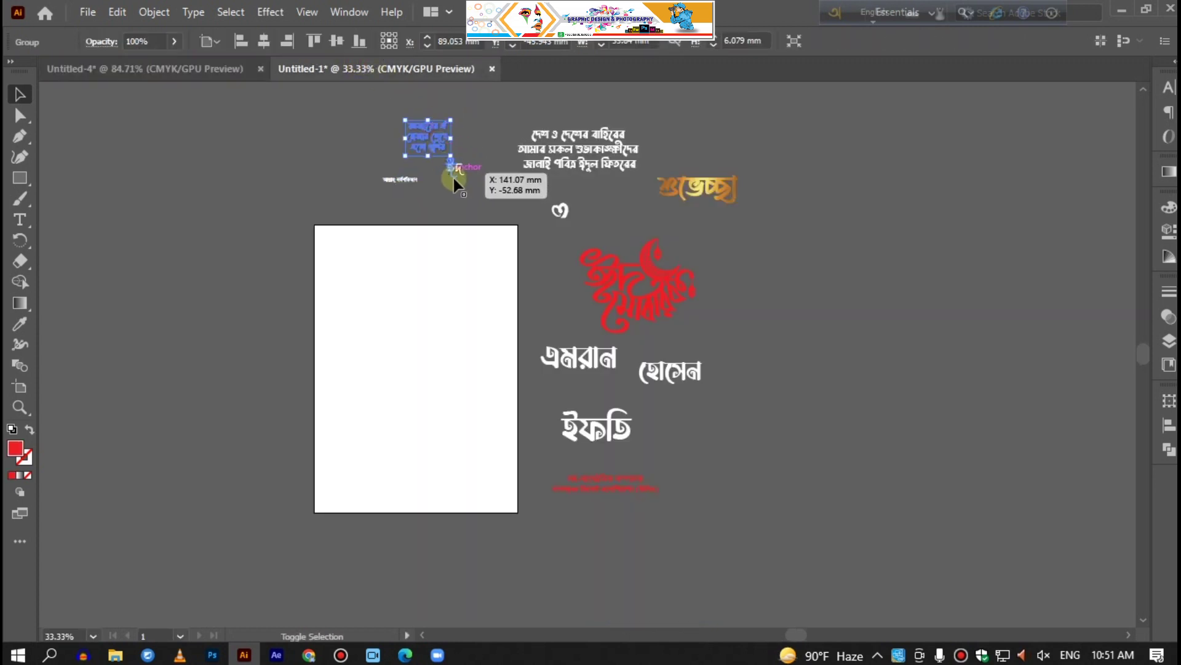
shift+click(461, 172)
mouse_move(427, 128)
mouse_down()
mouse_move(227, 65)
mouse_move(346, 157)
mouse_up()
drag(265, 73, 312, 65)
mouse_move(238, 65)
mouse_down()
mouse_move(225, 65)
mouse_move(347, 197)
mouse_up()
drag(387, 237, 390, 240)
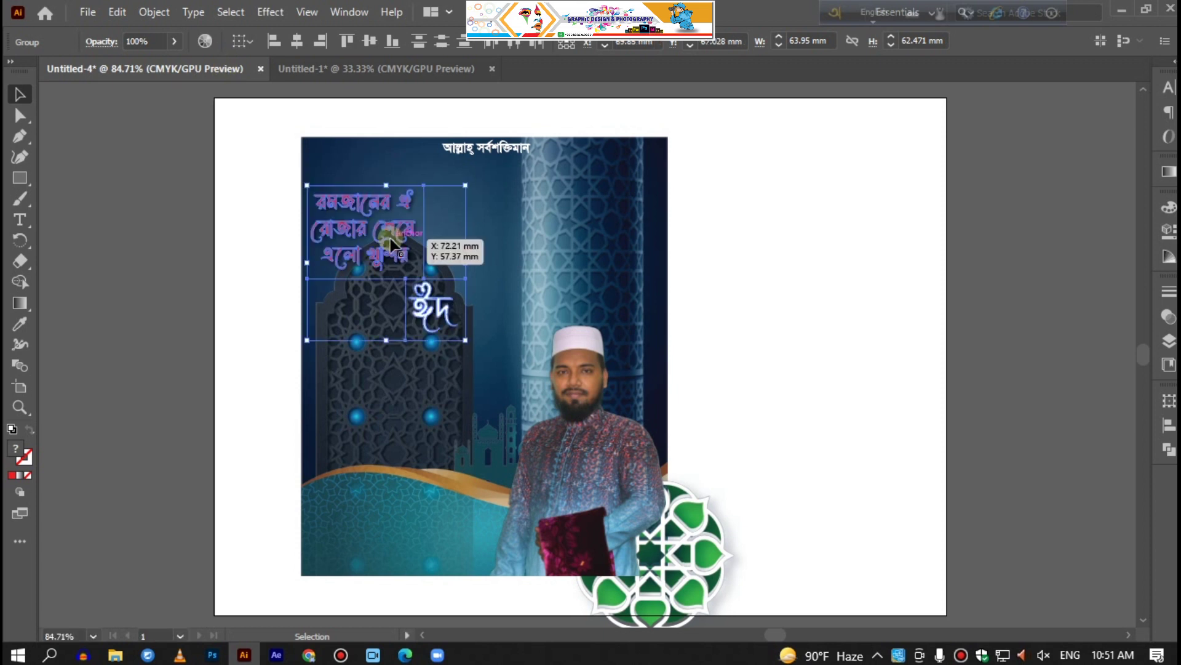
drag(466, 339, 465, 332)
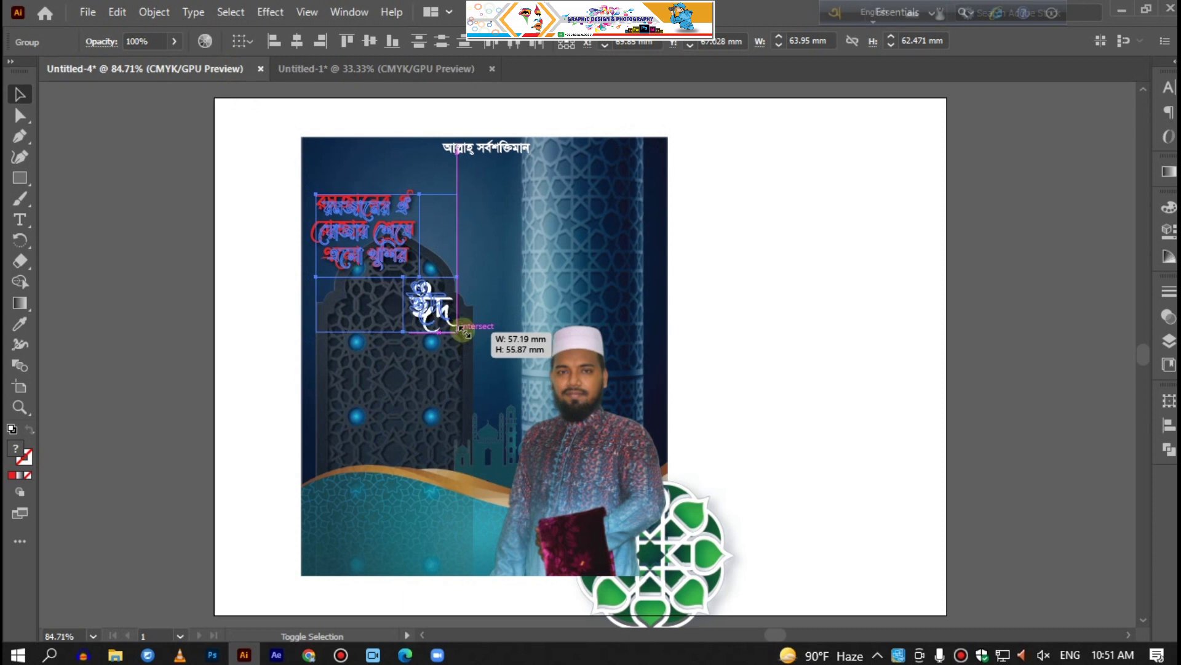
click(752, 293)
drag(378, 232, 378, 200)
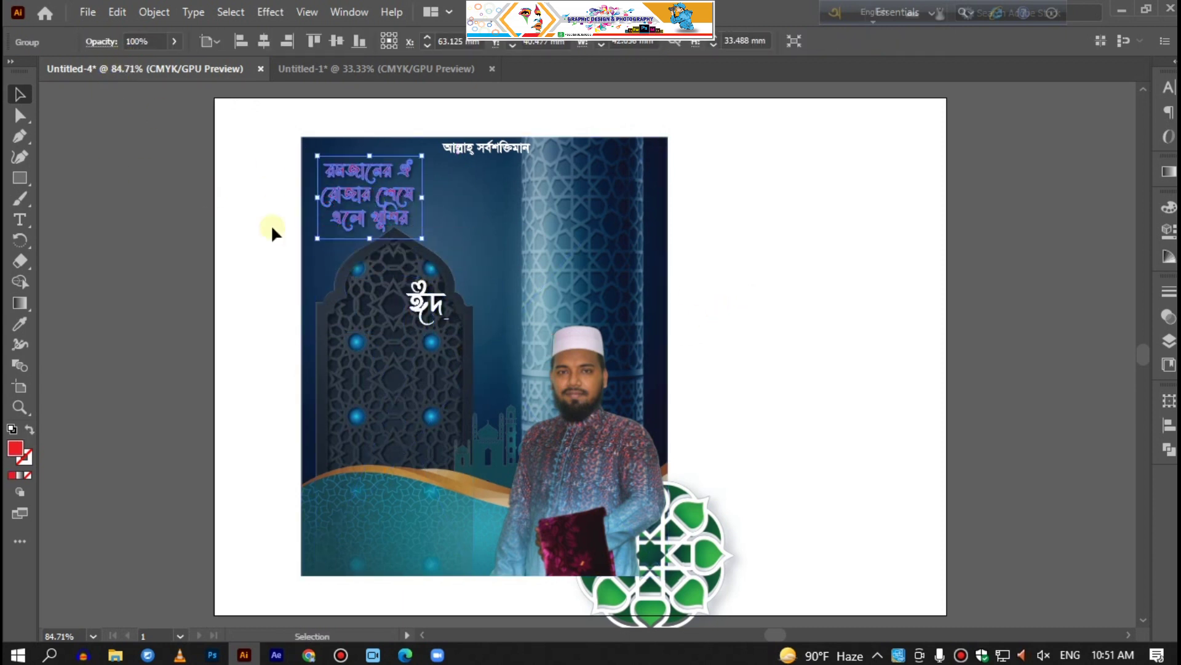
Recolour the greeting lines' fill to cyan 13BBD1
double_click(15, 450)
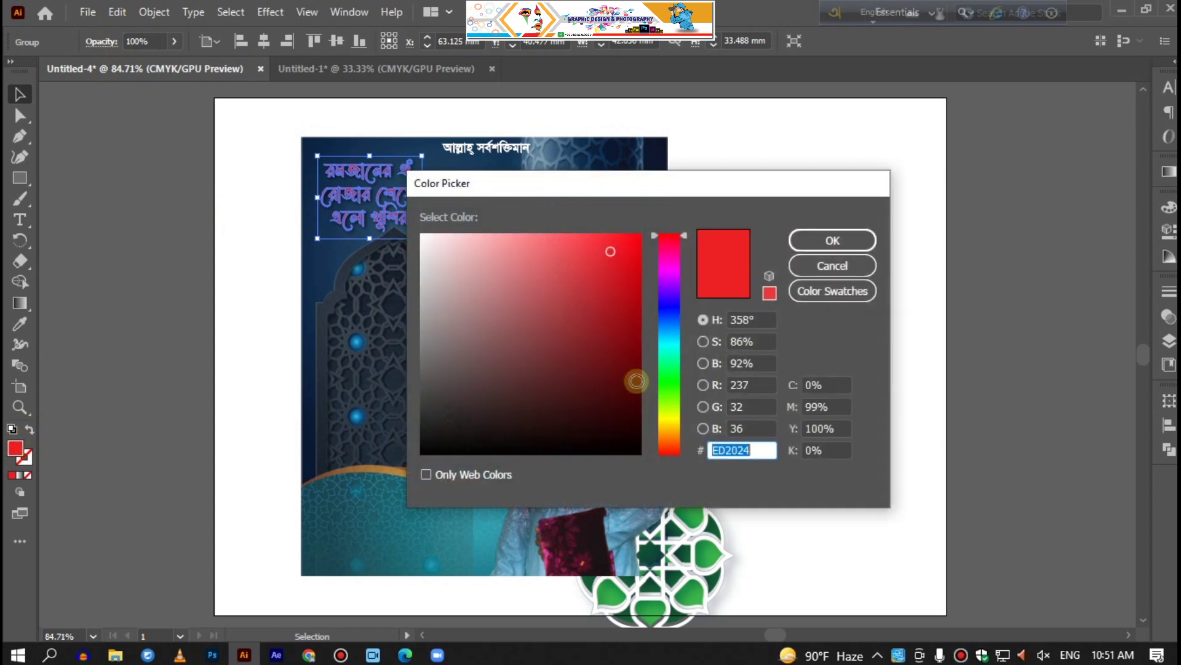
drag(676, 354, 674, 360)
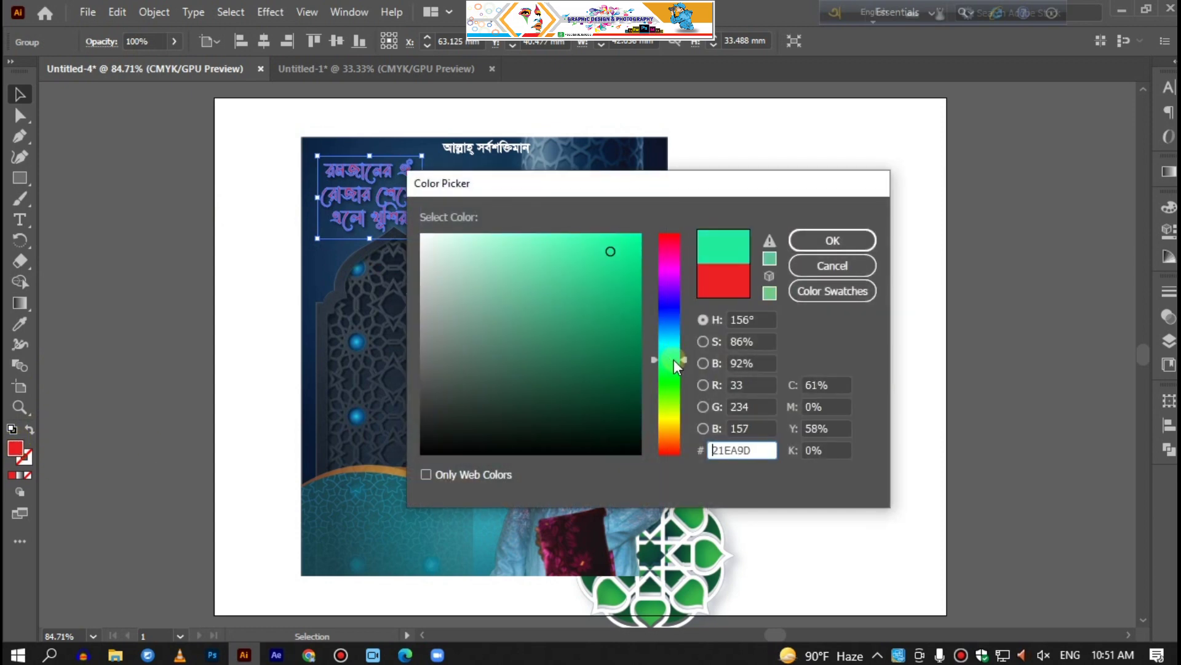
click(627, 310)
drag(627, 310, 673, 372)
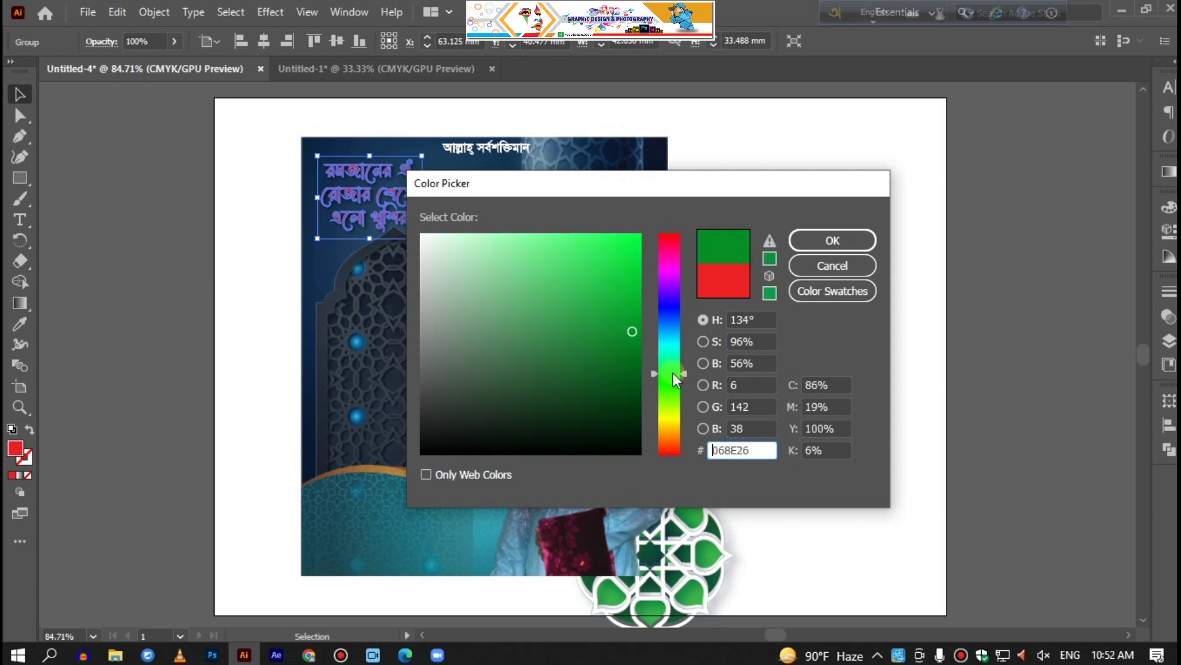
drag(678, 370, 679, 338)
drag(629, 289, 623, 272)
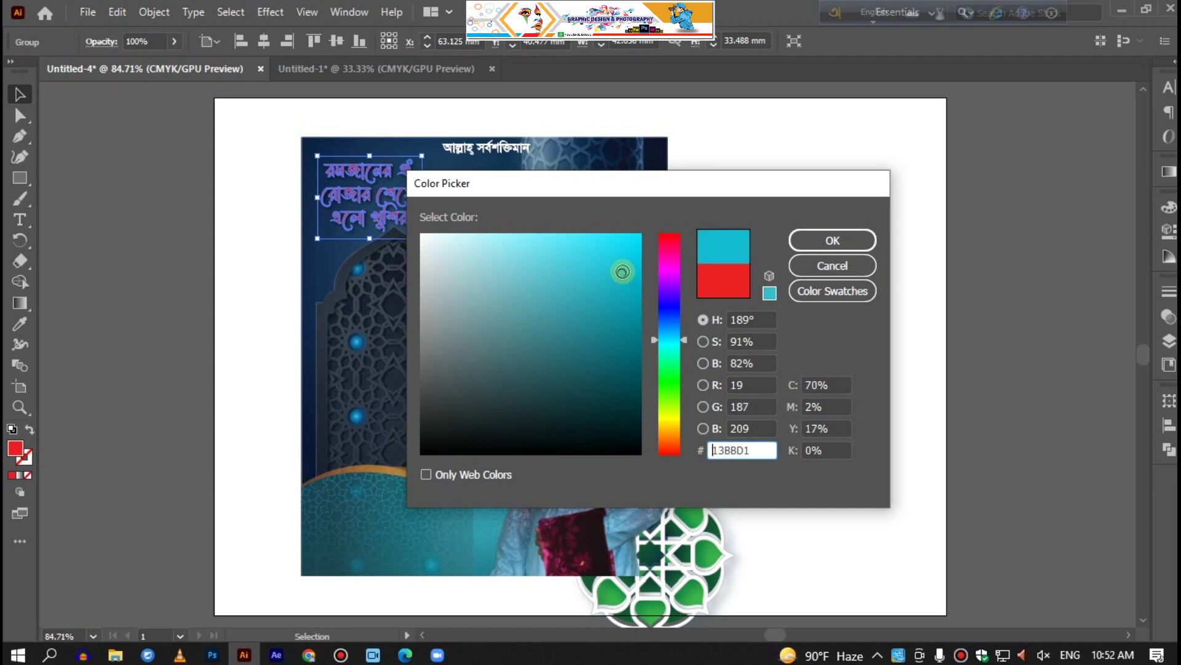
click(832, 240)
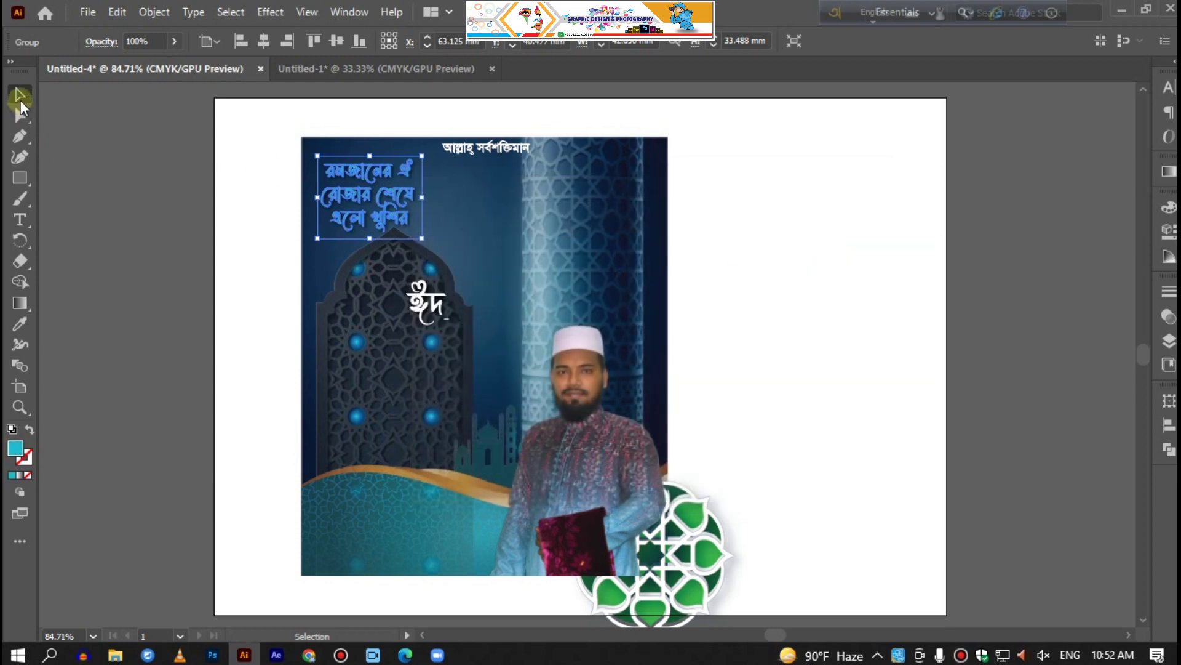
click(198, 221)
Move ঈদ beside খুশির and give it the same cyan with the Eyedropper
drag(426, 302, 436, 238)
click(21, 323)
click(406, 234)
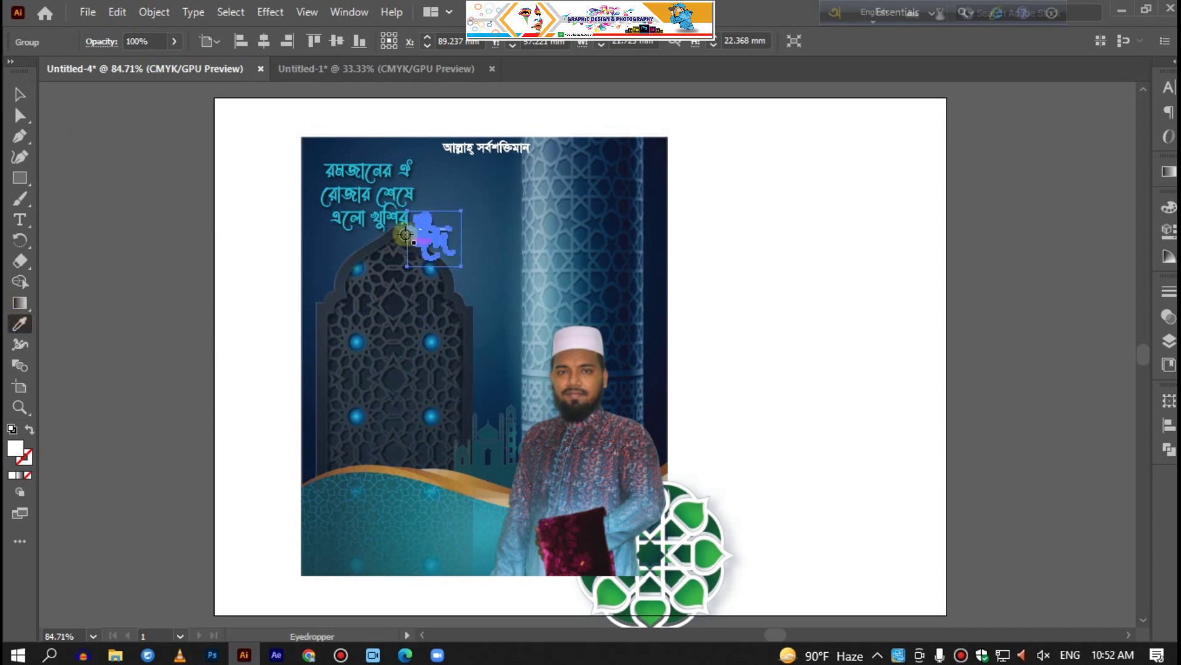
click(16, 95)
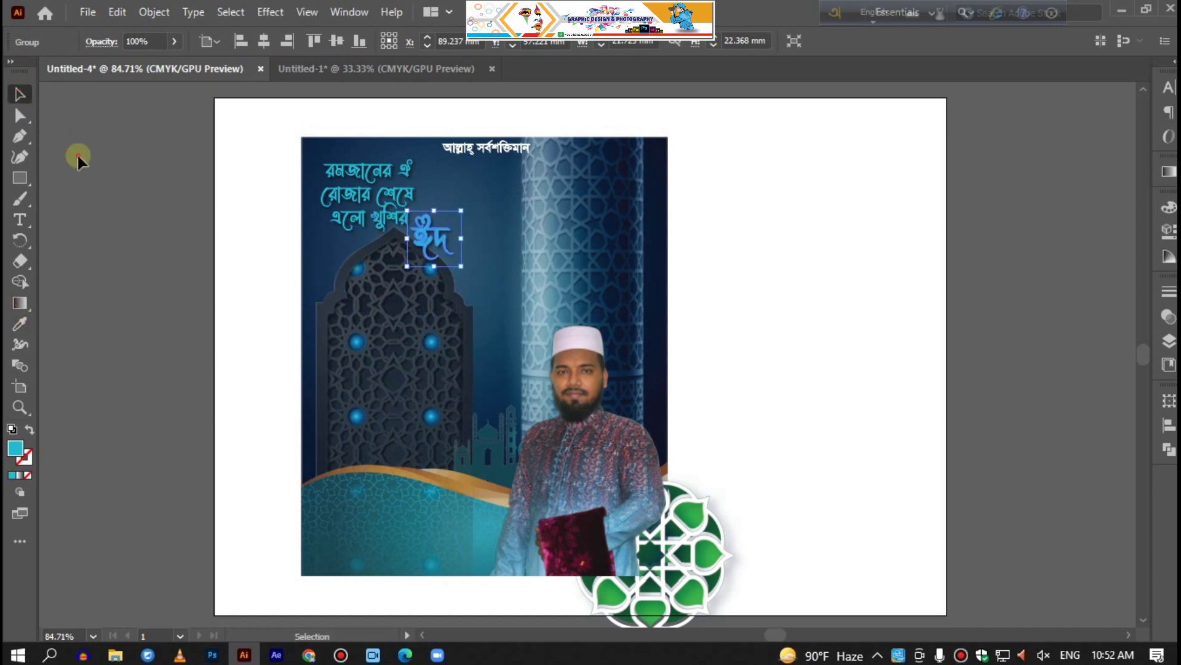
click(382, 211)
drag(383, 234, 377, 234)
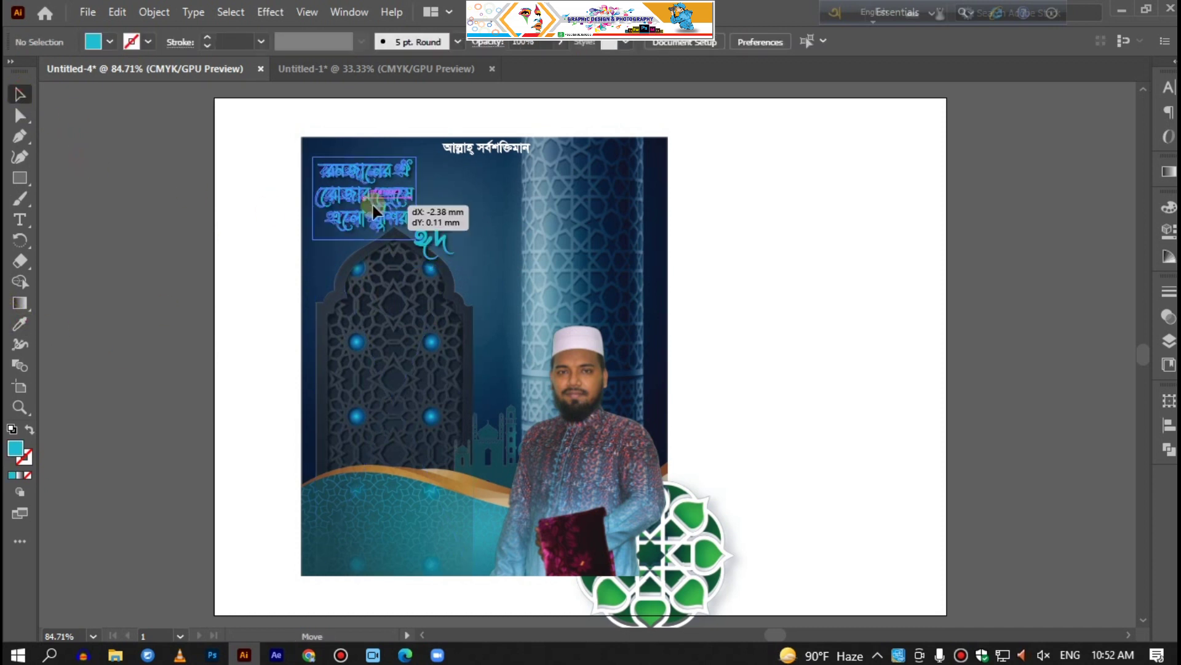
click(428, 246)
drag(429, 246, 420, 238)
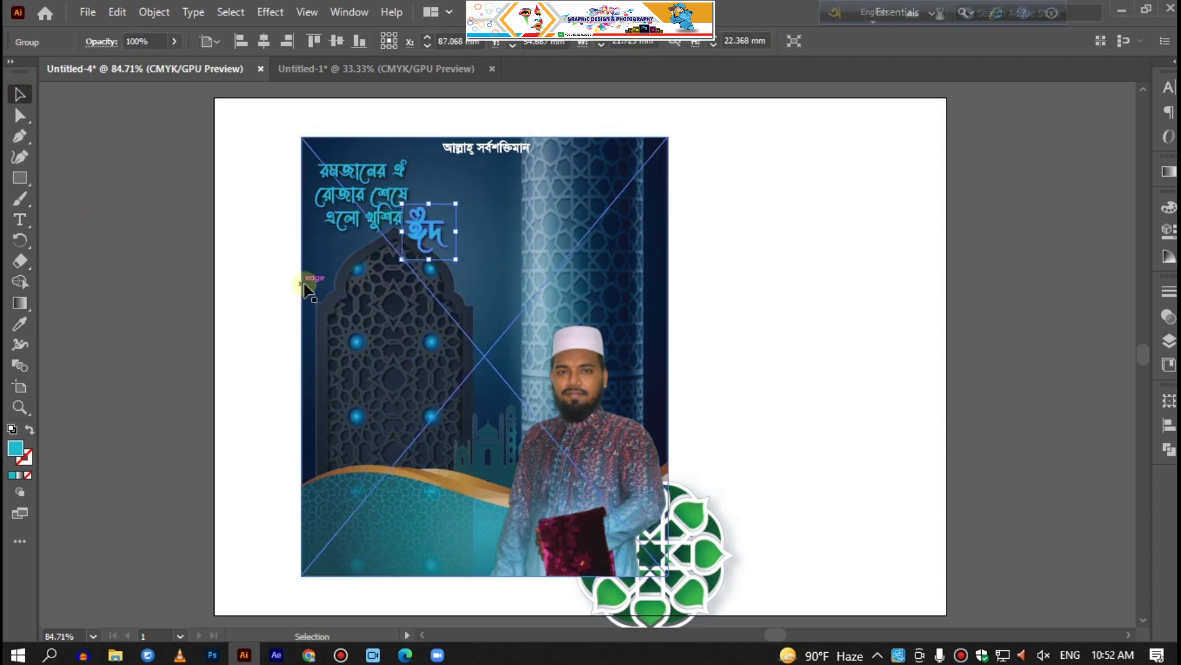
click(178, 283)
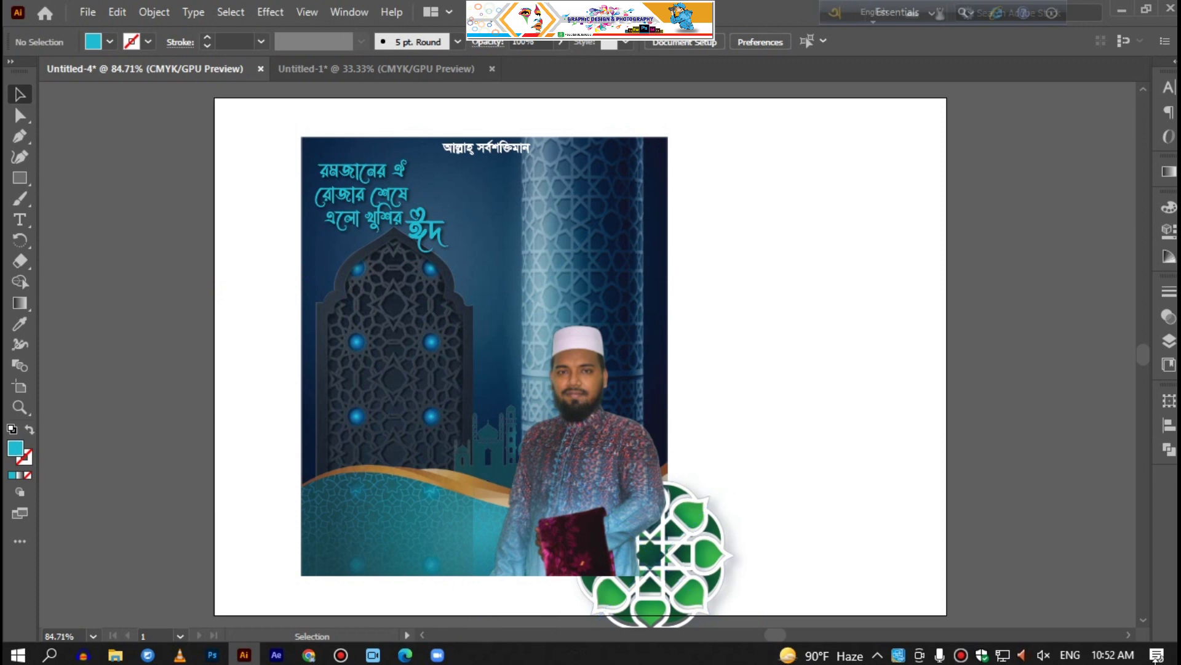
click(332, 62)
drag(561, 147, 160, 66)
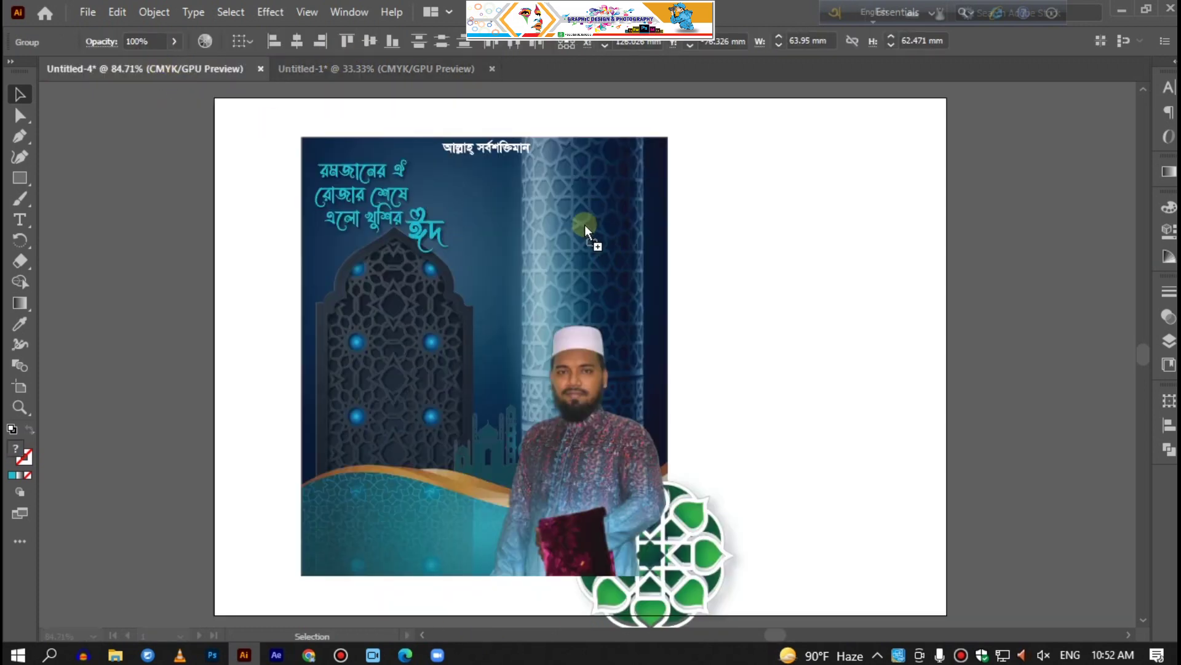
Drop the three-line Bengali message at upper right and scale it down slightly
drag(584, 224, 585, 224)
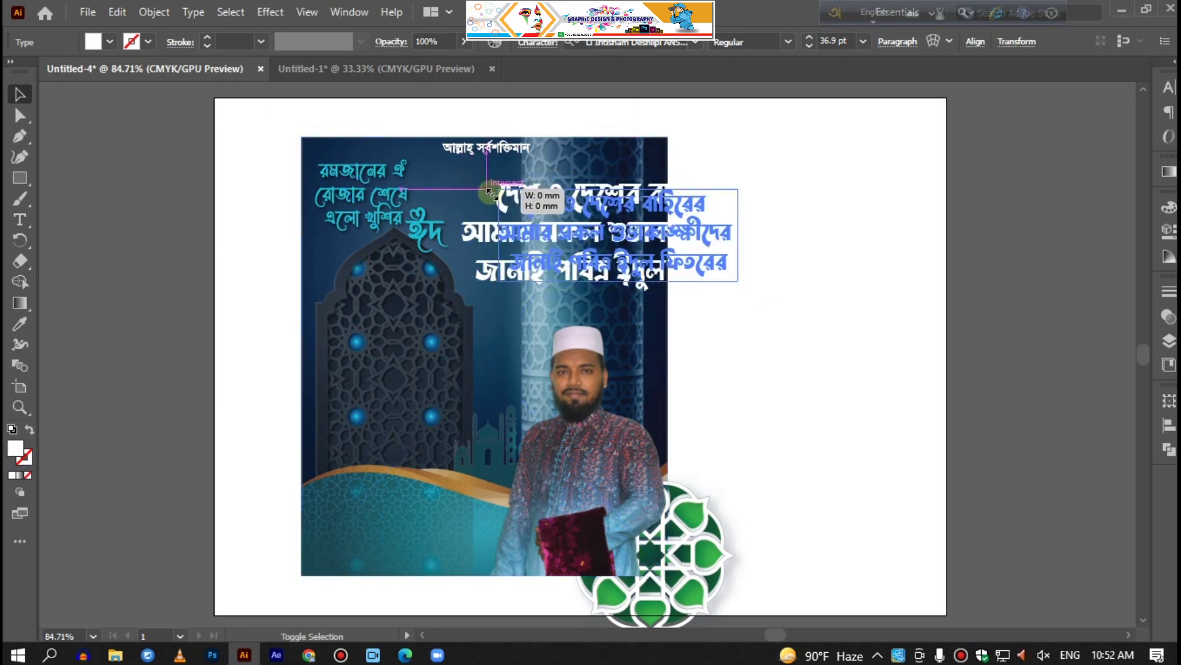
drag(490, 191, 627, 249)
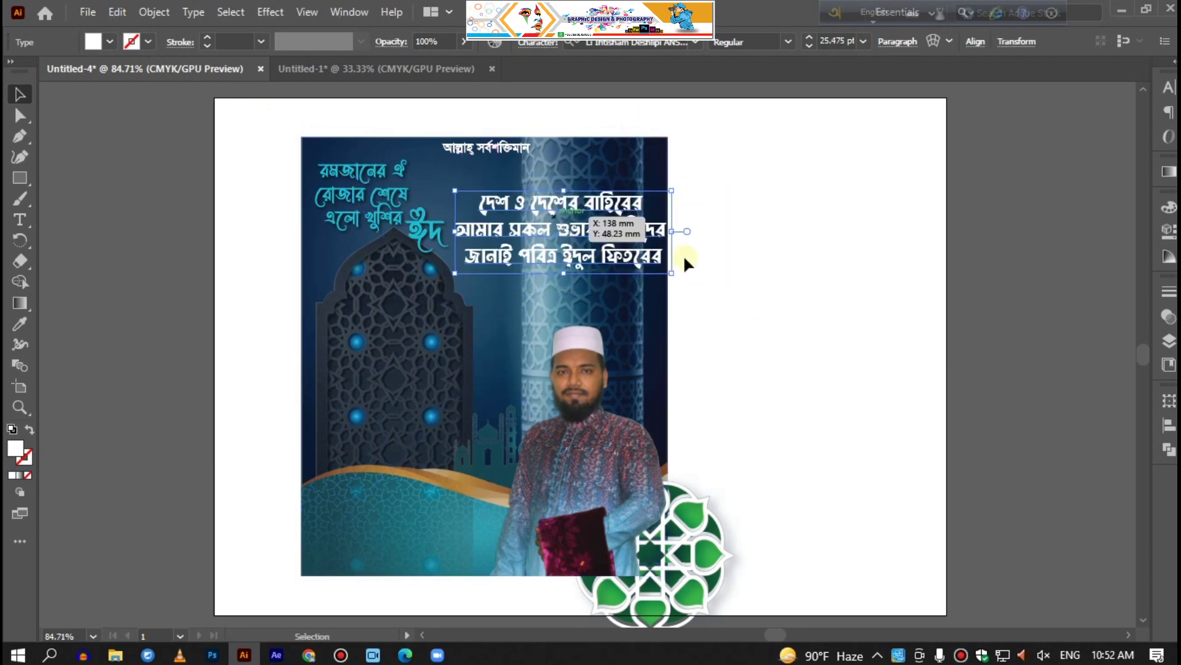
drag(594, 249, 586, 249)
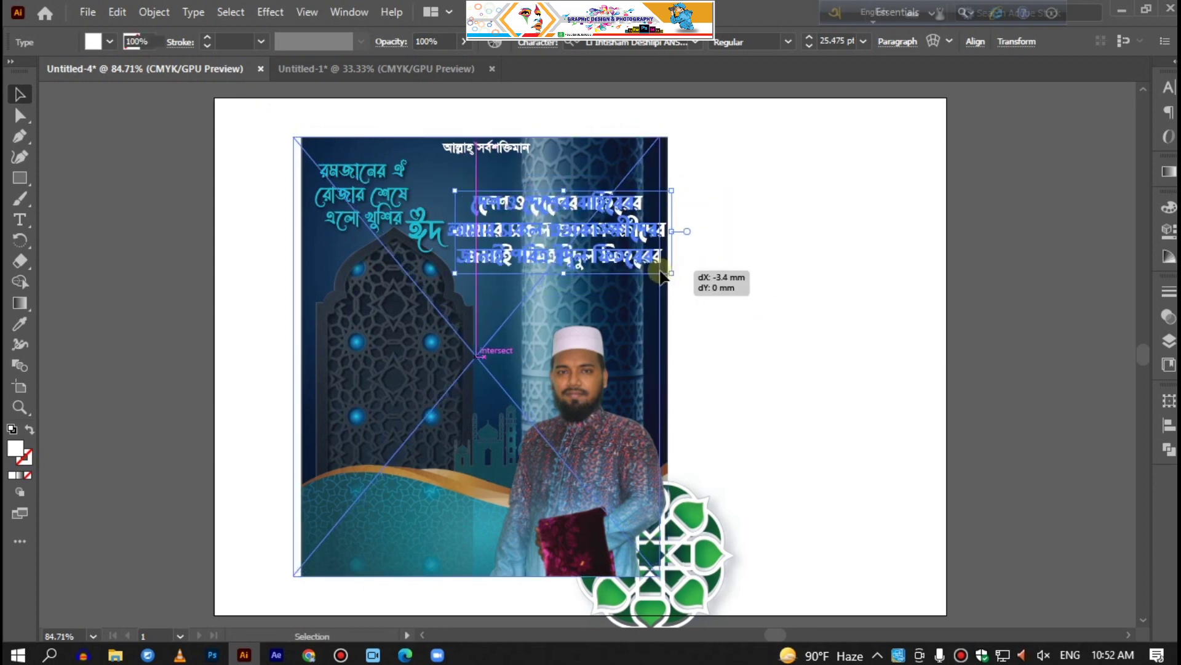
key(a)
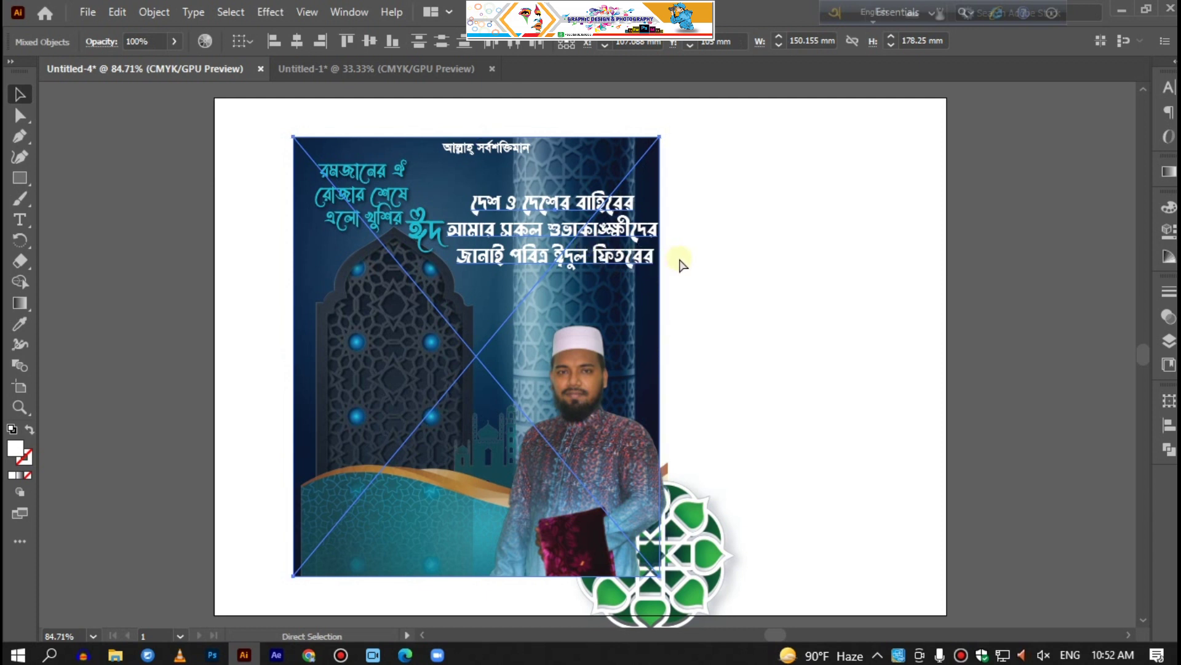
key(ctrl+z)
key(v)
click(663, 255)
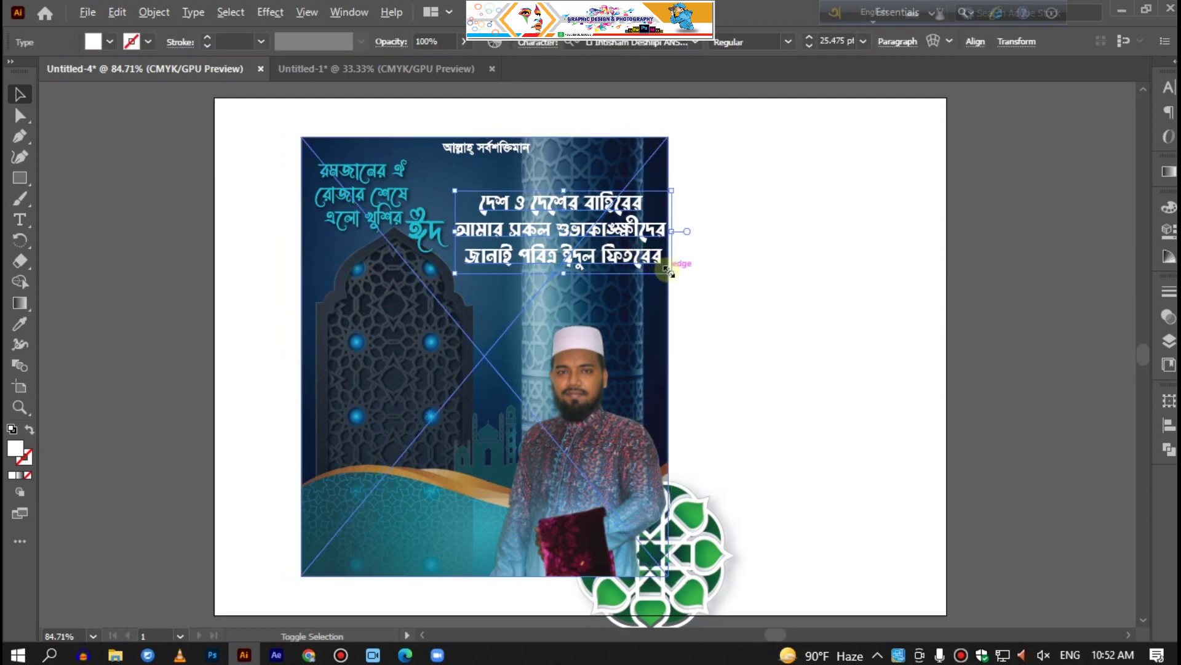
drag(671, 273, 655, 261)
Give the message a light teal fill and a dark 2 pt stroke
click(109, 41)
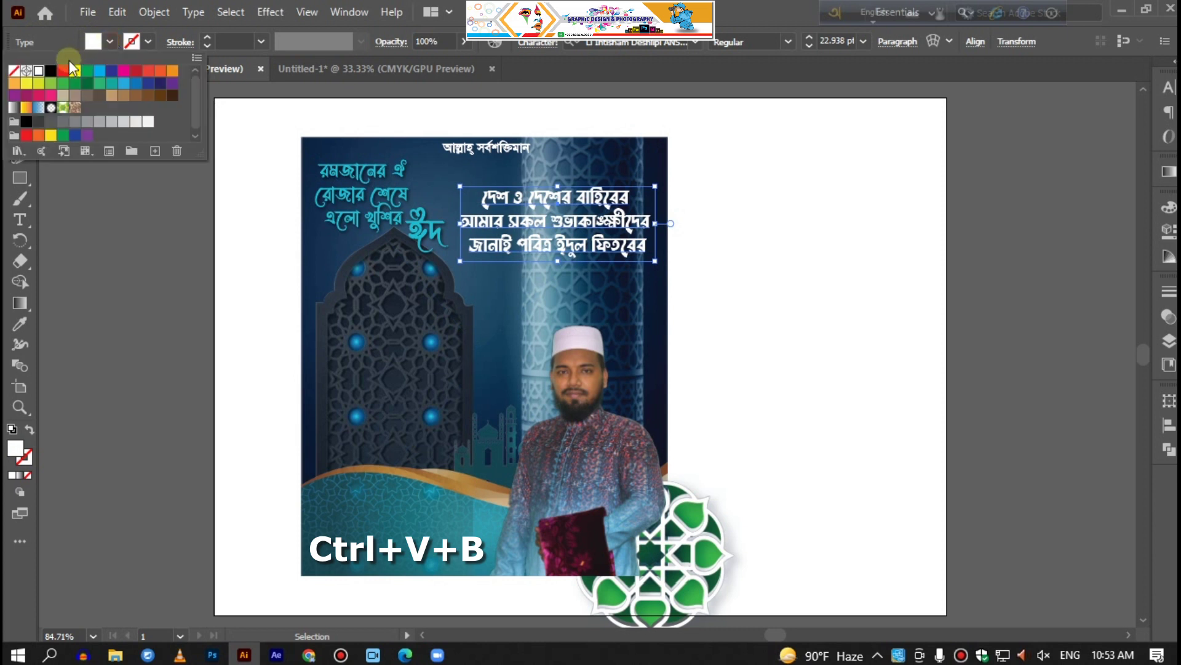
click(123, 84)
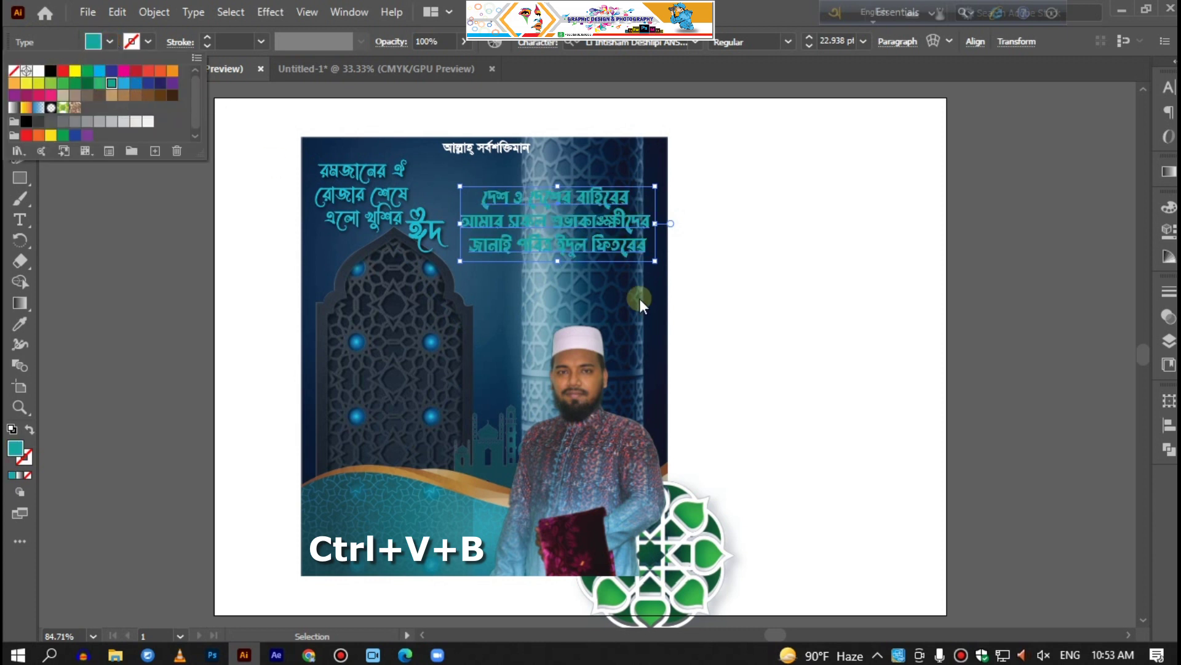
click(719, 310)
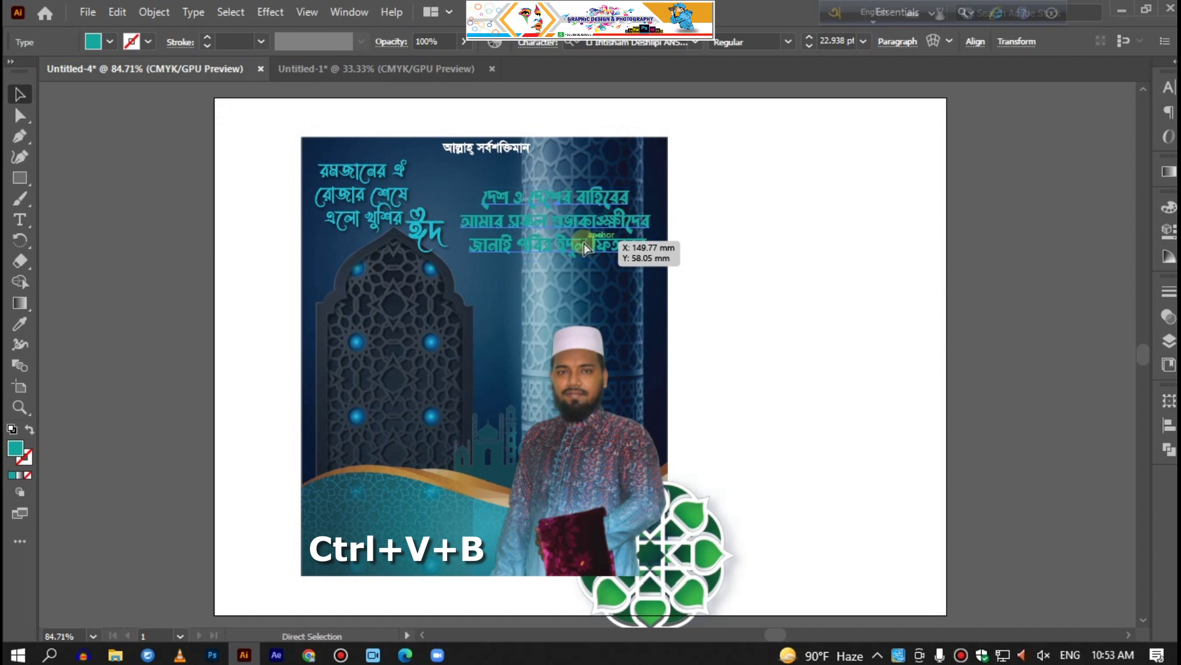
click(585, 243)
click(209, 37)
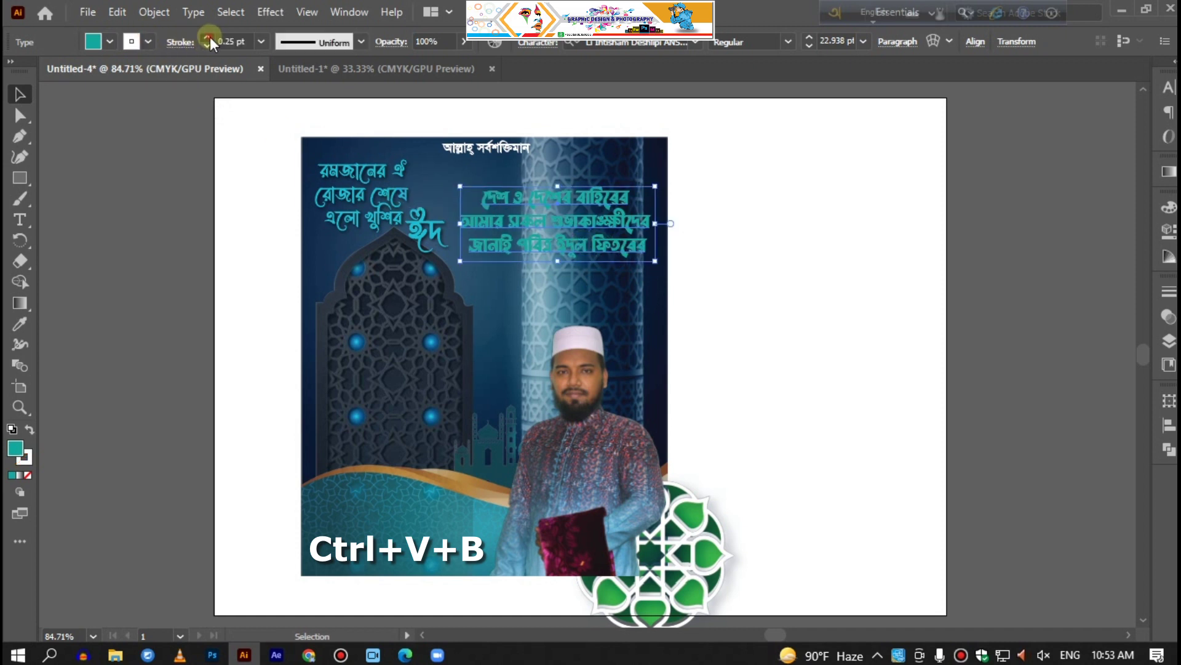
click(148, 41)
click(151, 86)
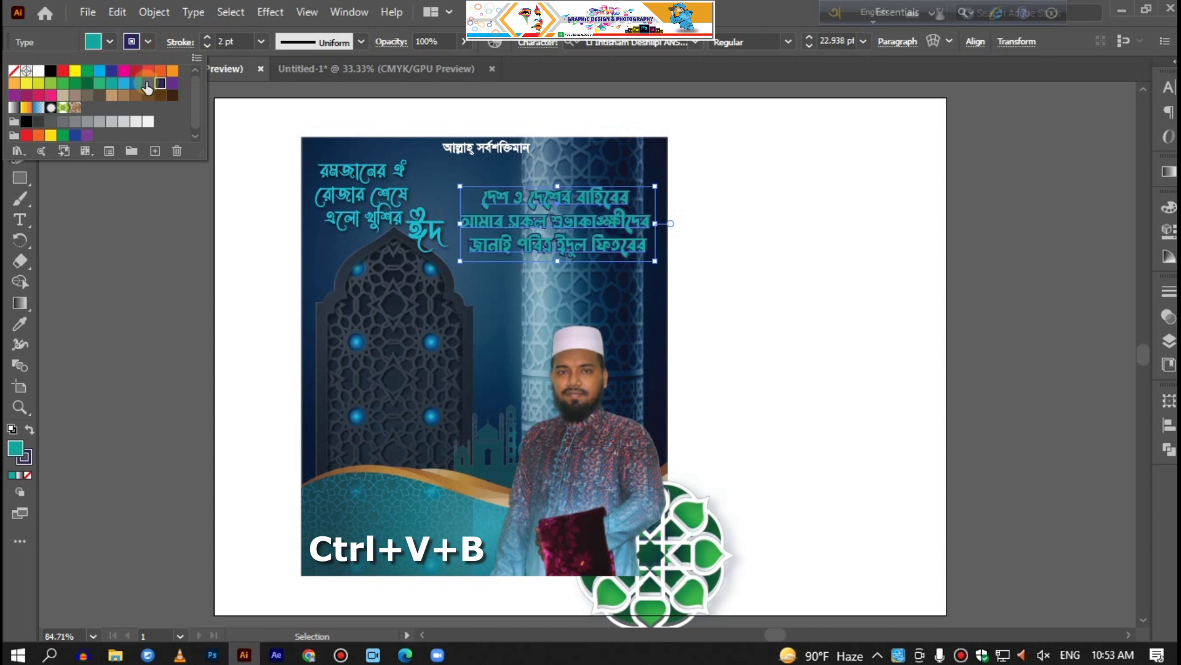
click(160, 234)
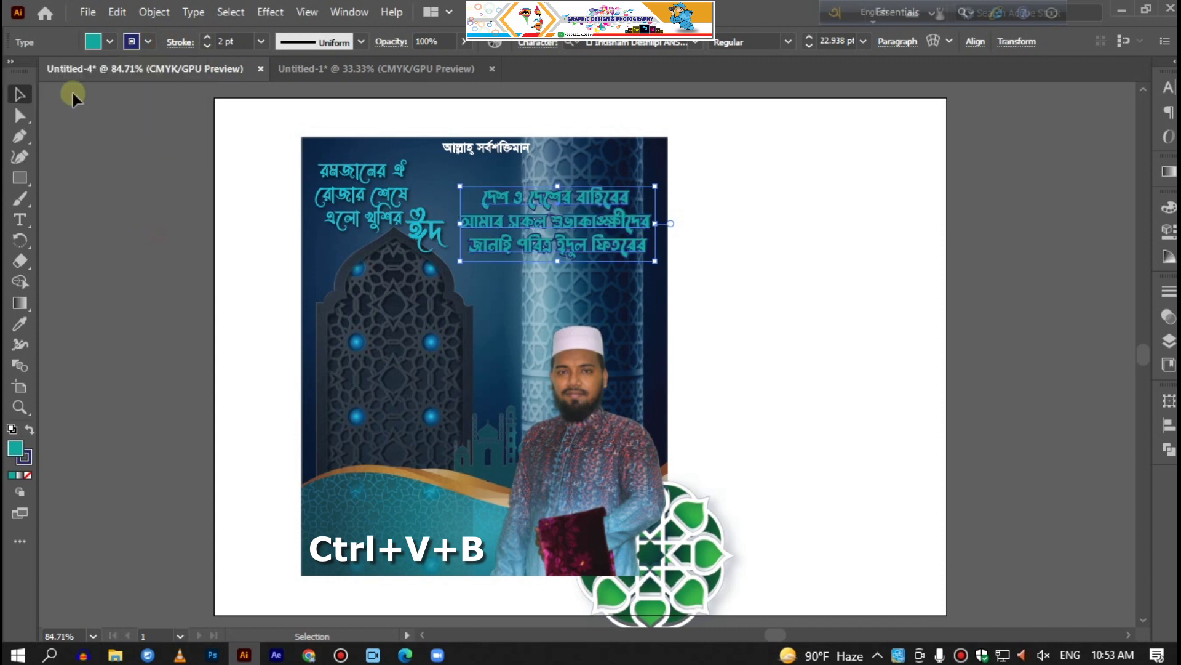
click(84, 163)
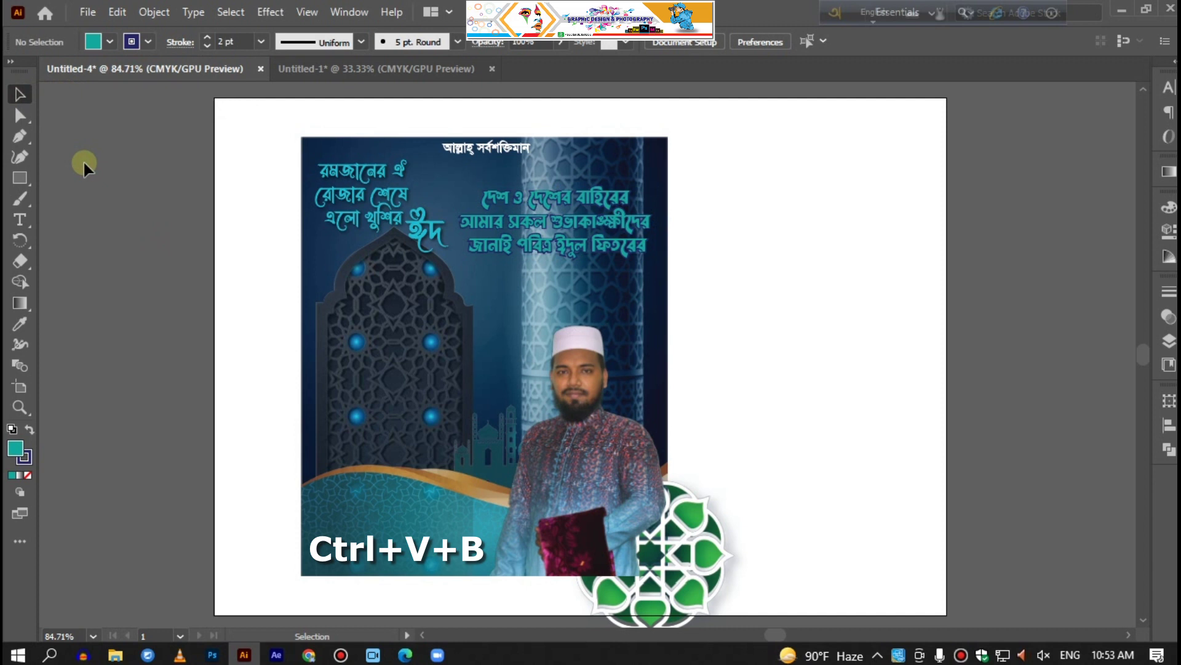
Bring the red Eid Mubarak calligraphy into the poster, scaled down at left
click(361, 67)
click(644, 271)
mouse_move(645, 277)
mouse_down()
mouse_move(355, 306)
mouse_move(264, 211)
mouse_up()
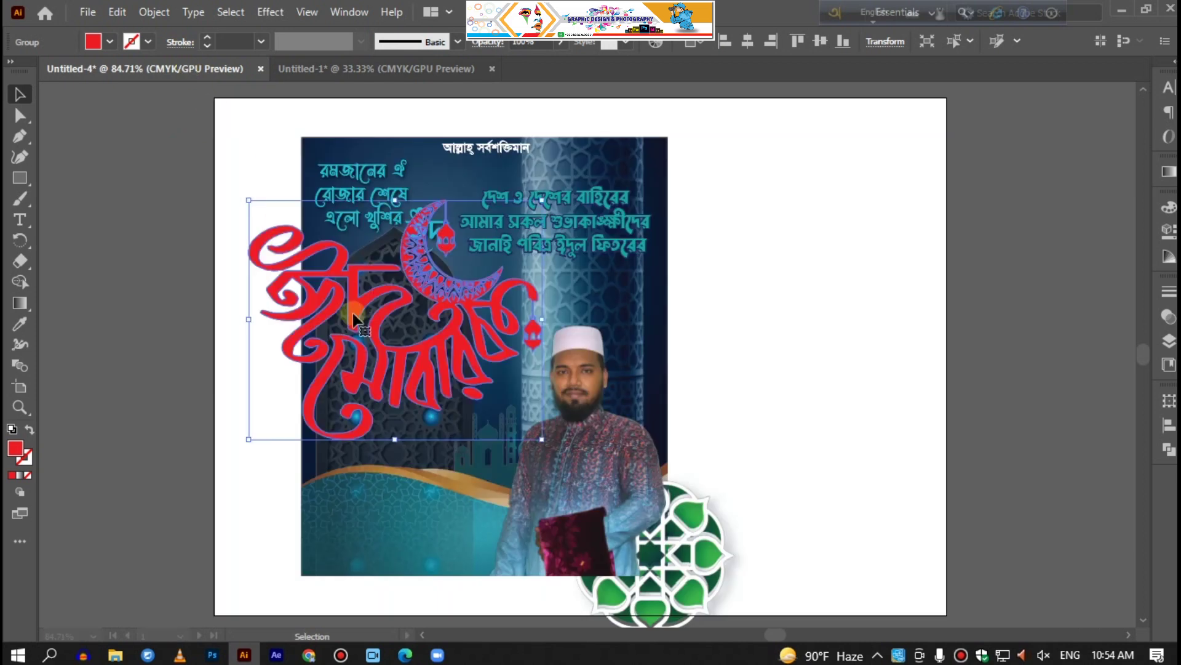
drag(273, 218, 328, 265)
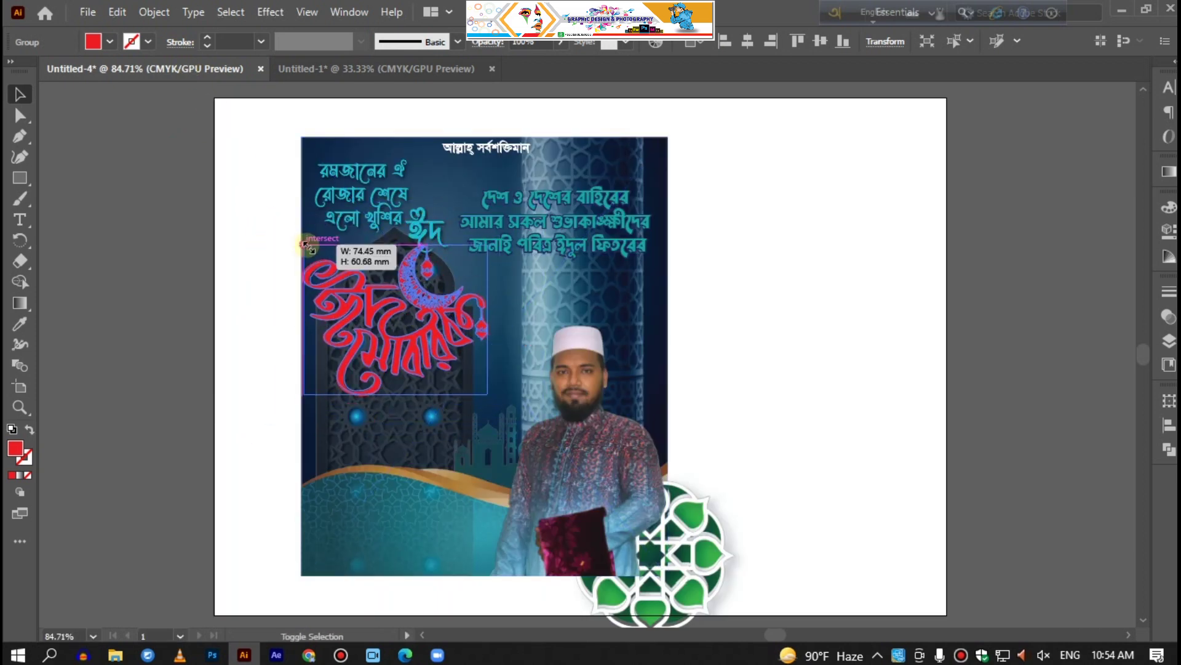
drag(437, 325, 431, 315)
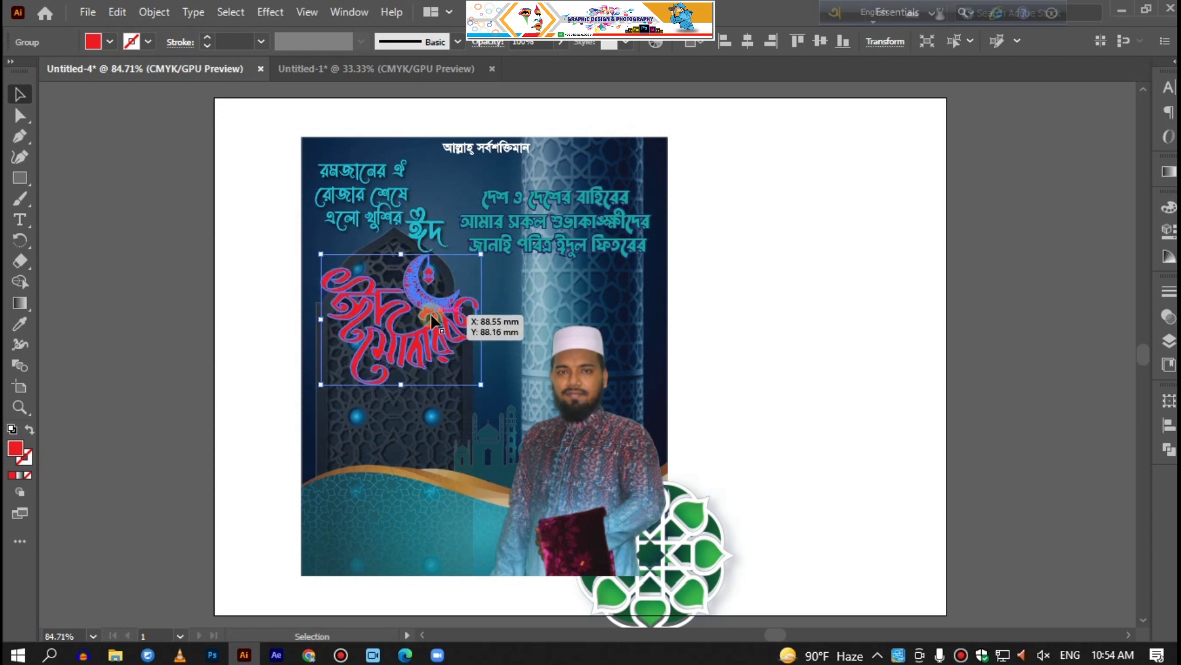
Shrink the Bengali verse into the top-left corner and slightly enlarge the calligraphy
click(438, 234)
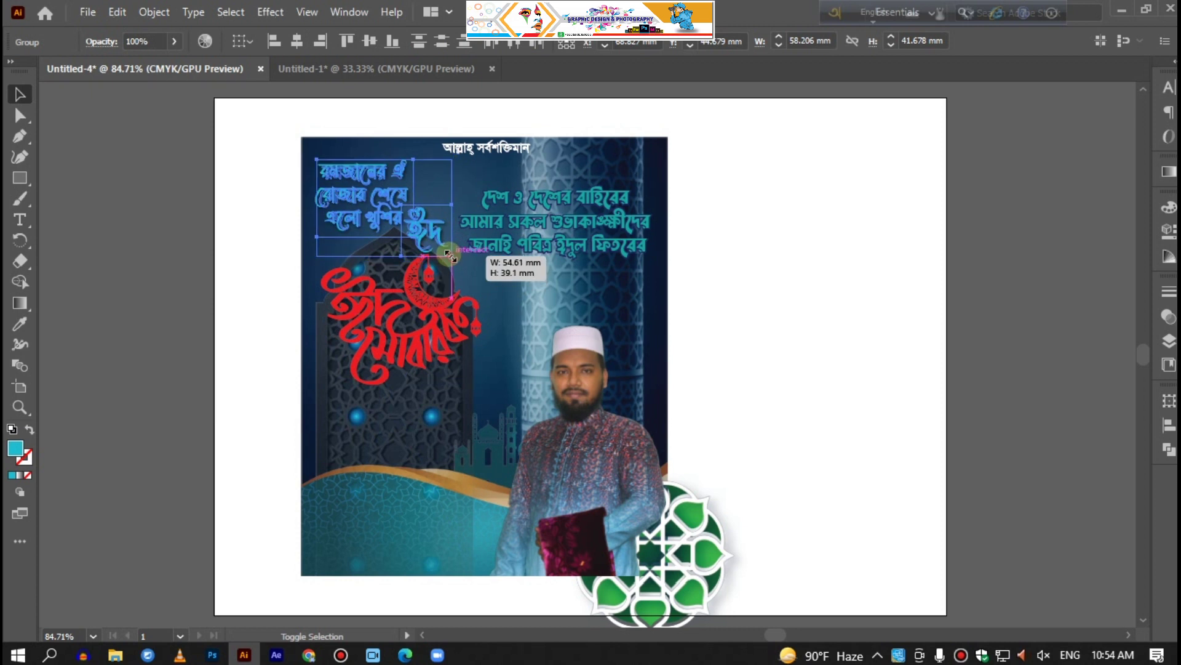
drag(454, 257, 440, 248)
drag(386, 198, 376, 194)
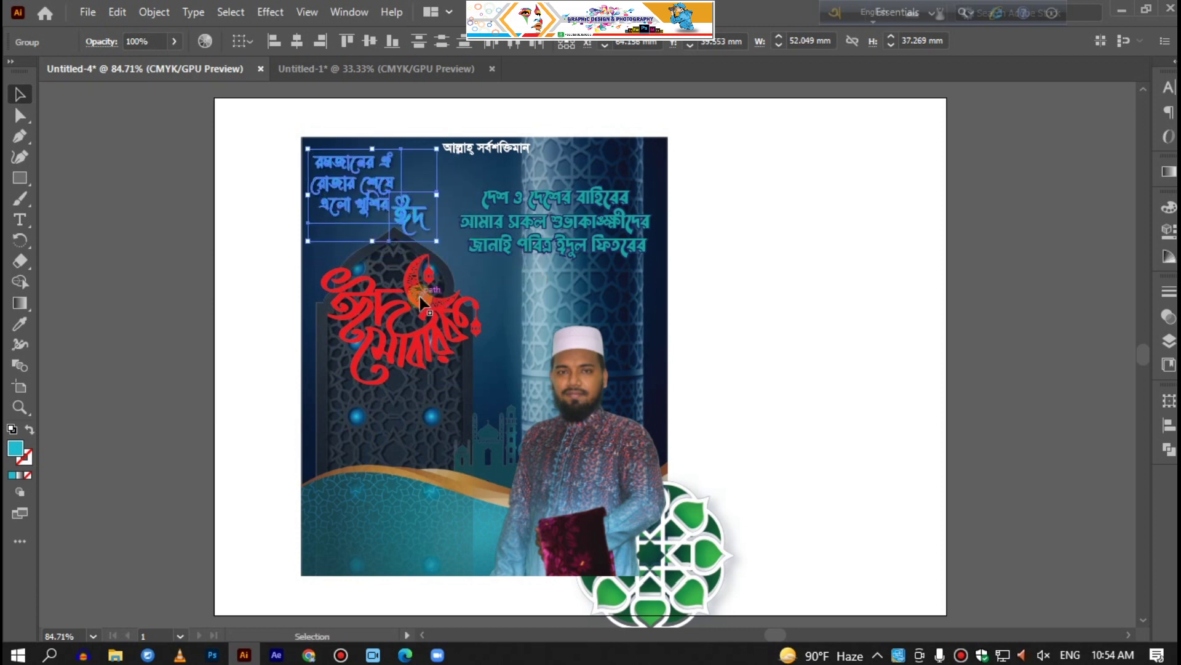
click(458, 363)
drag(480, 384, 490, 392)
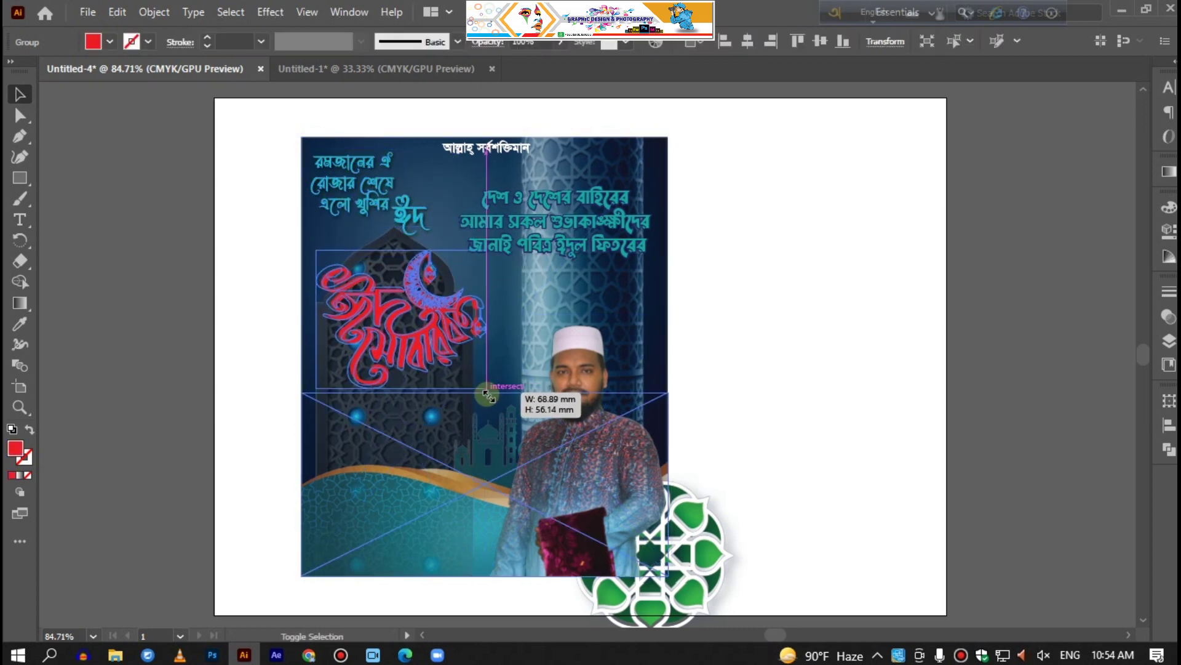
Bring the gold শুভেচ্ছা word in and shrink it below the greeting lines
click(188, 226)
click(349, 69)
drag(679, 191, 212, 70)
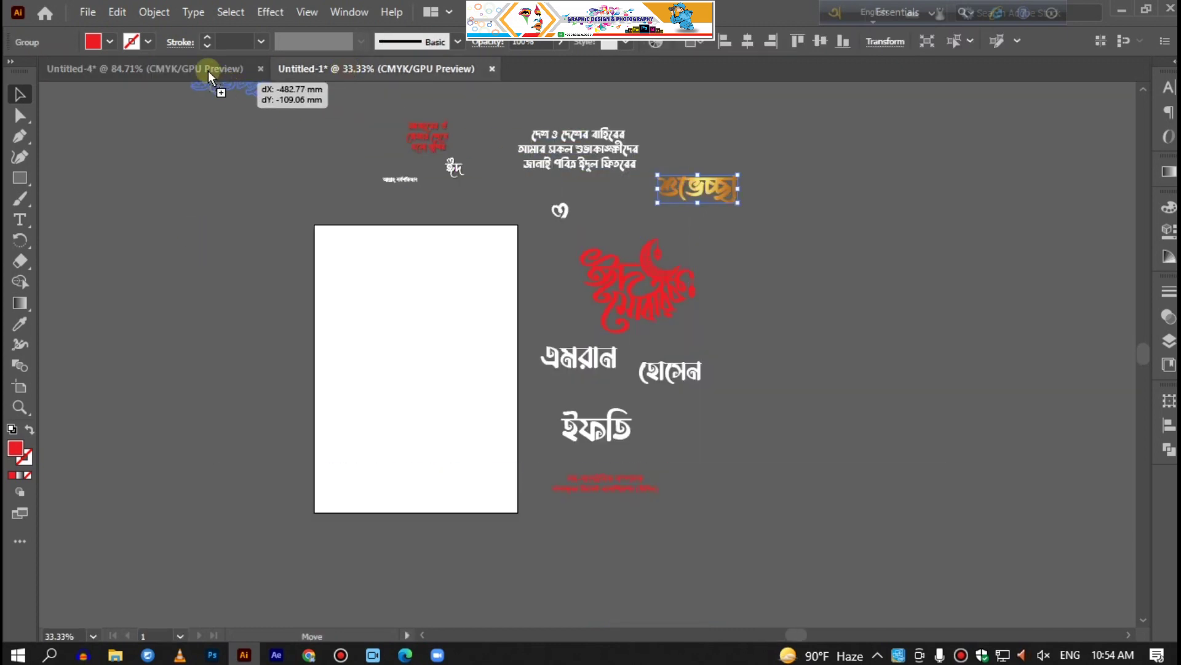
drag(560, 282, 497, 258)
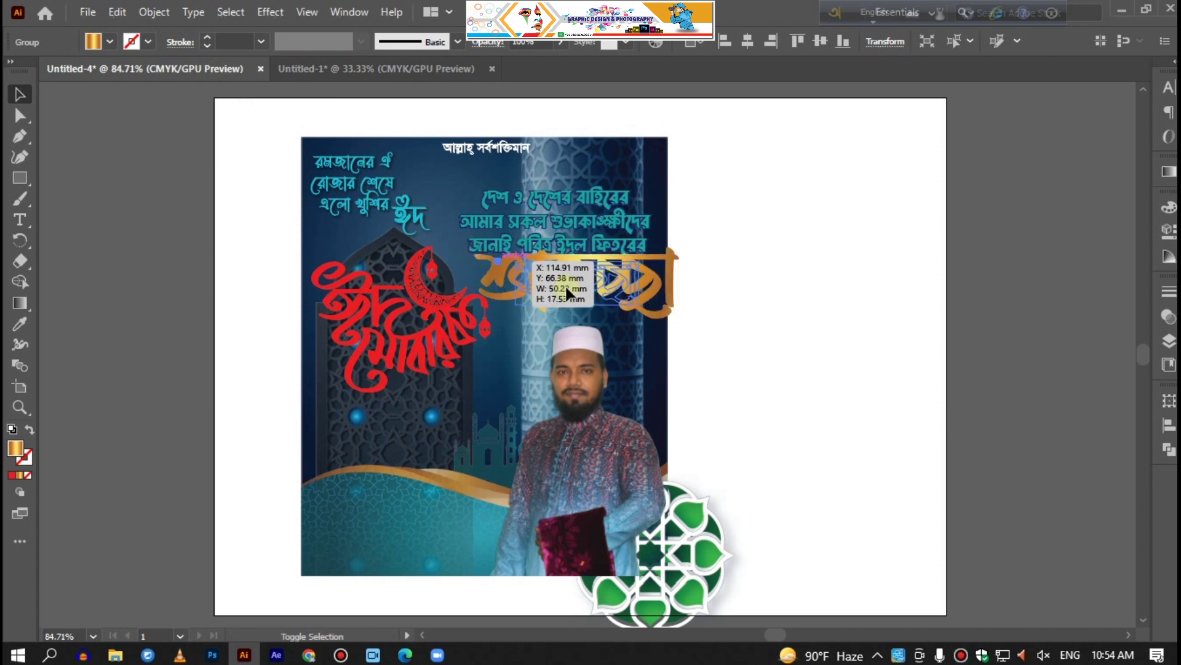
drag(656, 310, 632, 306)
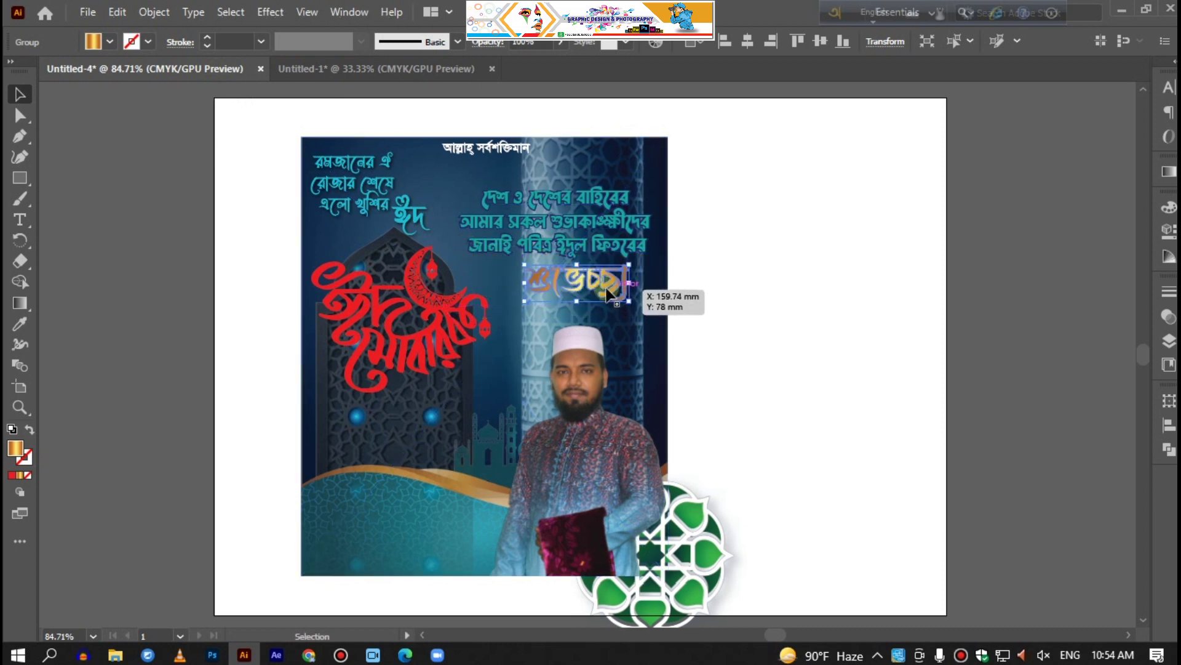
drag(632, 306, 626, 304)
Recolour the Eid Mubarak calligraphy with শুভেচ্ছা's gold using the Eyedropper
click(416, 331)
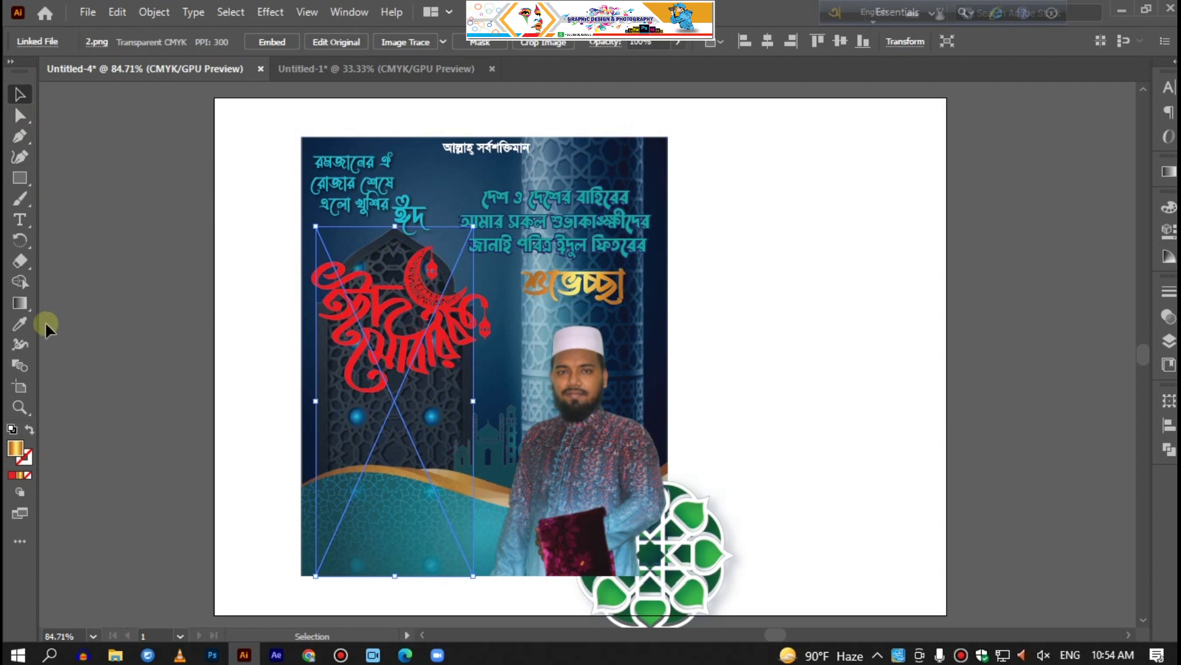
click(381, 320)
click(20, 323)
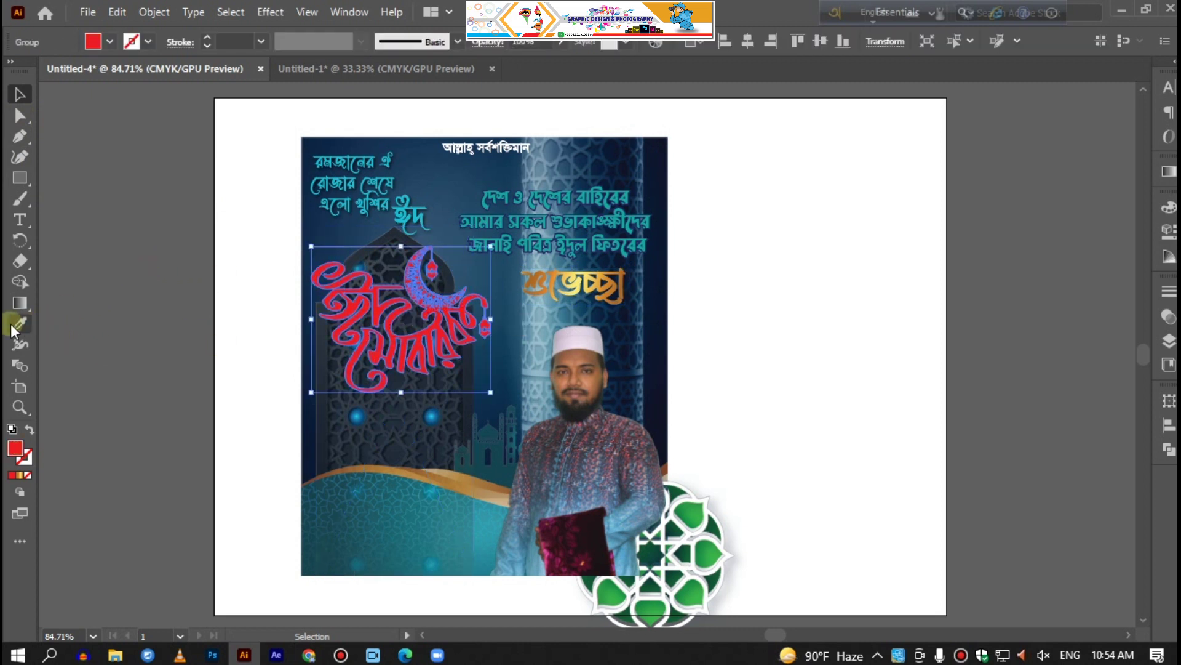
click(578, 287)
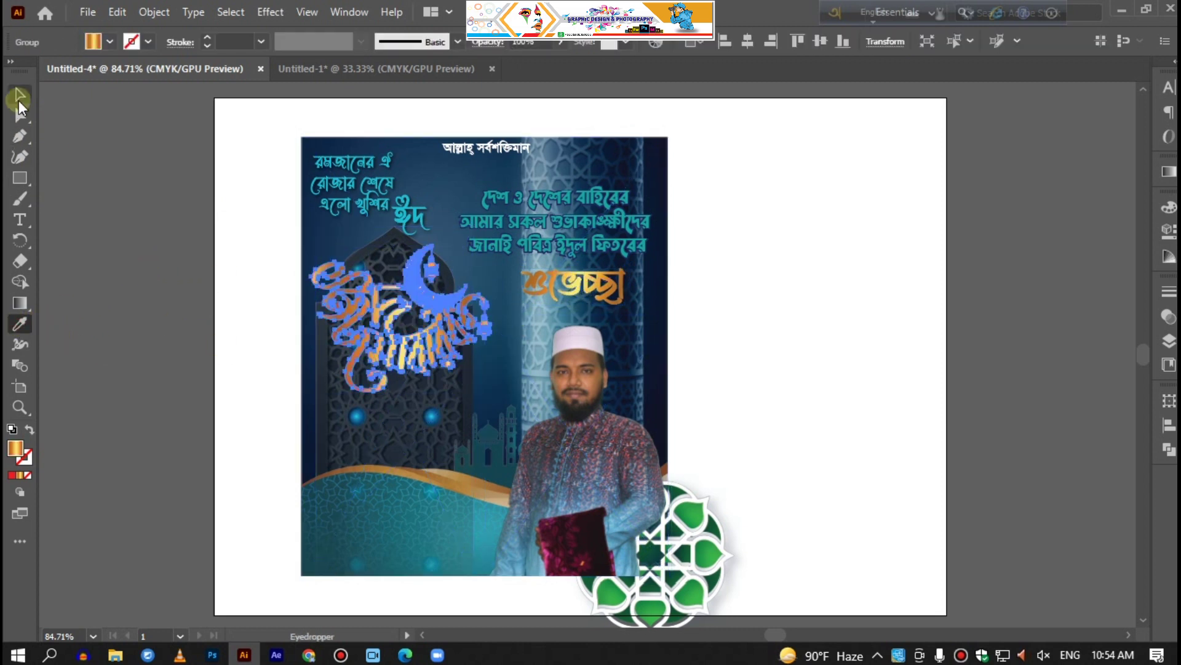
key(v)
click(97, 151)
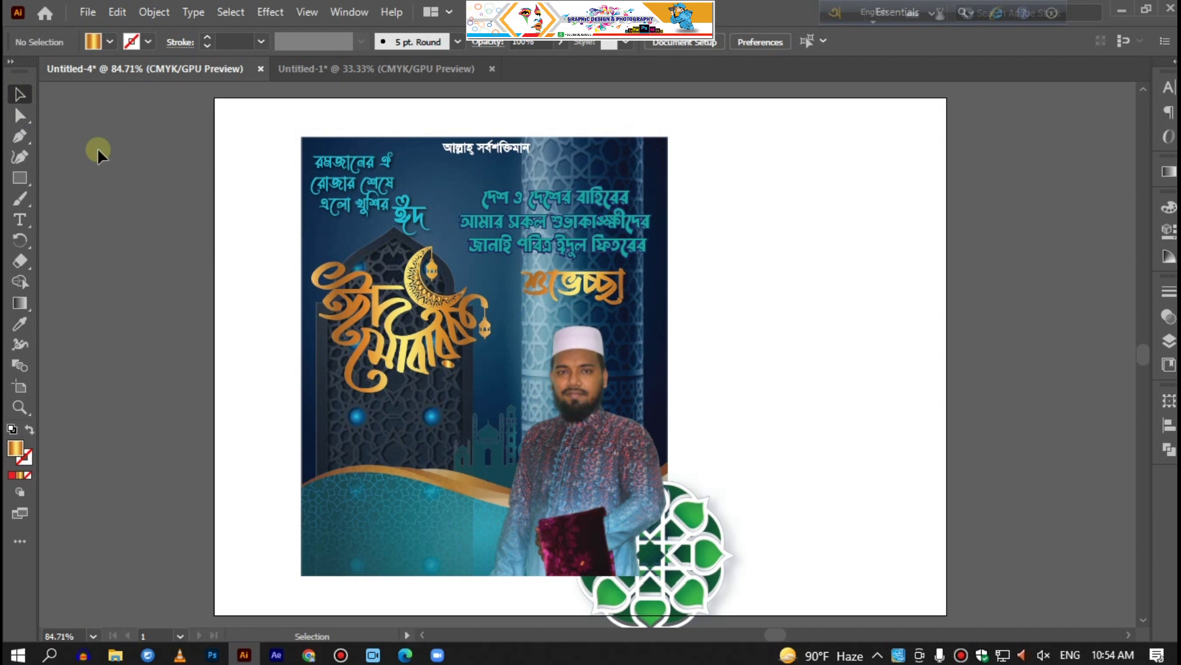
click(365, 69)
drag(576, 363, 667, 373)
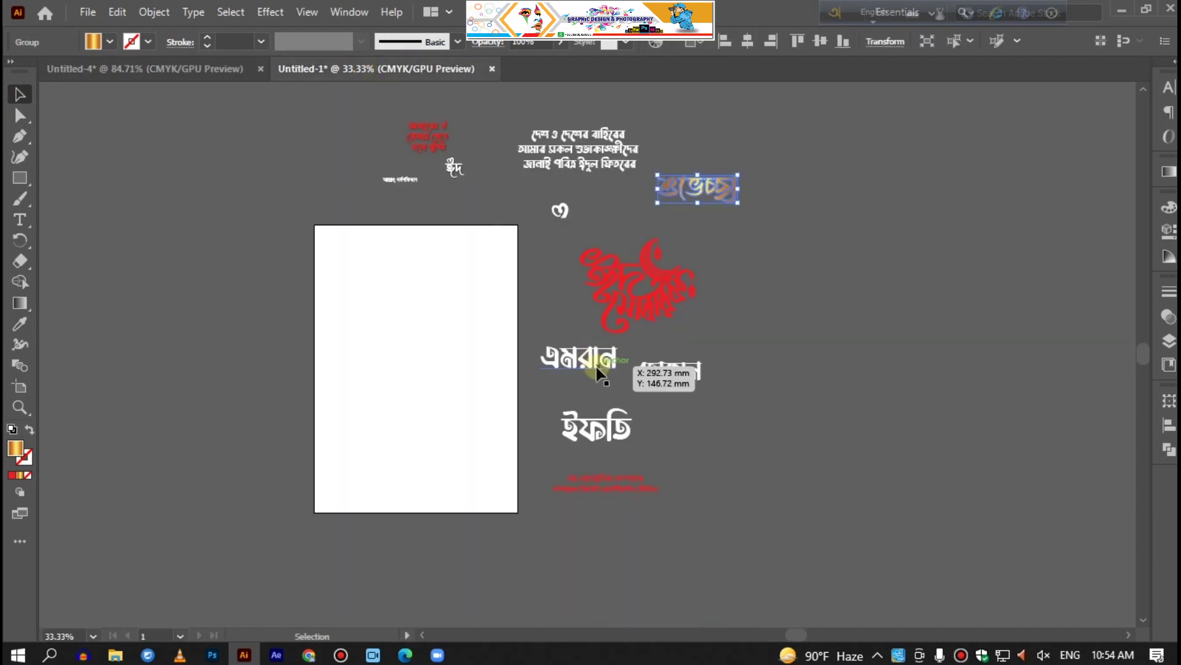
Select the three white name lines and drag them onto the Untitled-4 poster artboard
shift+click(667, 372)
shift+click(609, 425)
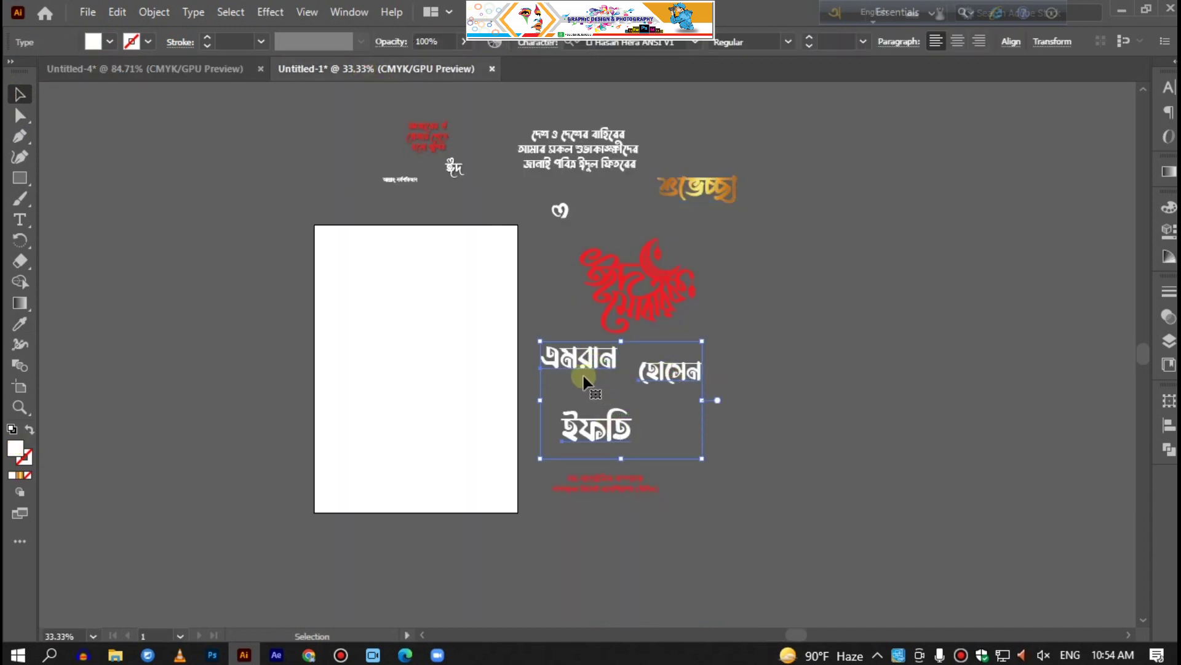
shift+click(560, 211)
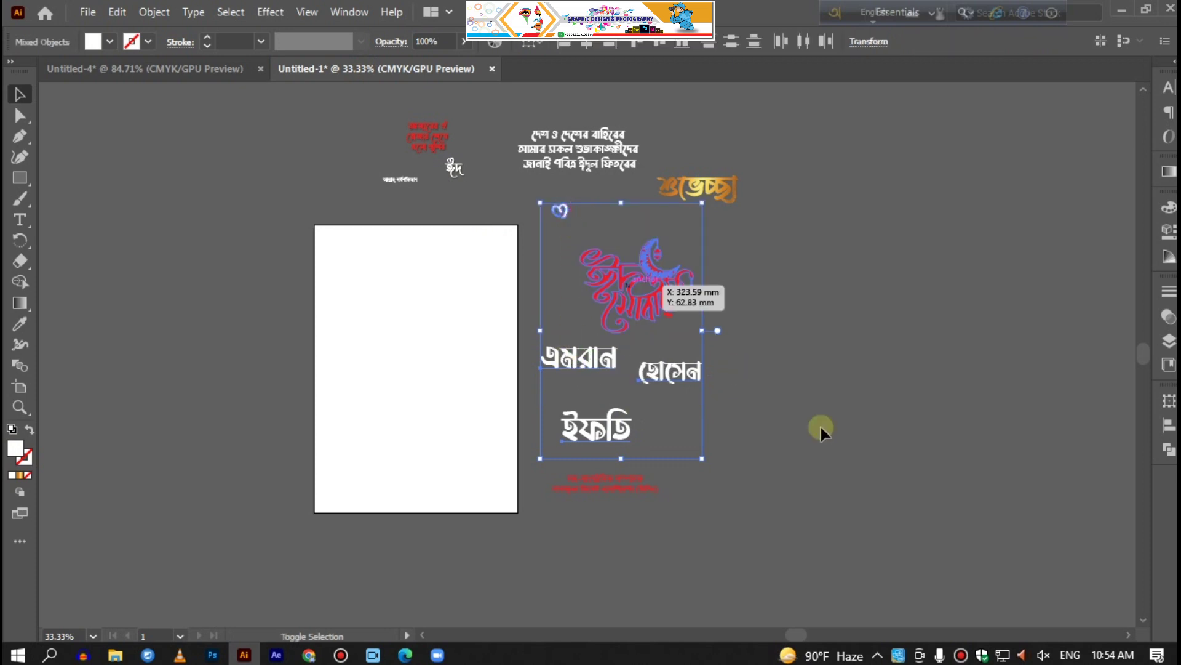
drag(567, 348, 423, 292)
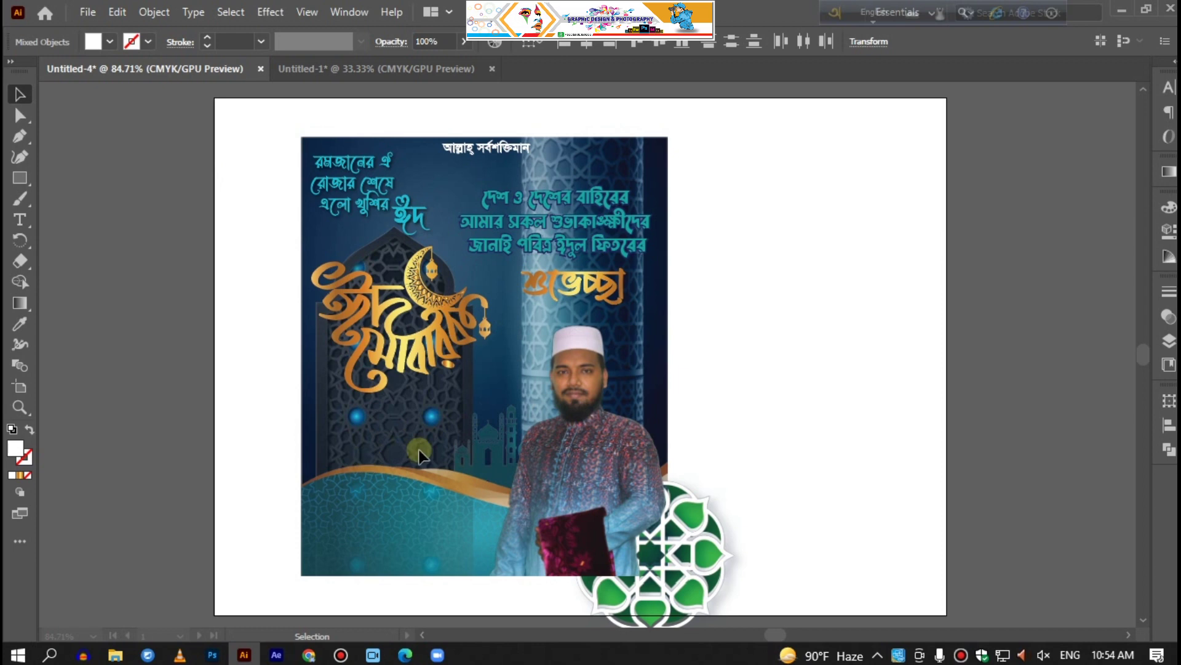
drag(419, 455, 415, 456)
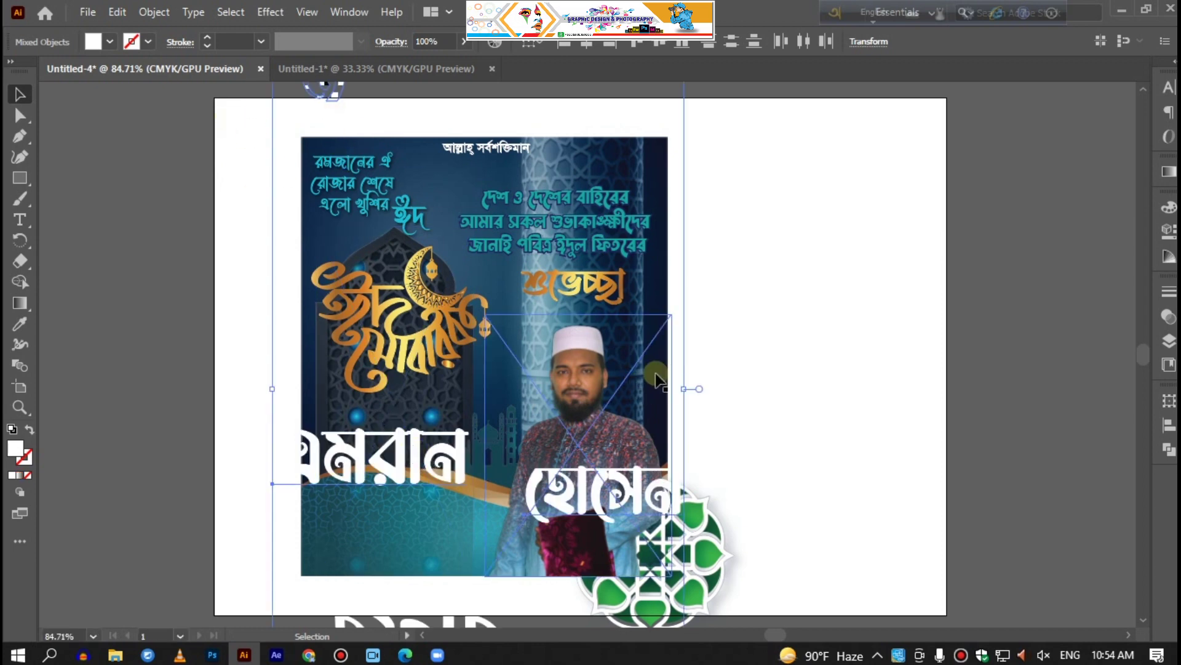
Scale the pasted name artwork down and move it to the poster's lower left
scroll(677, 312, up, 1)
scroll(686, 234, up, 2)
drag(686, 127, 547, 344)
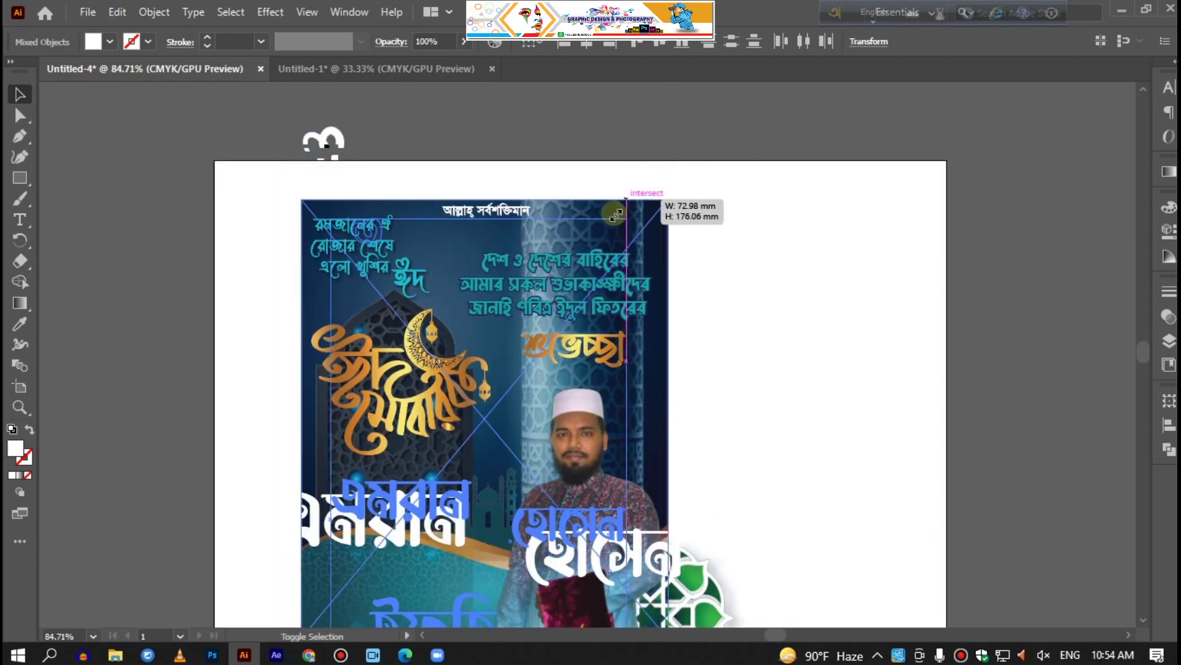
mouse_move(488, 433)
mouse_down()
mouse_move(453, 382)
mouse_move(375, 458)
mouse_up()
scroll(468, 400, down, 3)
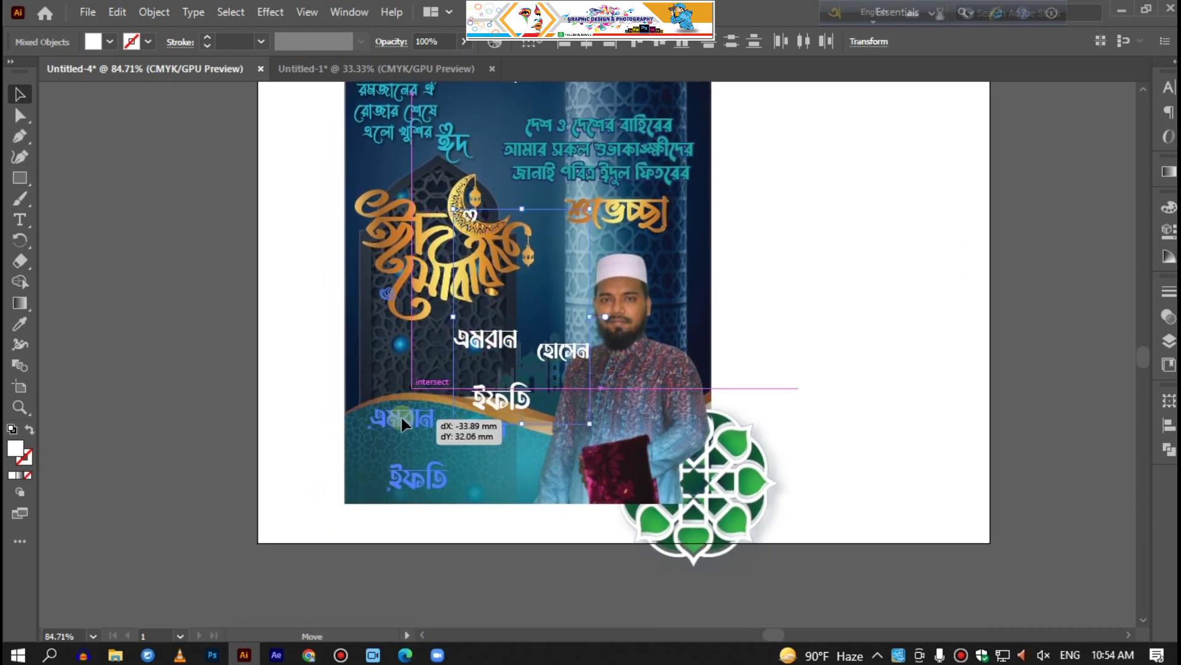
click(187, 296)
Enlarge the first name line and stack the second and third lines beneath it
drag(392, 295, 558, 309)
click(406, 421)
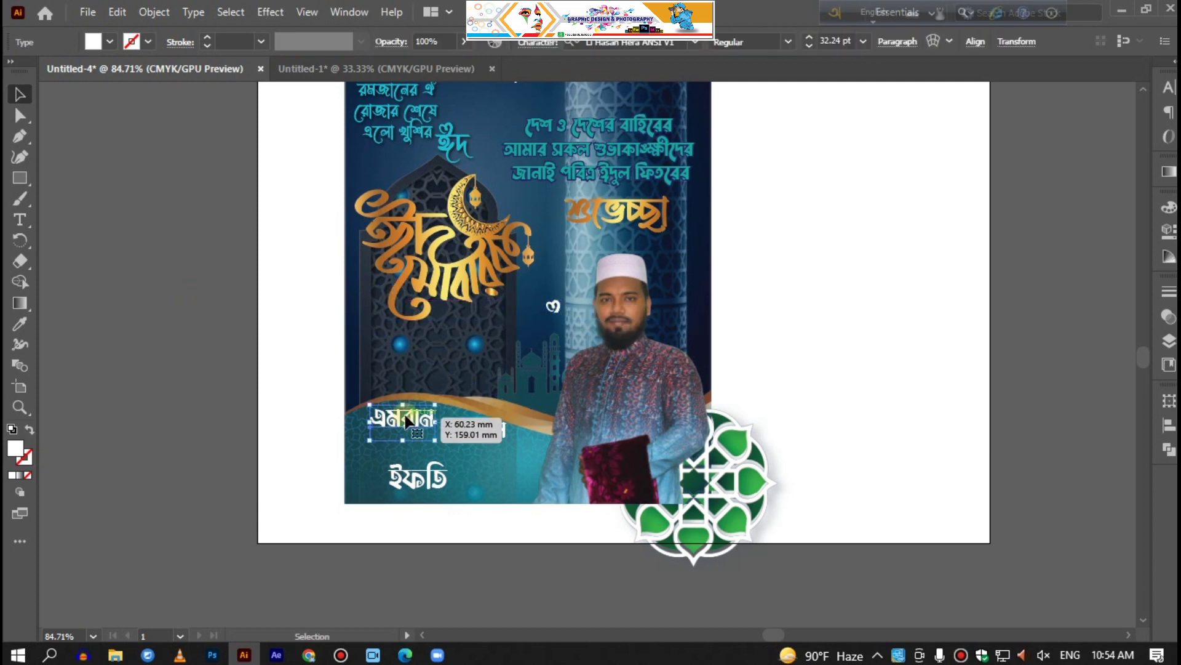
mouse_move(435, 405)
mouse_down()
mouse_move(445, 400)
mouse_move(424, 383)
mouse_move(447, 355)
mouse_up()
drag(479, 430, 478, 434)
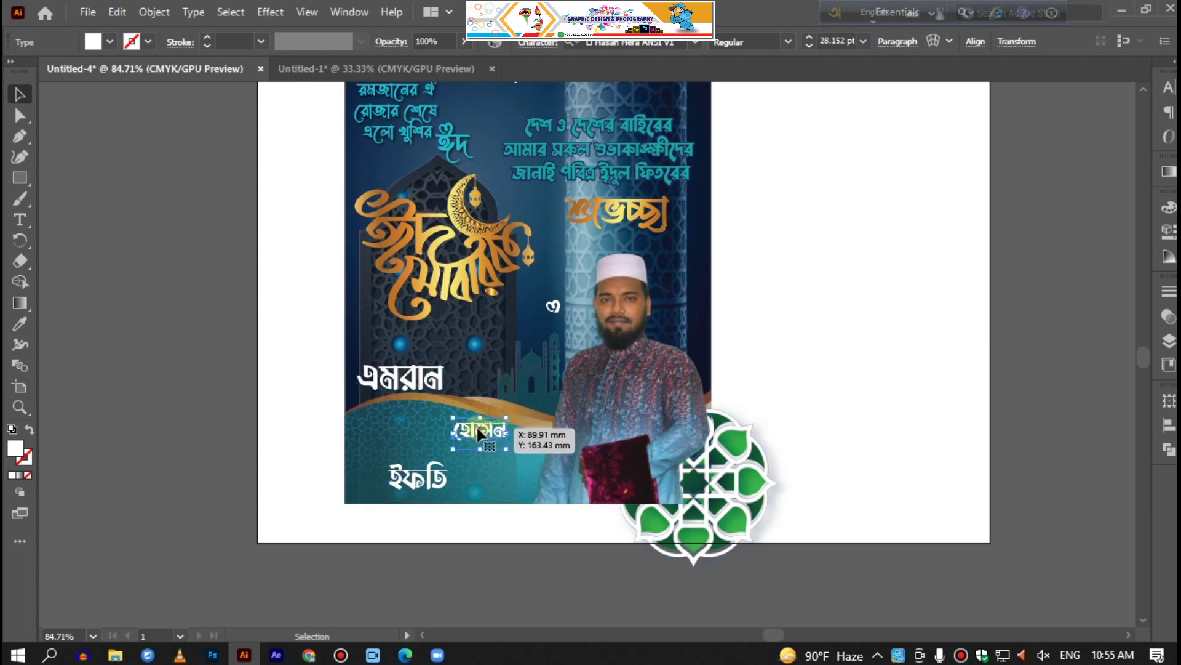
mouse_move(475, 431)
mouse_down()
mouse_move(446, 401)
mouse_move(485, 425)
mouse_up()
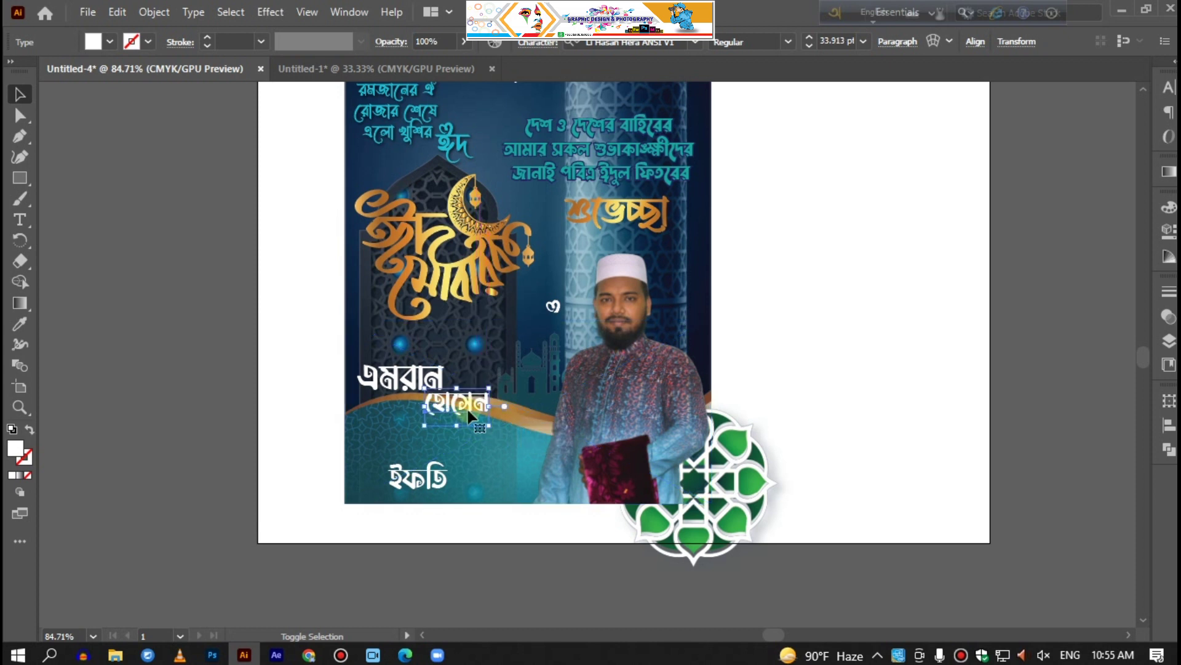
click(434, 477)
mouse_move(448, 490)
mouse_down()
mouse_move(467, 503)
mouse_move(427, 431)
mouse_up()
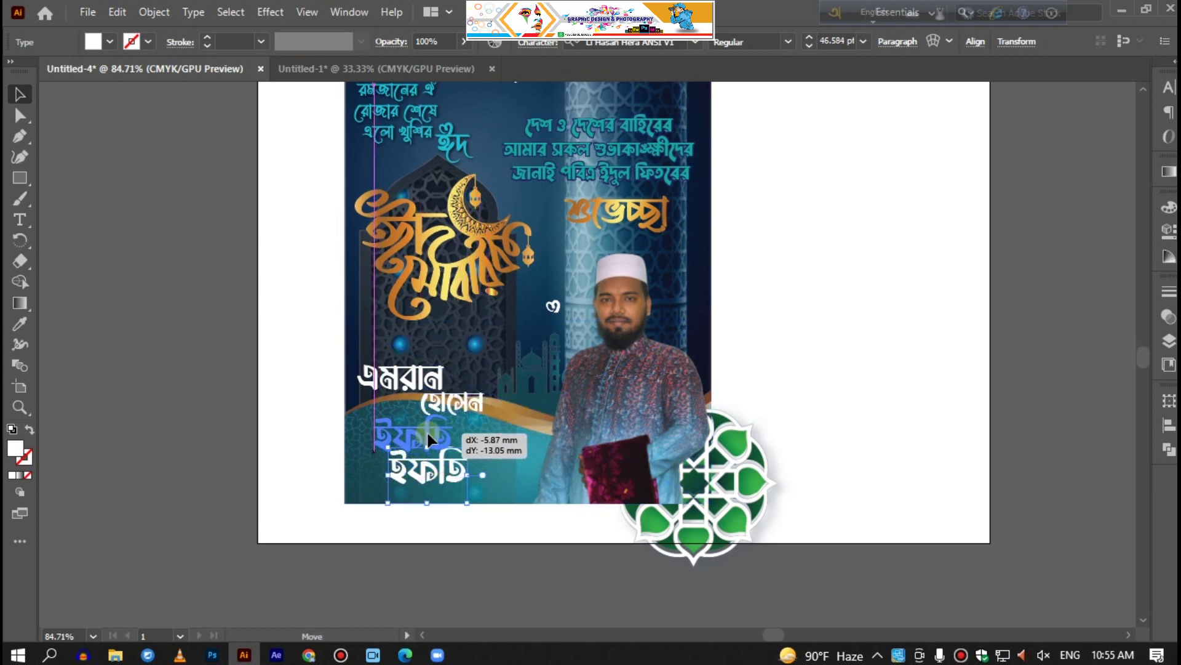
Move the small ত glyph up above the first name line
click(129, 320)
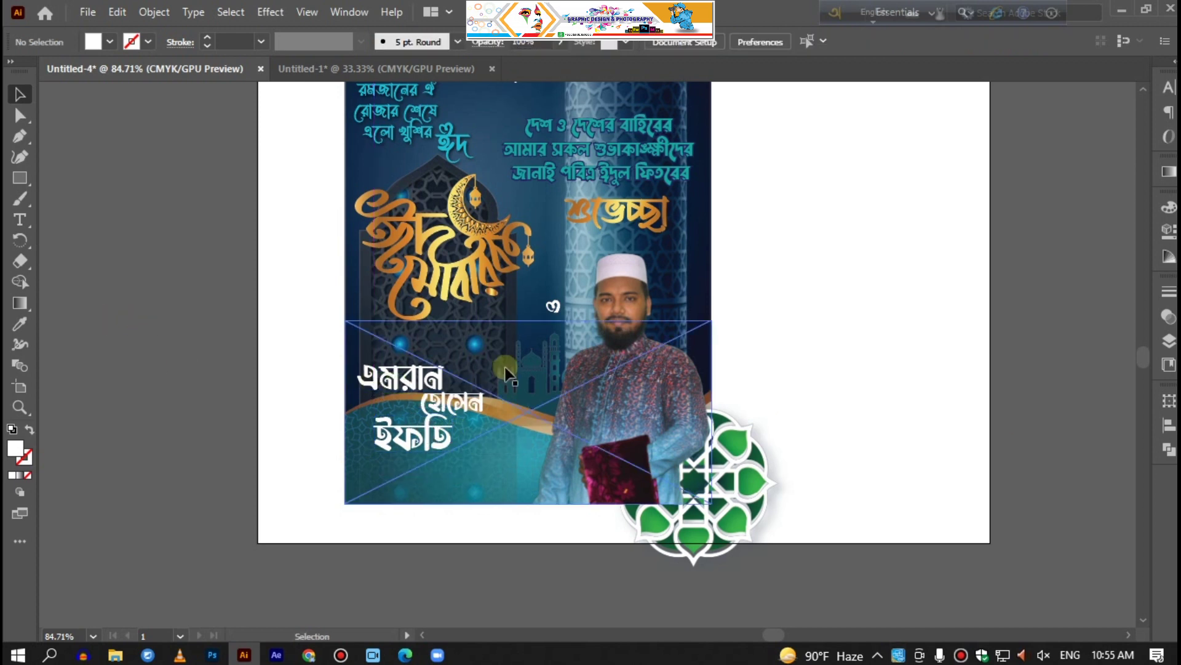
key(ctrl+equal)
key(ctrl+equal)
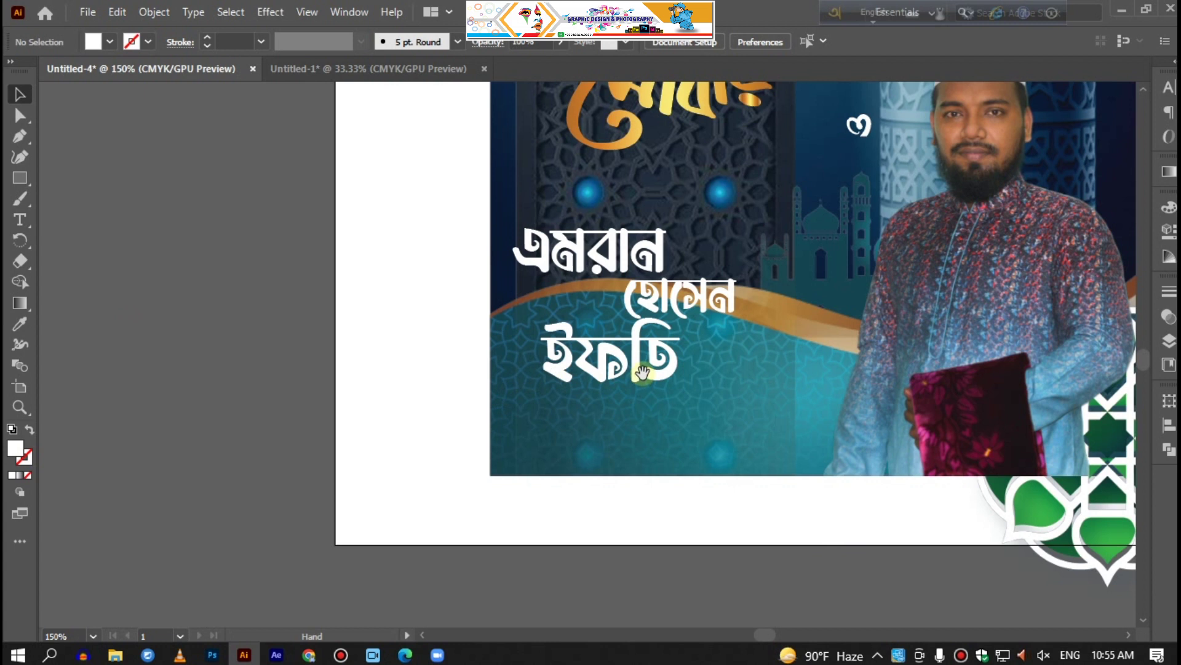
drag(569, 384, 402, 452)
click(508, 360)
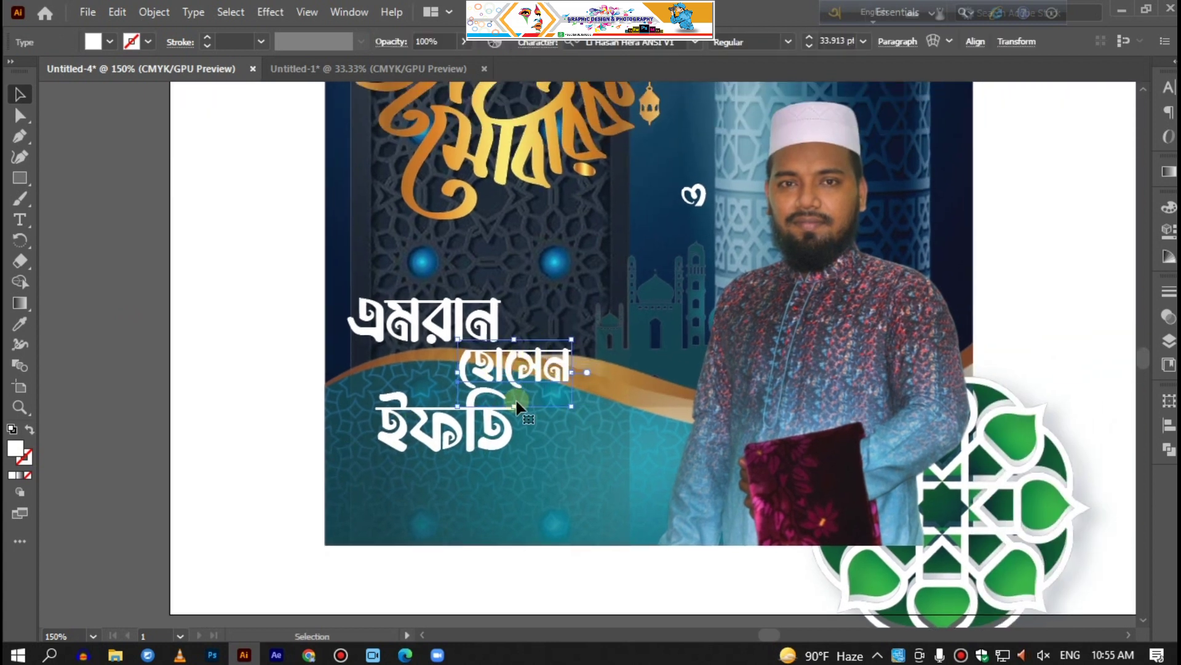
click(504, 419)
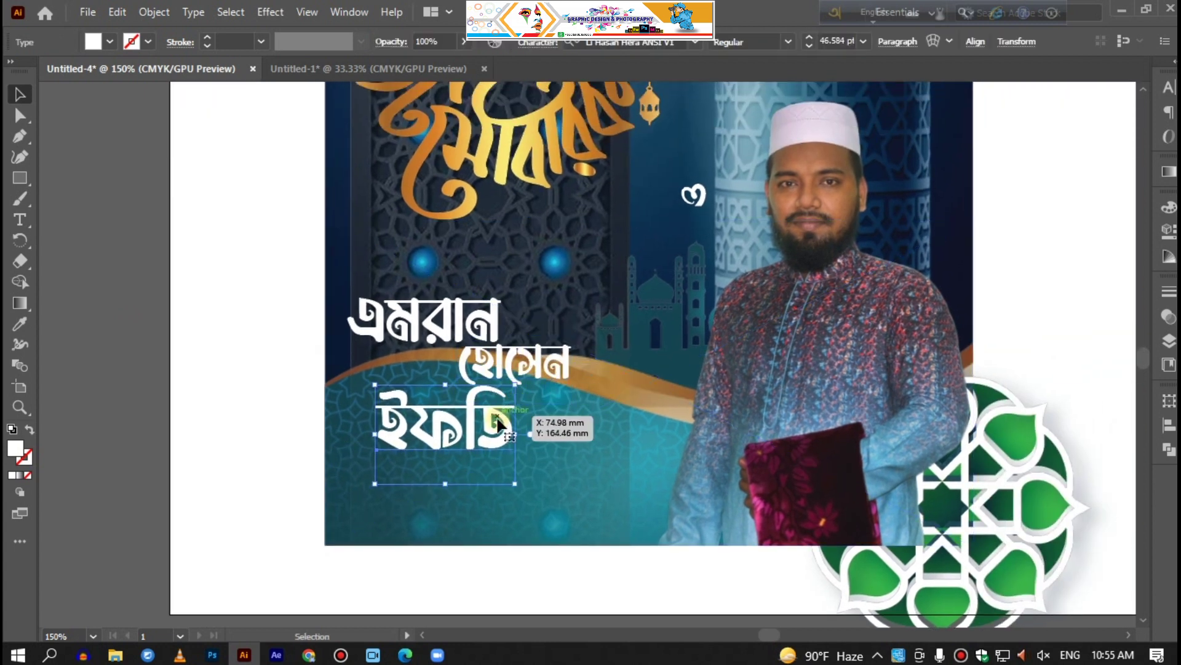
mouse_move(700, 212)
mouse_down()
mouse_move(489, 277)
mouse_move(496, 287)
mouse_up()
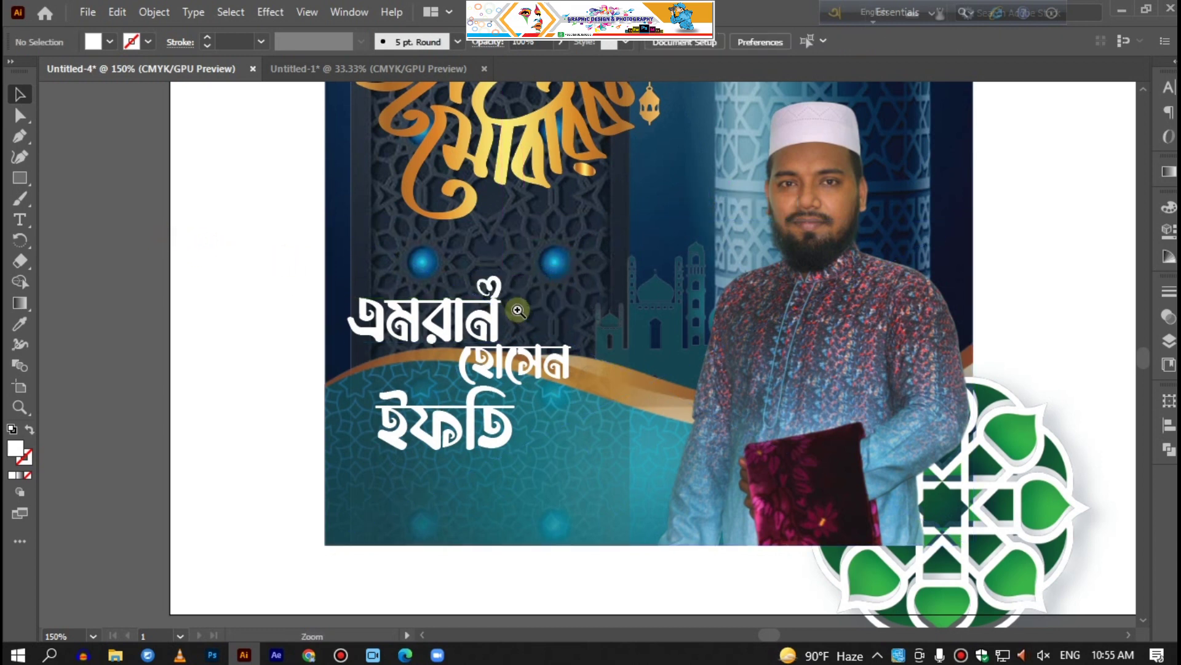
Nudge the ত glyph down onto the first name line
key(ctrl+equal)
key(ctrl+equal)
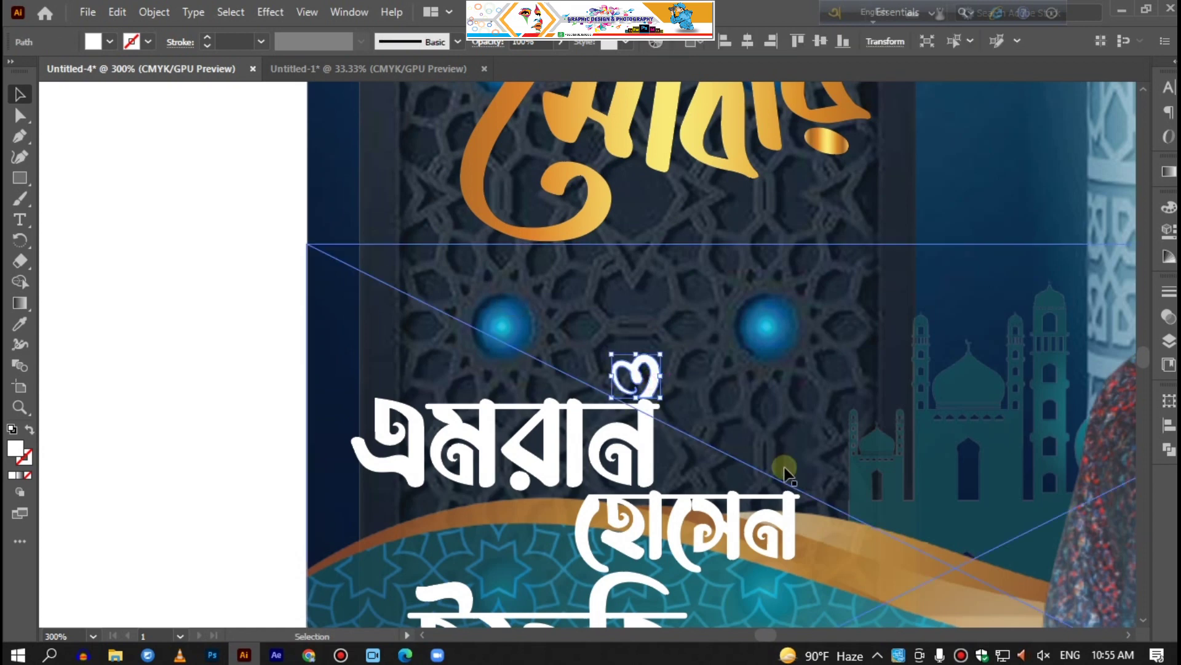
key(Down)
key(Down)
click(265, 344)
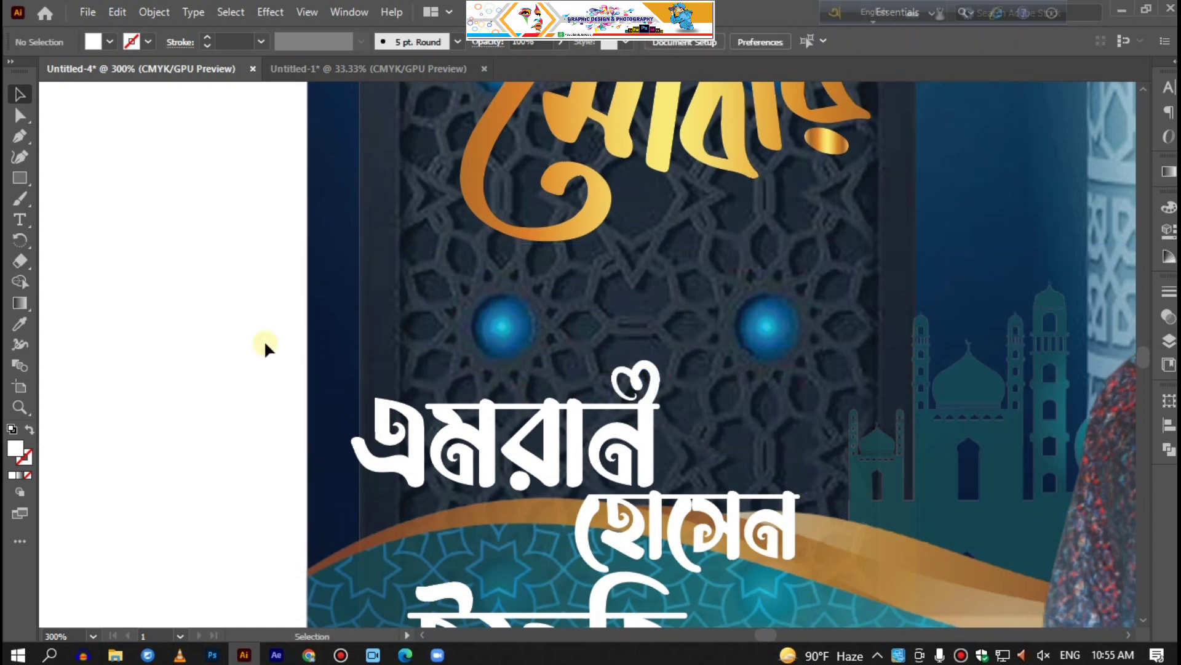
key(ctrl+minus)
key(ctrl+minus)
drag(263, 343, 337, 361)
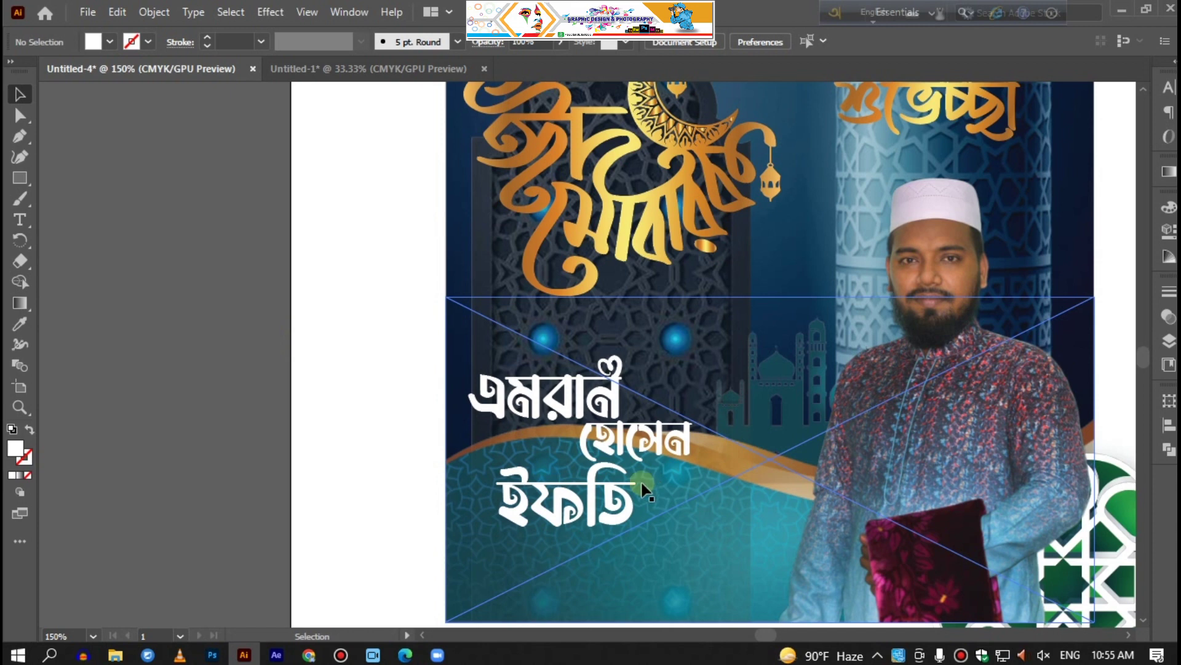
drag(643, 489, 390, 372)
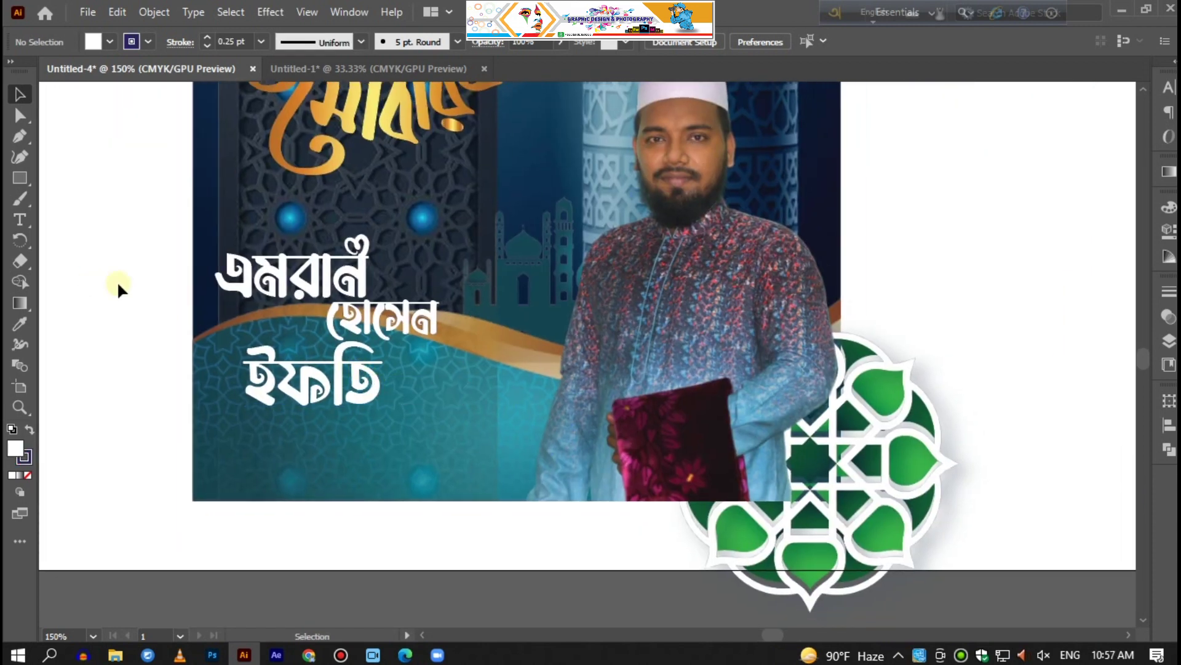
Paste a copy of the name text and glyph in back and give it a stroke
click(275, 289)
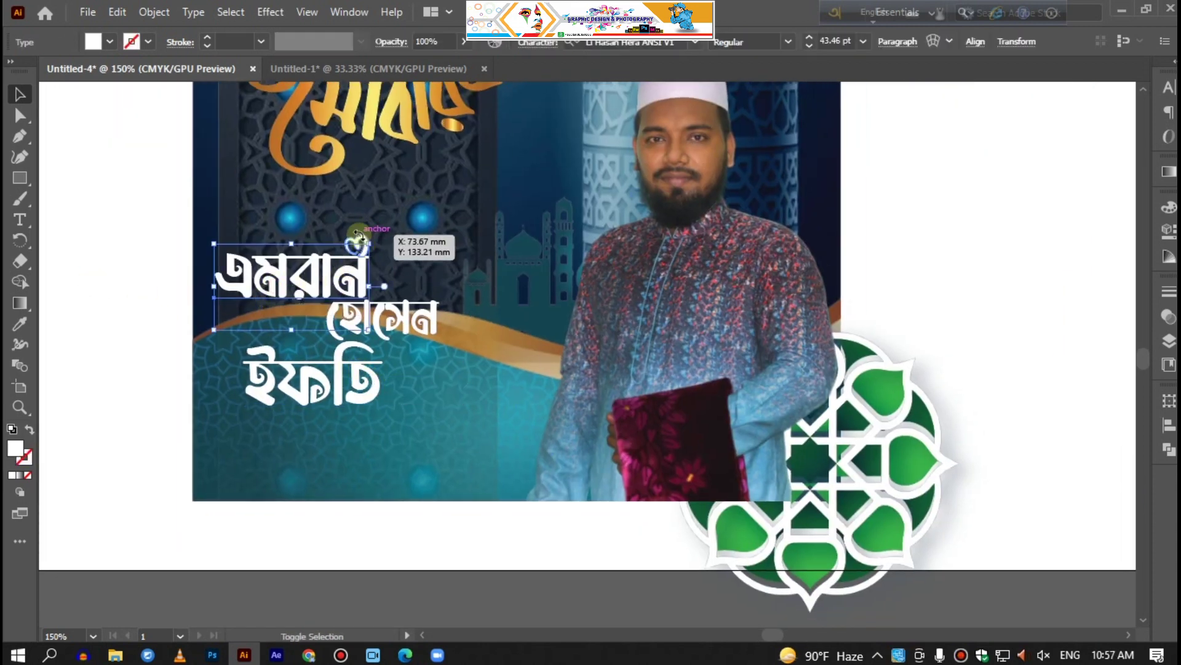
shift+click(377, 245)
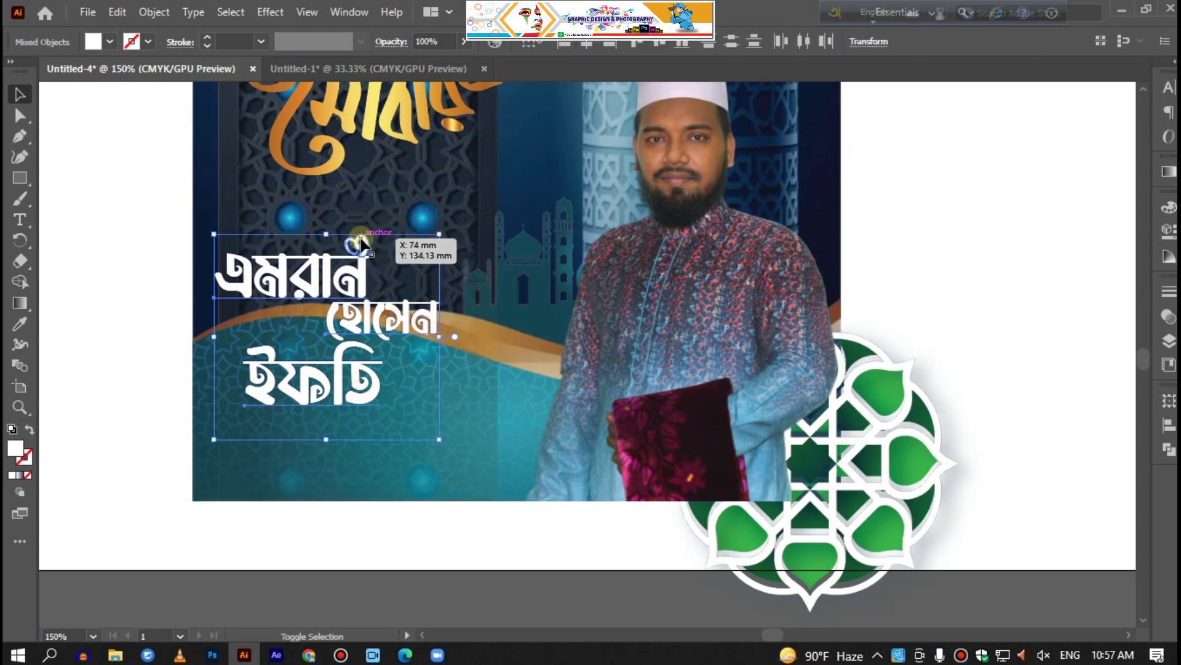
key(a)
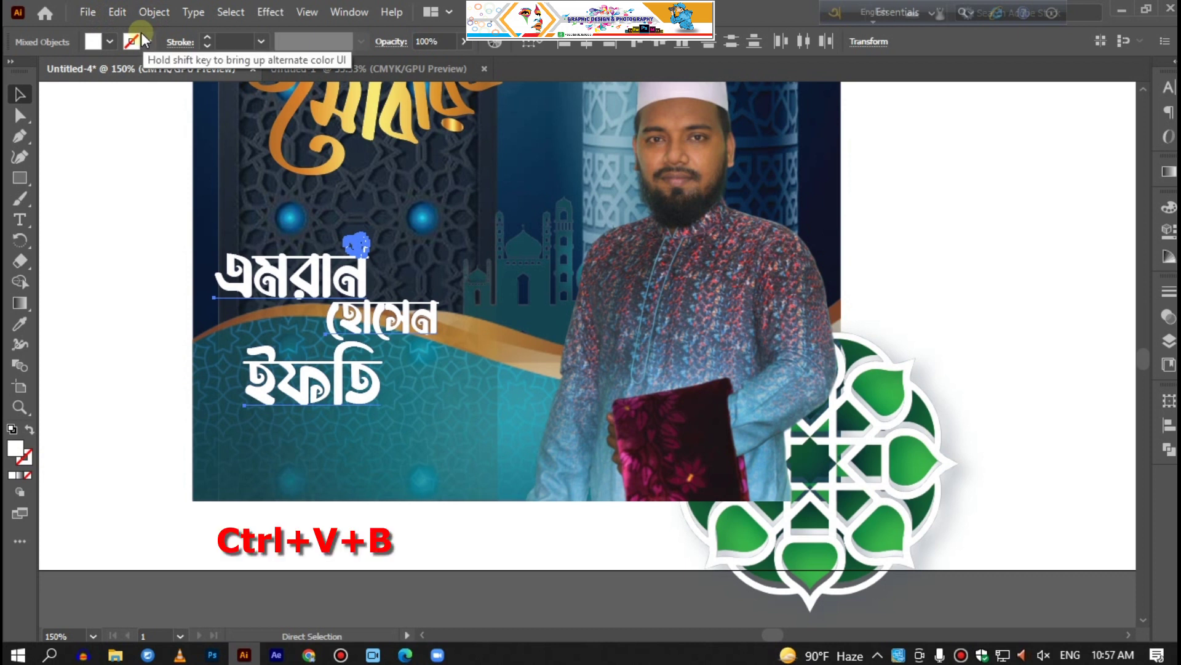
click(209, 36)
click(209, 35)
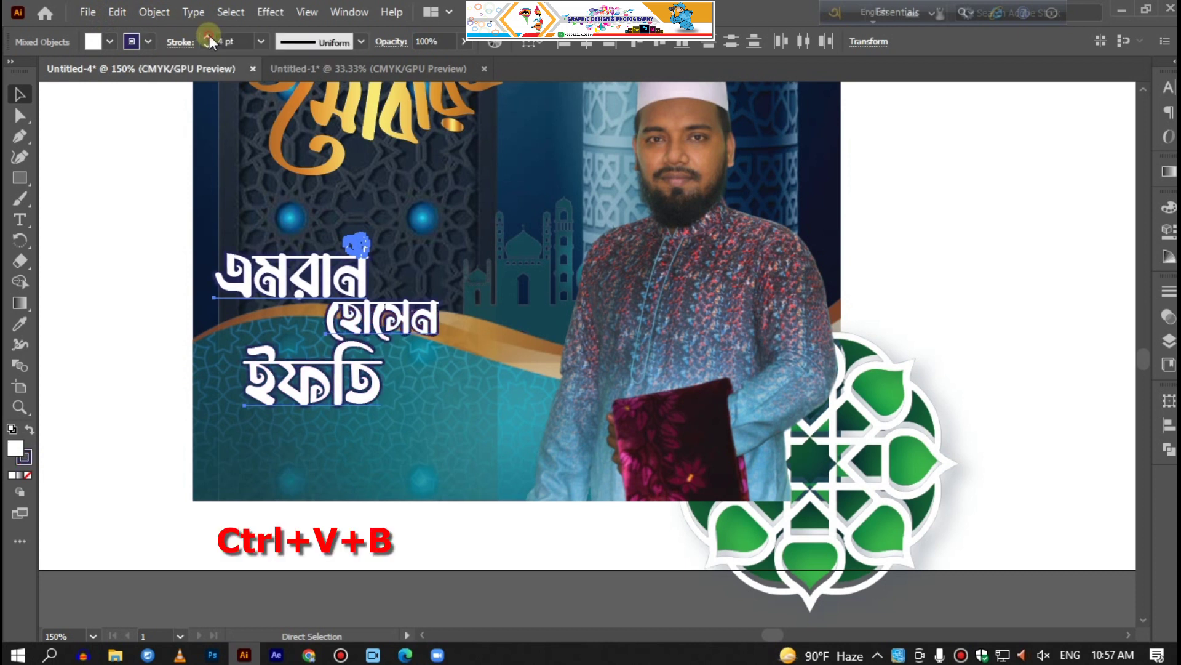
click(209, 45)
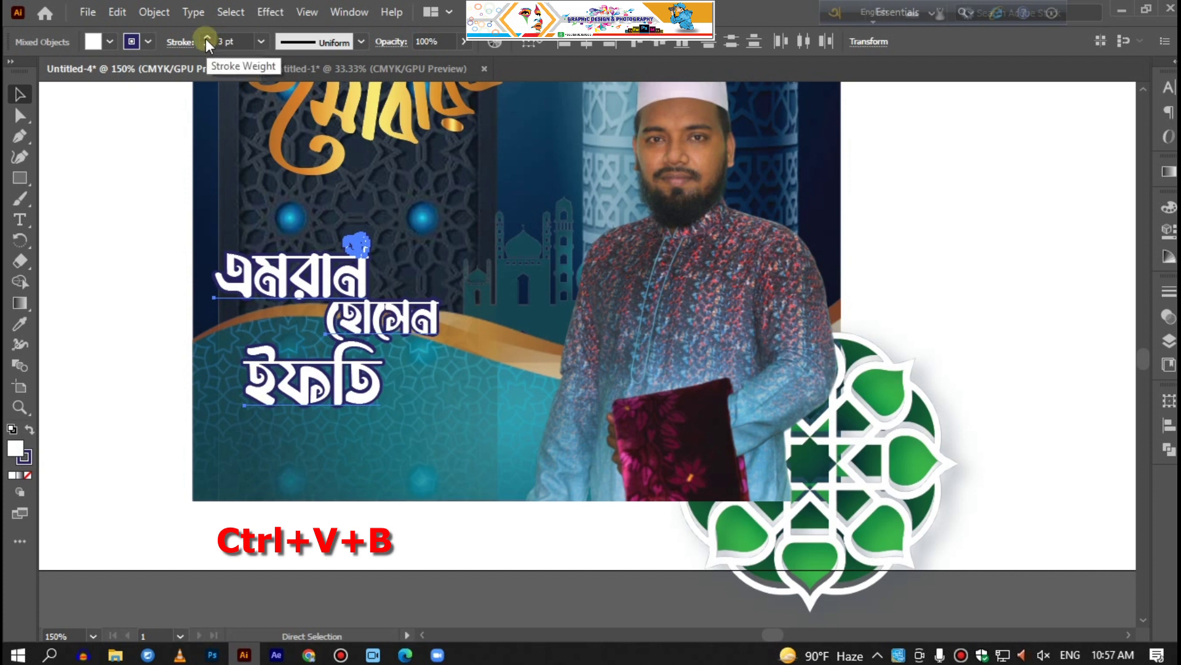
Make the back copy's outline teal with a 7 pt stroke weight
click(146, 38)
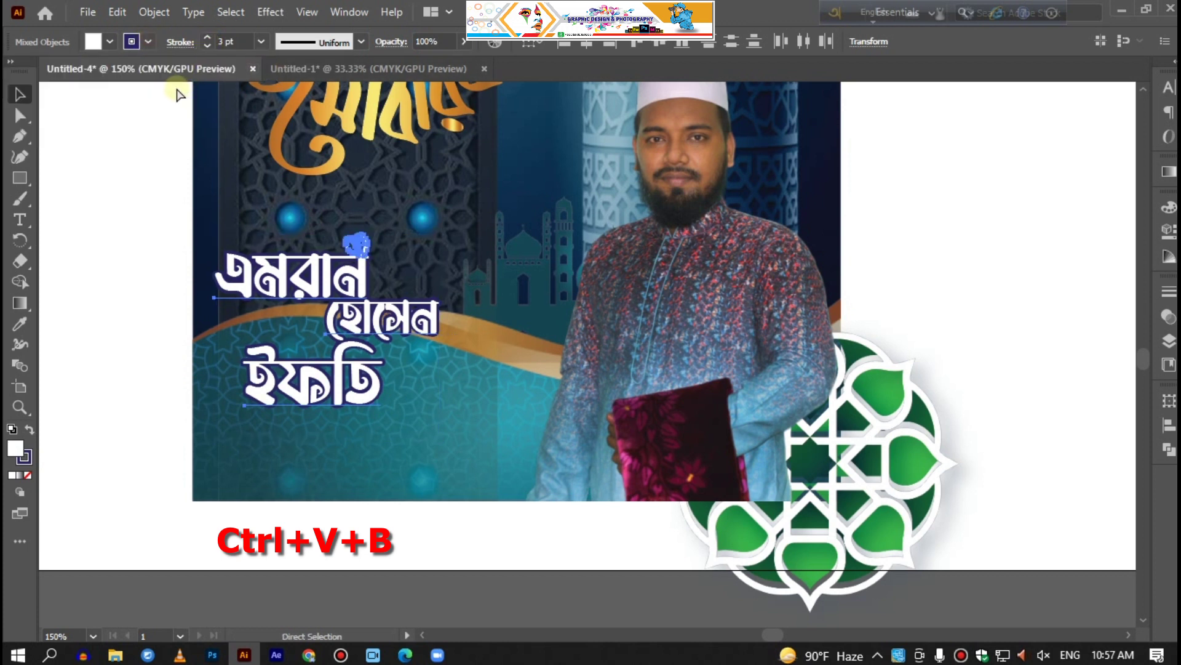
click(208, 36)
click(208, 35)
click(147, 40)
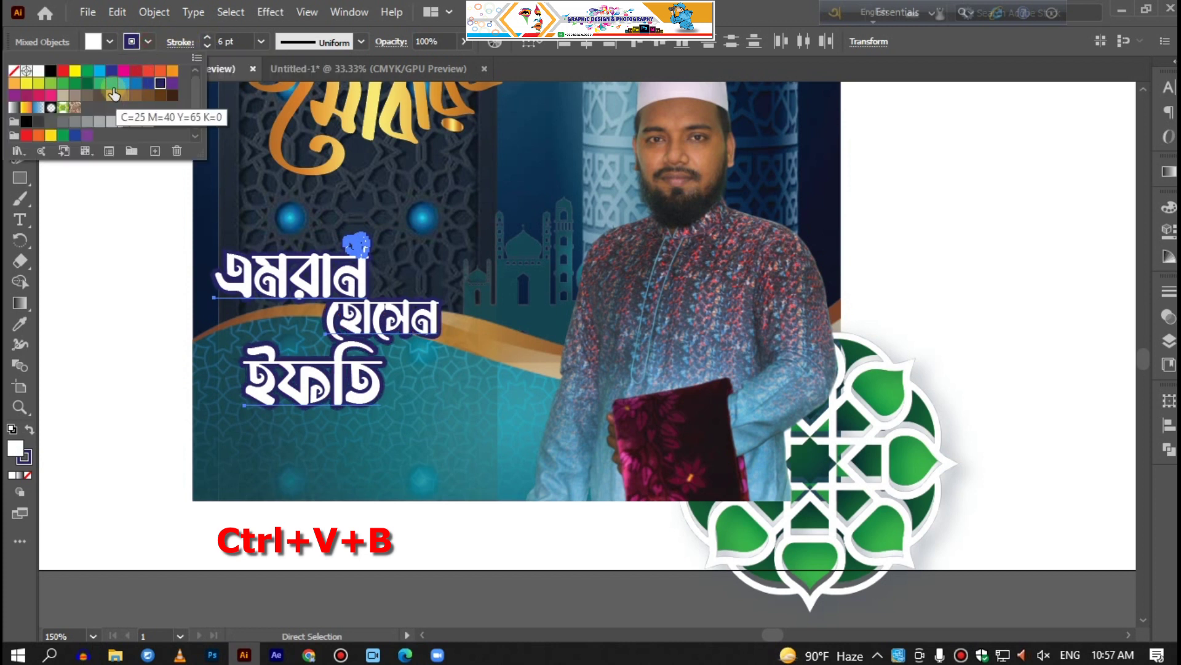
click(112, 85)
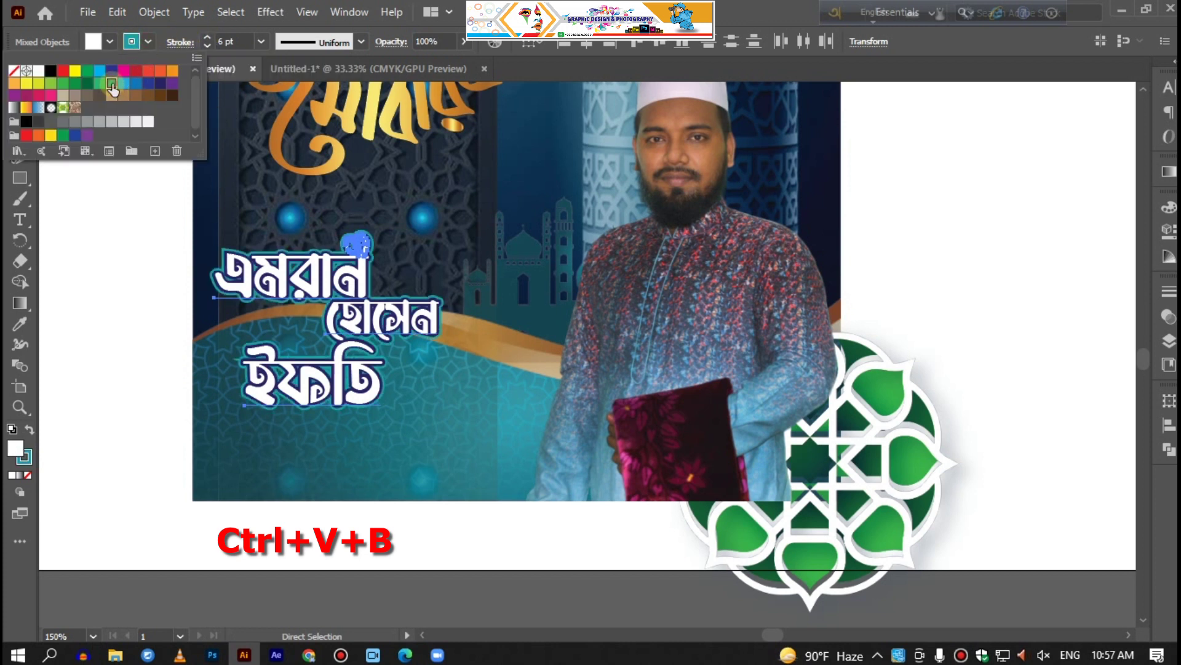
click(208, 37)
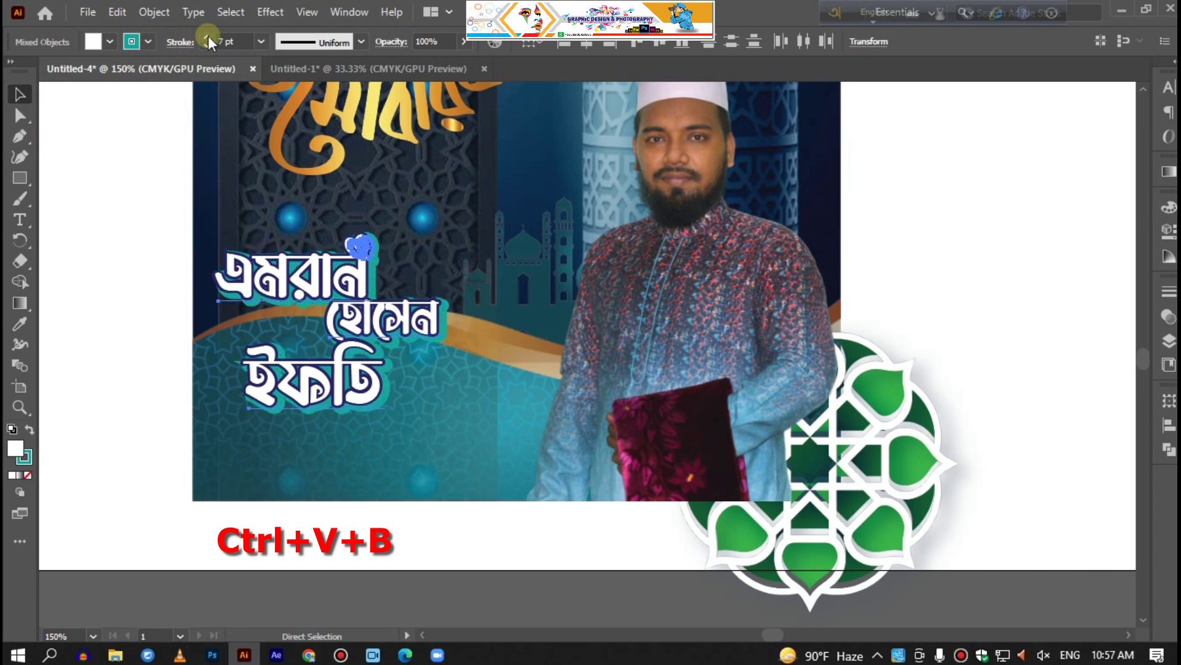
Bring the red designation text over from its source document
click(104, 171)
click(430, 71)
mouse_move(588, 476)
mouse_down()
mouse_move(606, 492)
mouse_move(170, 119)
mouse_move(151, 62)
mouse_move(200, 209)
mouse_up()
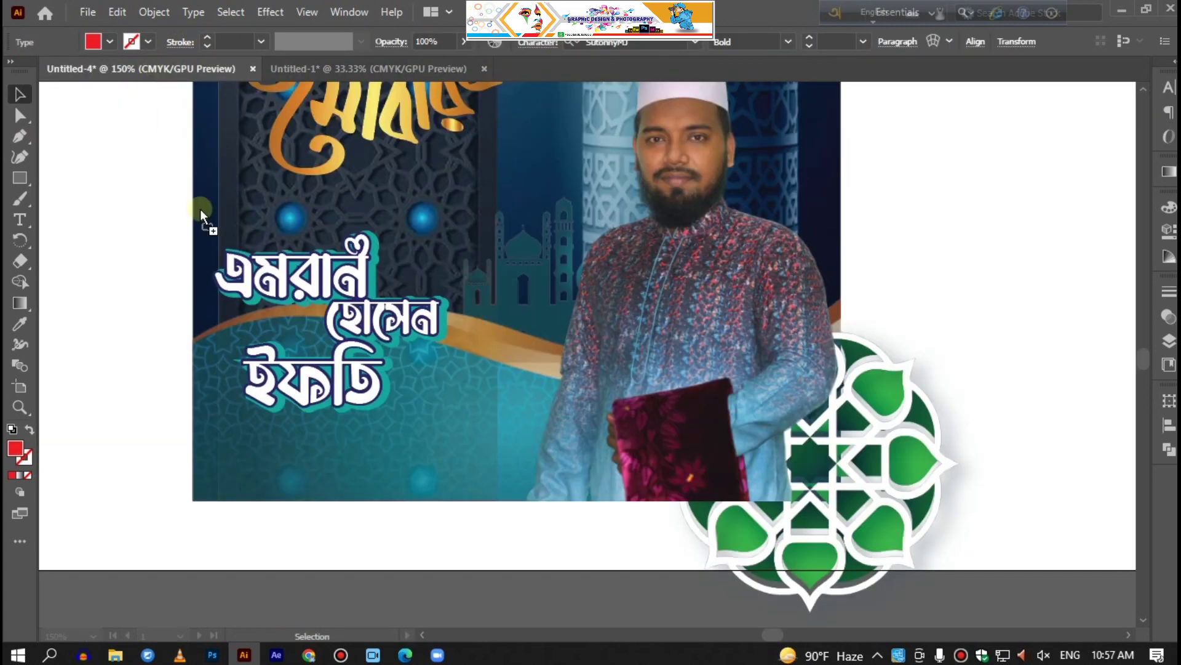
Drop the designation text on the poster, scale it down and nudge it below the name
drag(316, 463, 326, 469)
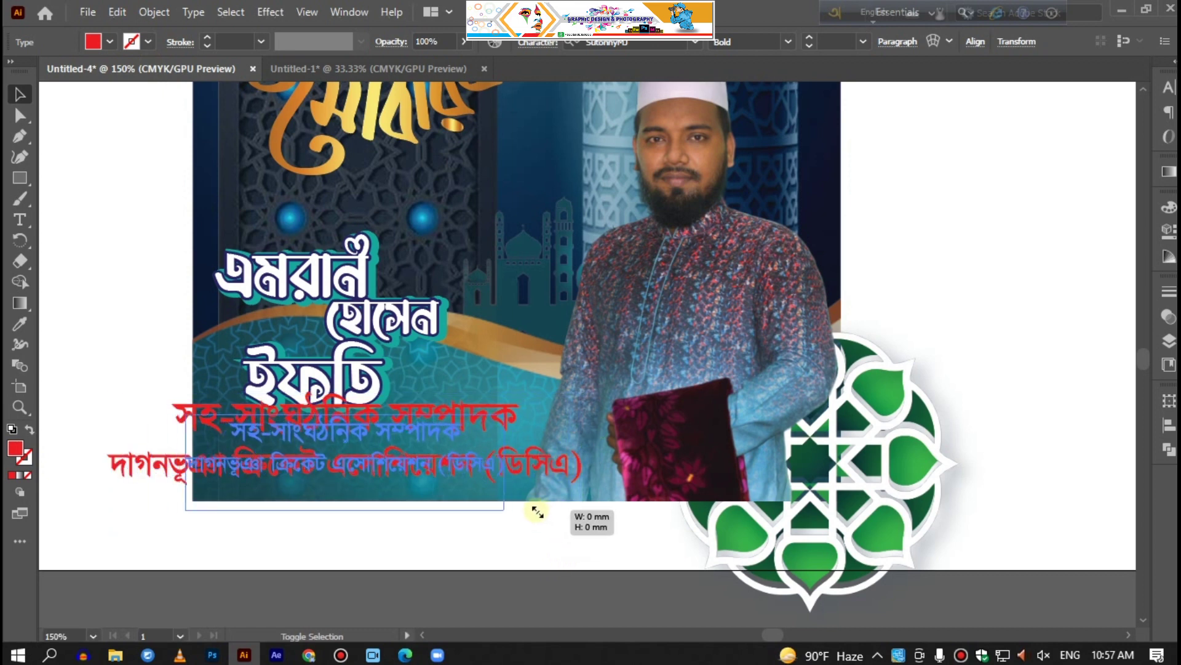
drag(574, 529, 497, 507)
drag(417, 467, 430, 470)
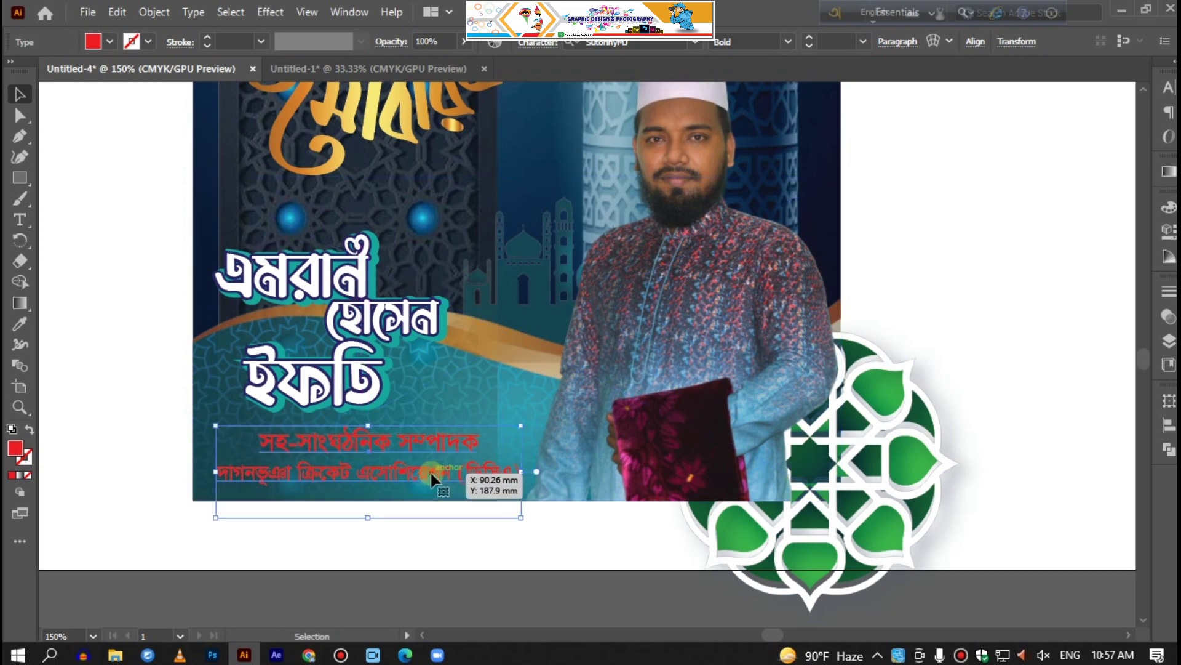
drag(430, 470, 453, 479)
Try a different fill swatch on the designation text, then deselect it
click(109, 41)
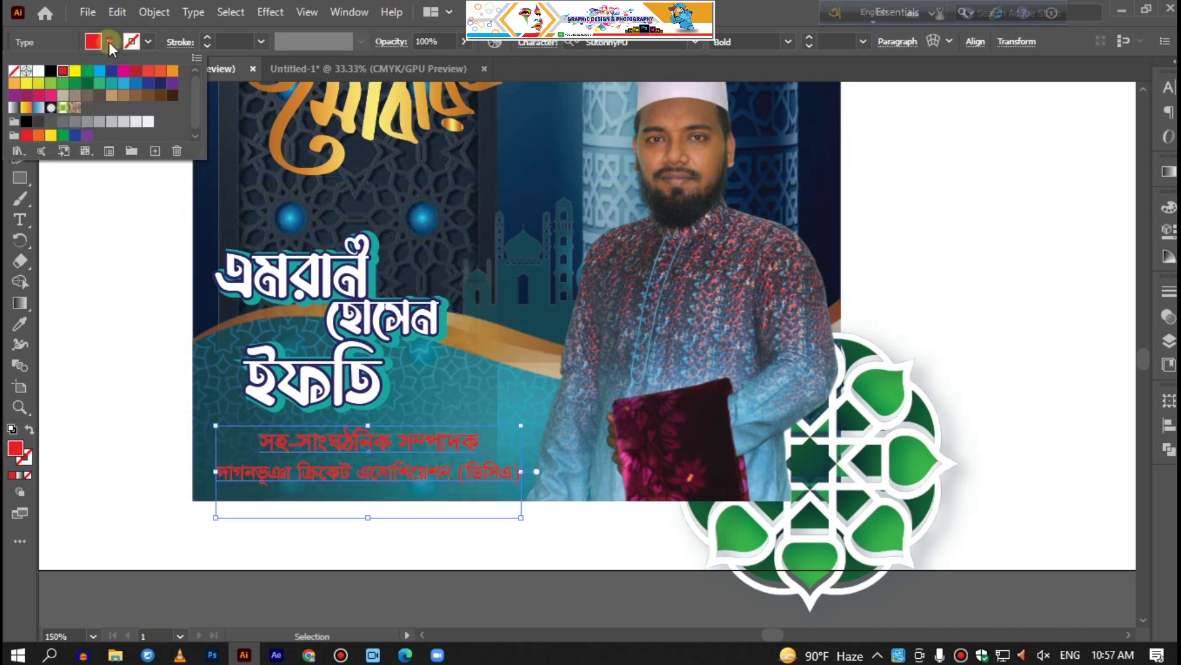
click(110, 84)
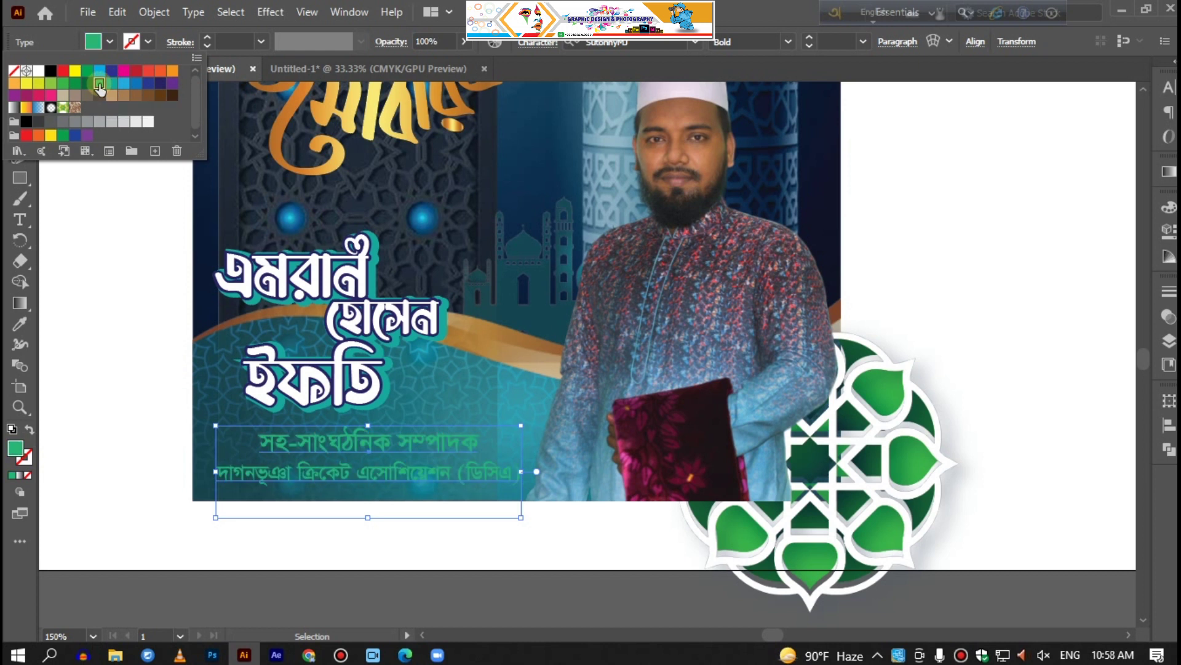
click(161, 268)
click(117, 272)
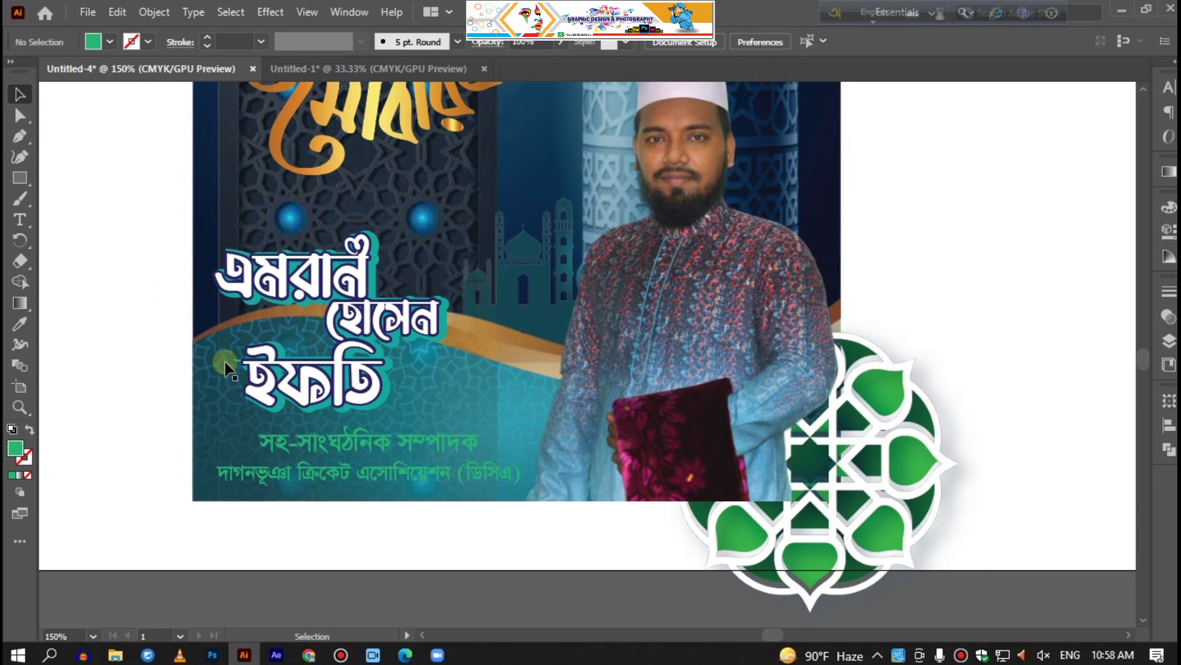
Recolour the two designation lines CMYK Yellow from the Fill swatches
click(345, 471)
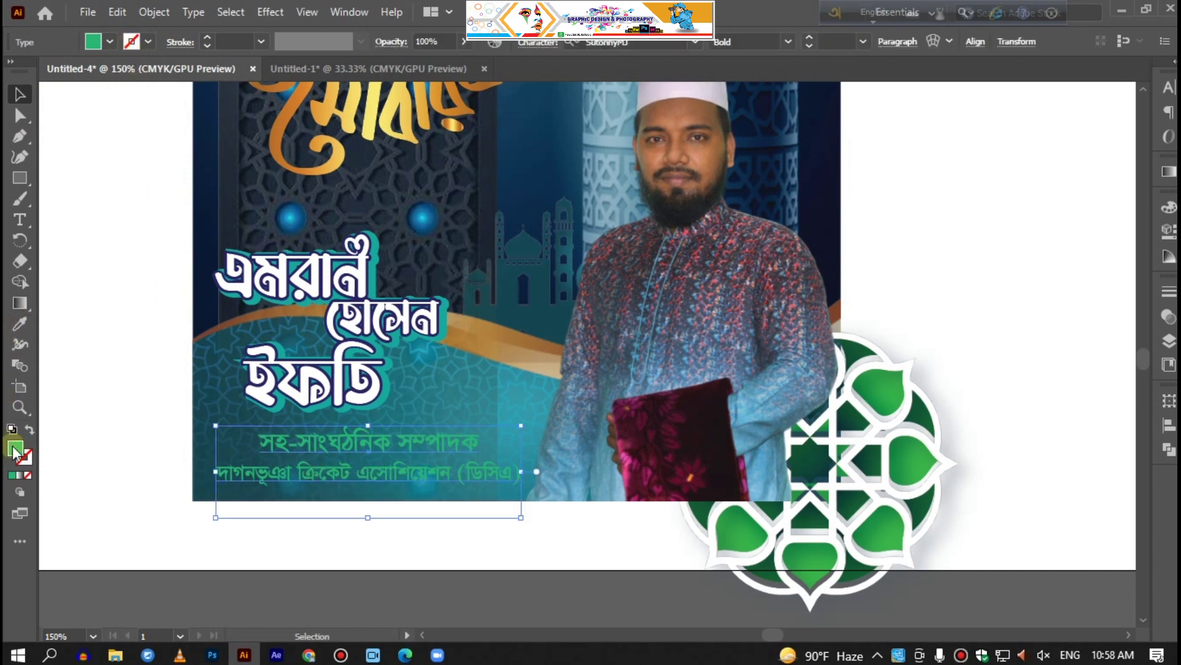
double_click(13, 448)
drag(651, 194, 800, 155)
drag(829, 326, 829, 310)
mouse_move(728, 245)
mouse_down()
mouse_move(718, 230)
mouse_move(731, 249)
mouse_move(743, 238)
mouse_move(746, 263)
mouse_up()
click(979, 229)
click(111, 42)
click(73, 72)
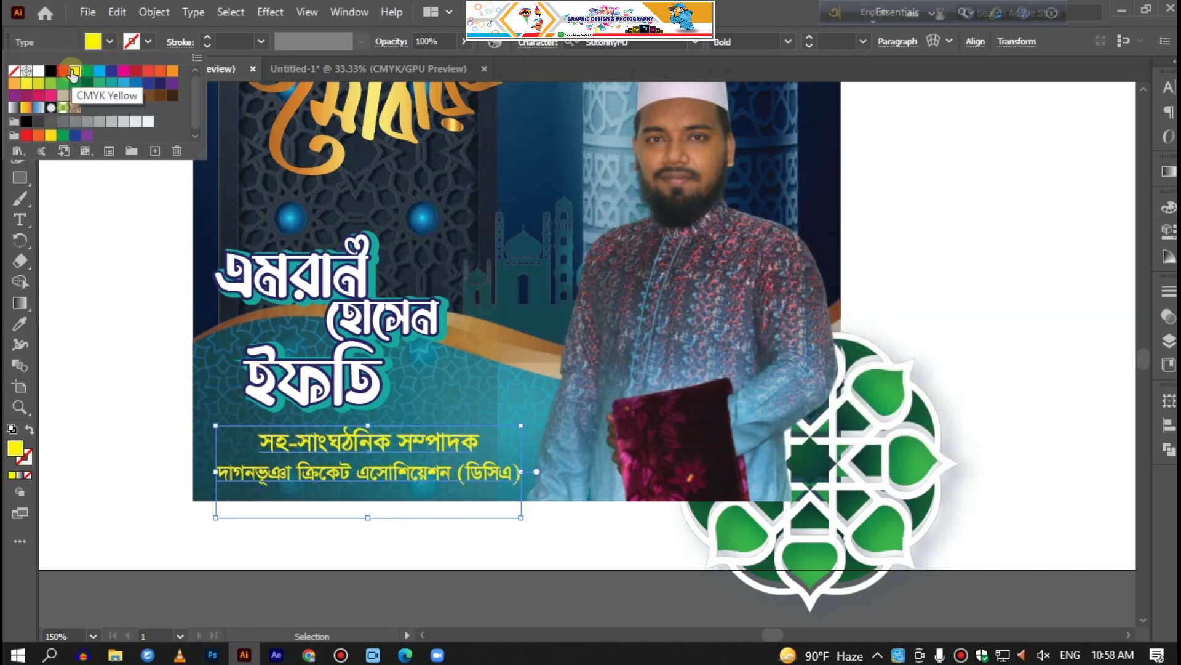
click(90, 299)
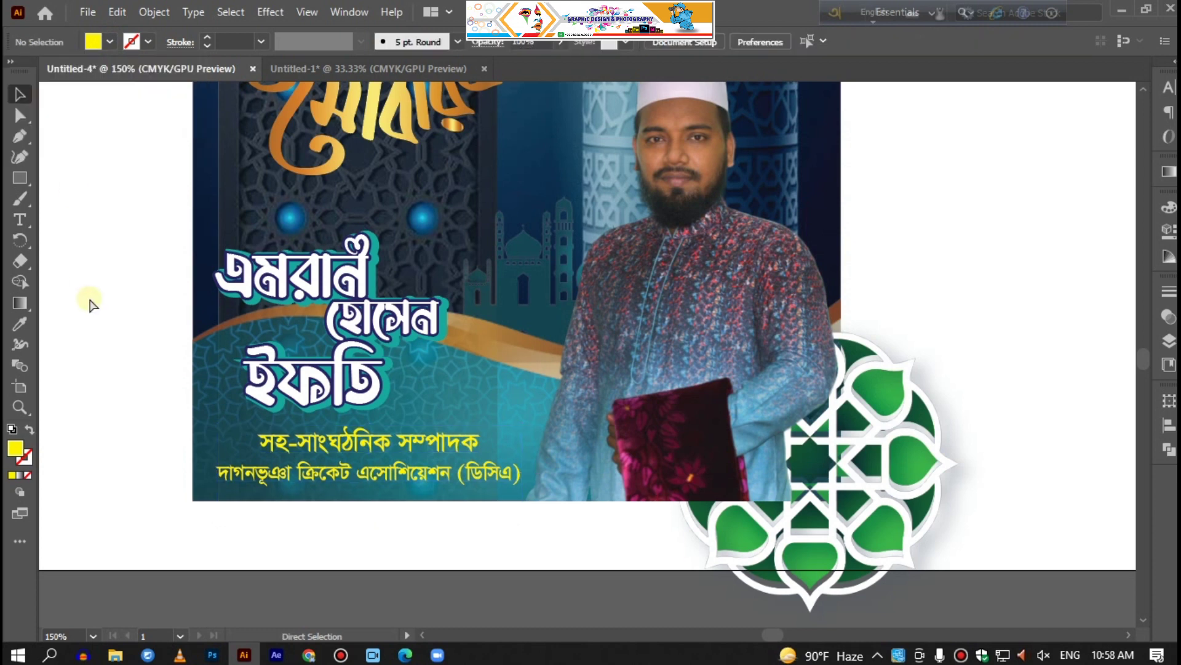
Bring the green ornament in front of the photo with Arrange > Bring to Front
key(ctrl+minus)
key(ctrl+minus)
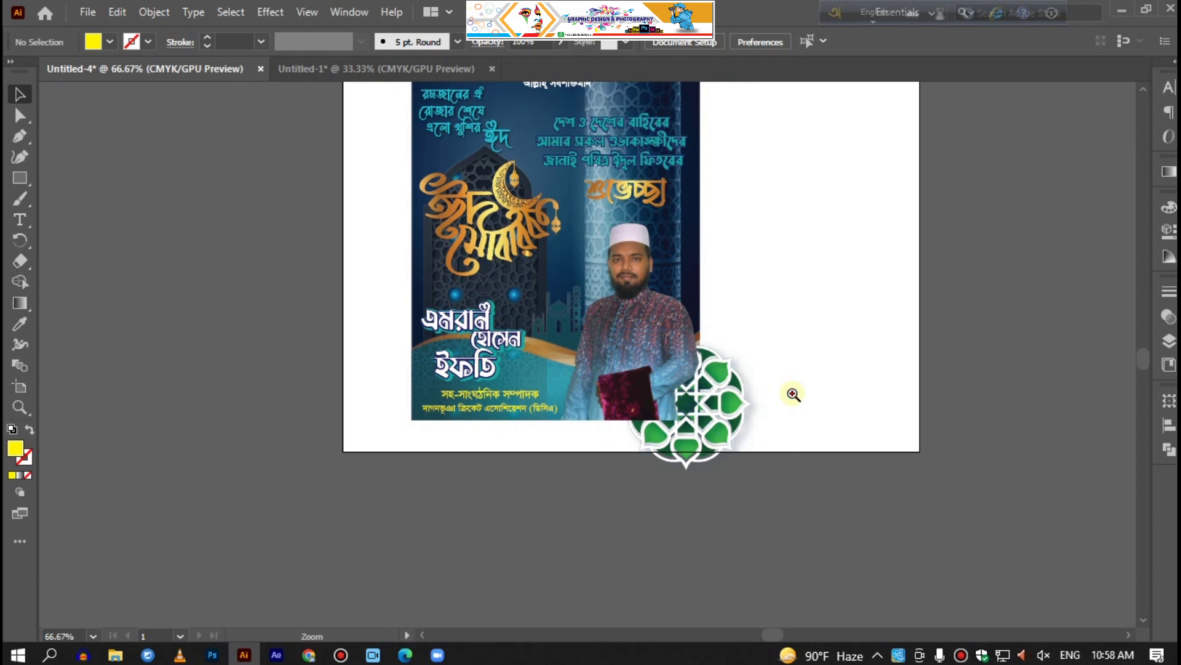
key(ctrl+plus)
right_click(498, 391)
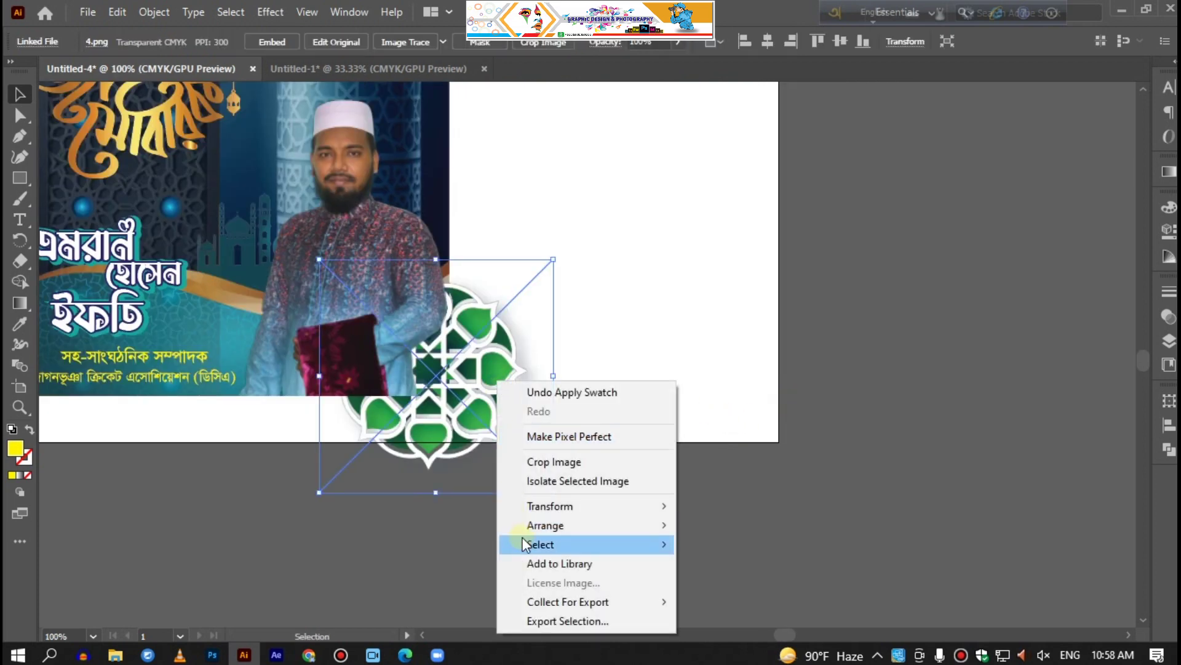
click(718, 522)
click(698, 494)
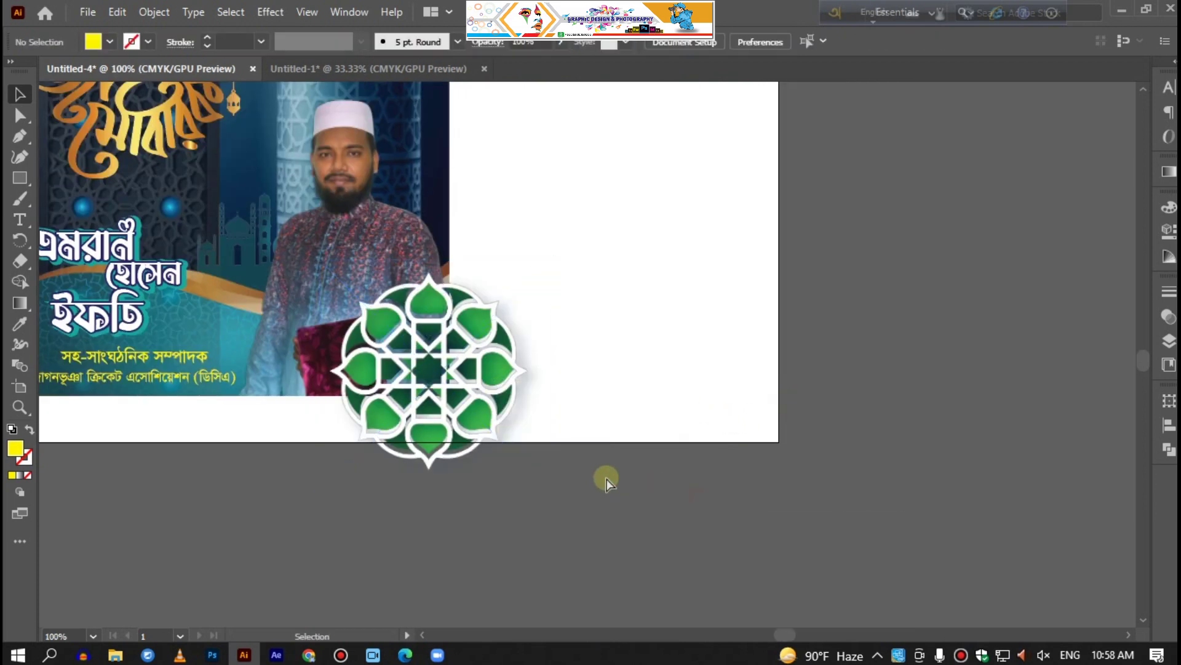
key(ctrl+minus)
key(ctrl+minus)
key(ctrl+plus)
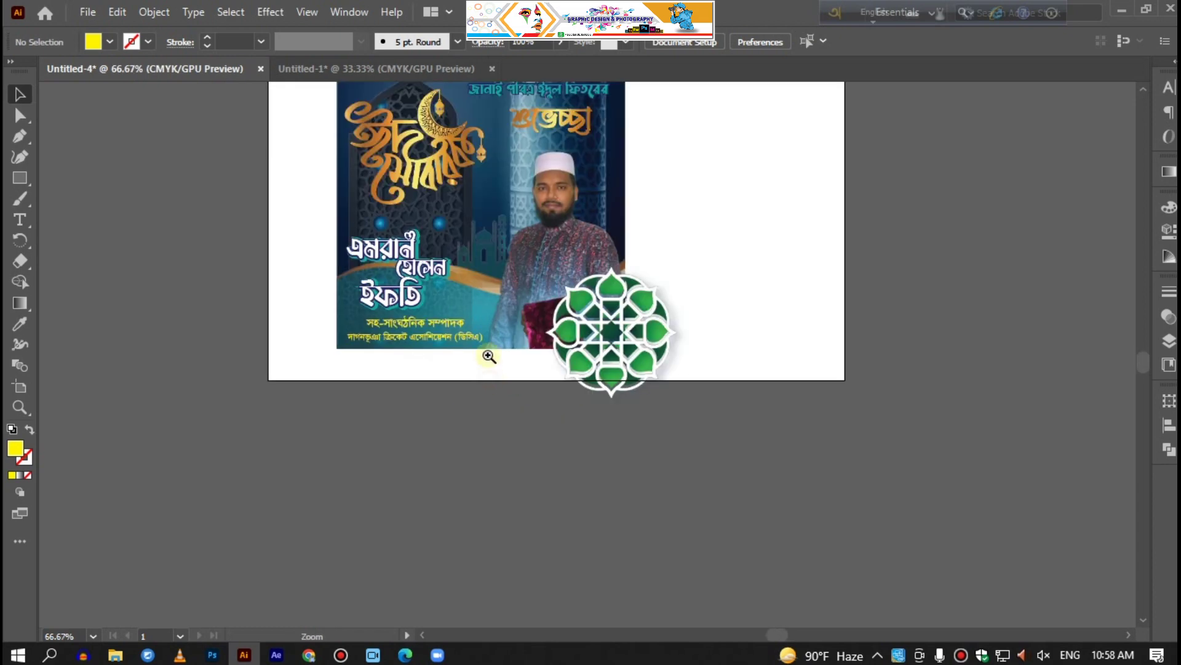
scroll(510, 393, up, 3)
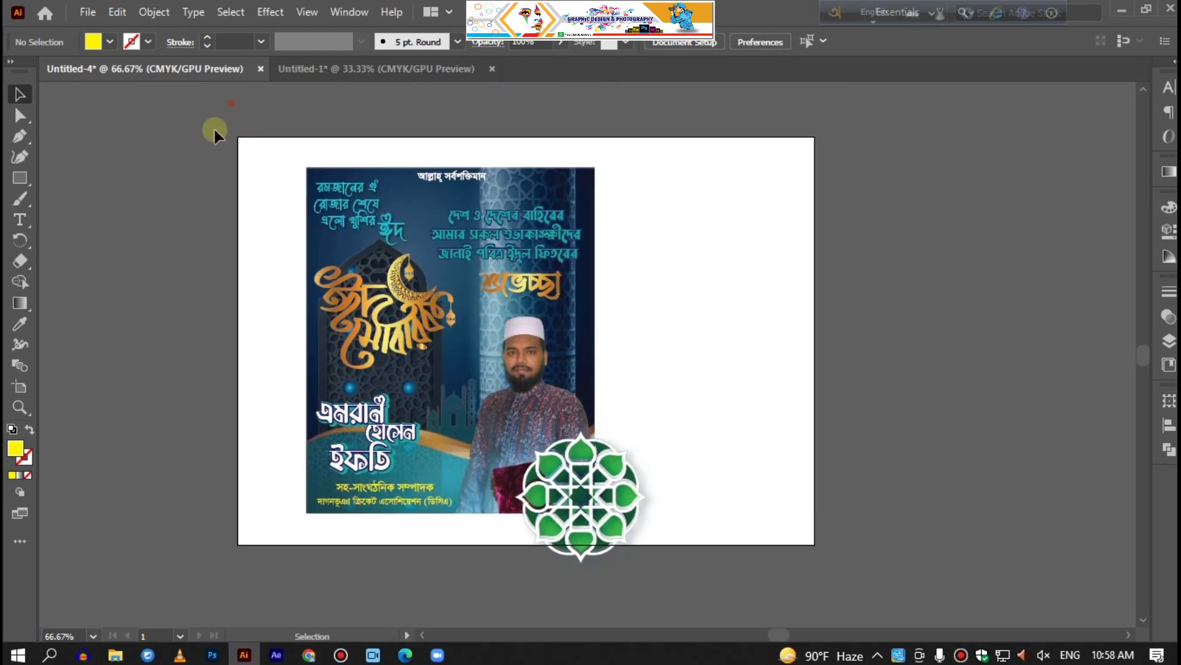
Draw a rectangle exactly covering the poster artboard
key(ctrl+a)
click(801, 458)
drag(306, 165, 601, 512)
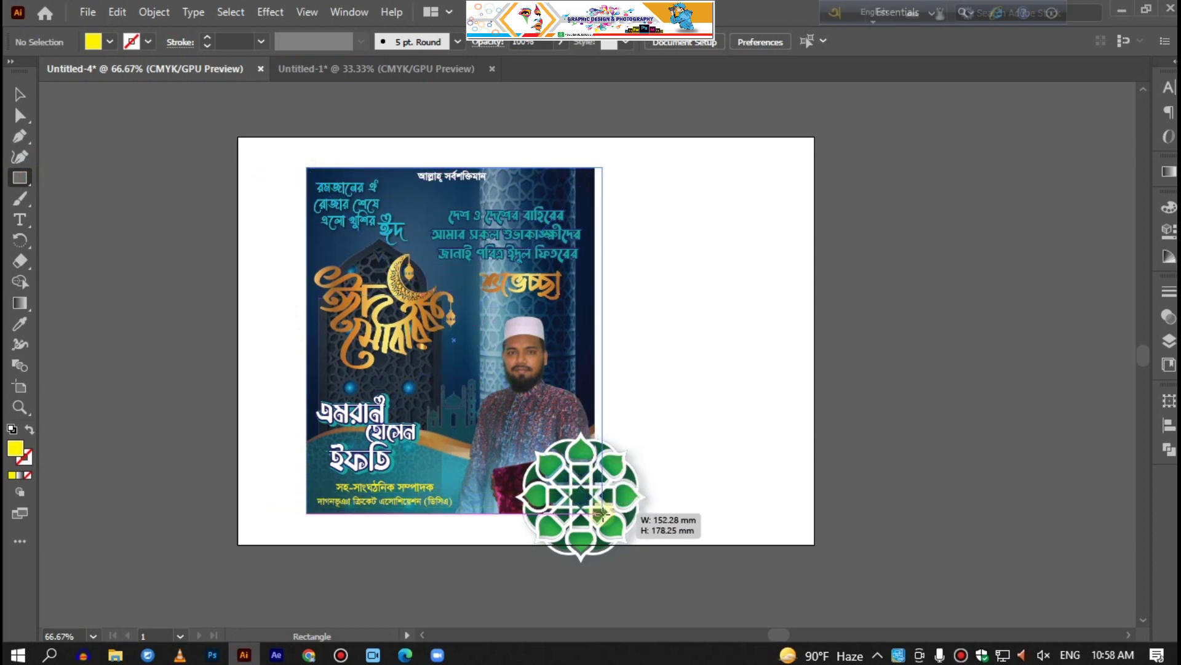
drag(601, 512, 595, 513)
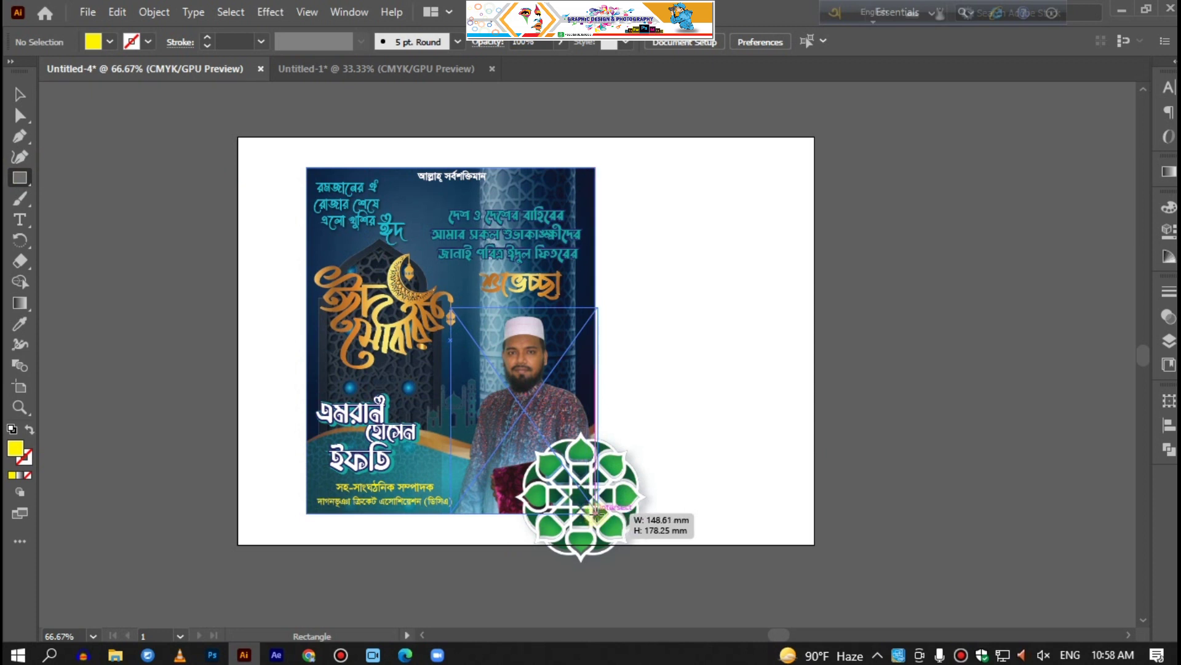
drag(595, 512, 595, 512)
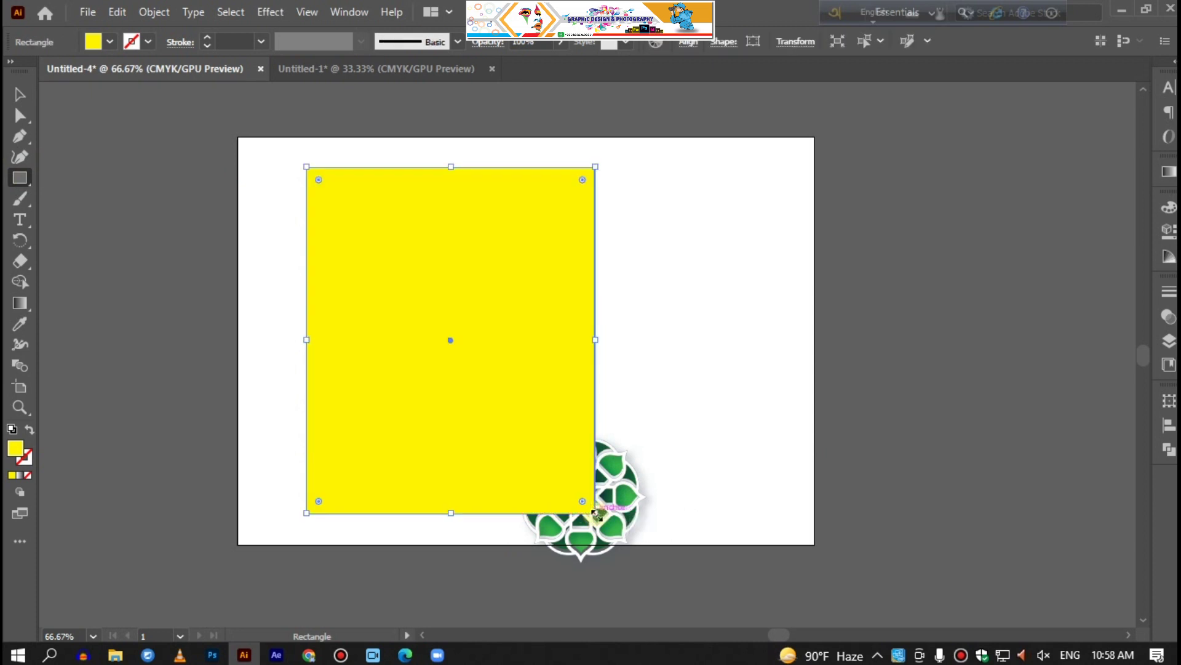
Select all artwork and make a clipping mask from the rectangle
key(ctrl+a)
right_click(508, 319)
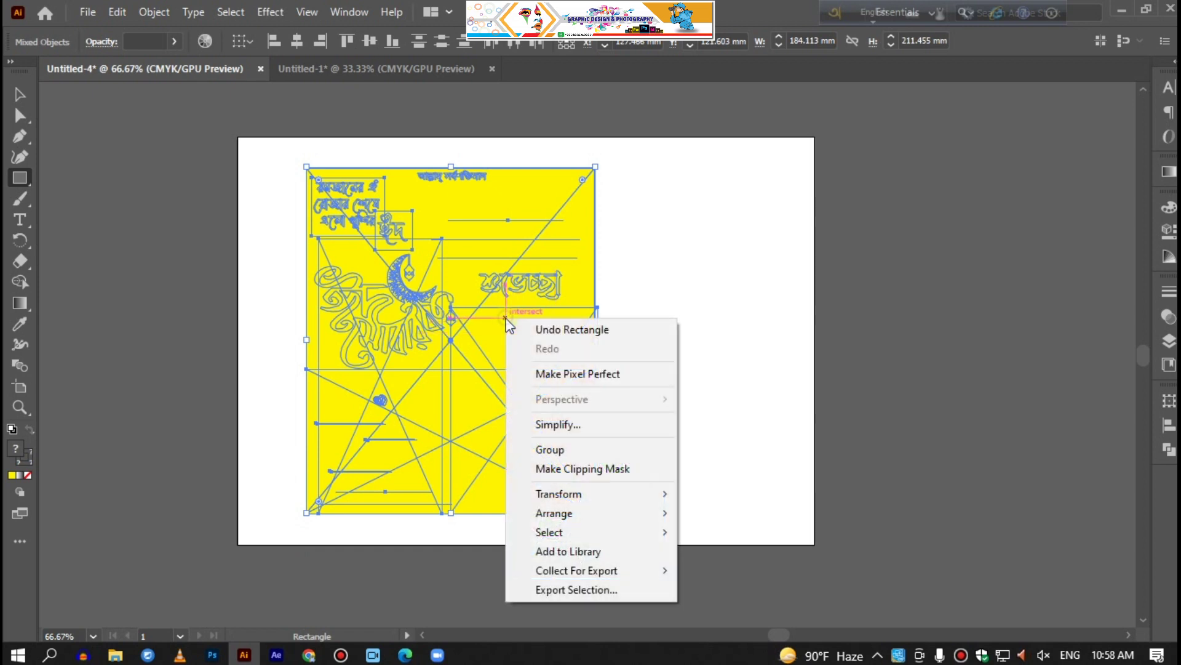
click(559, 469)
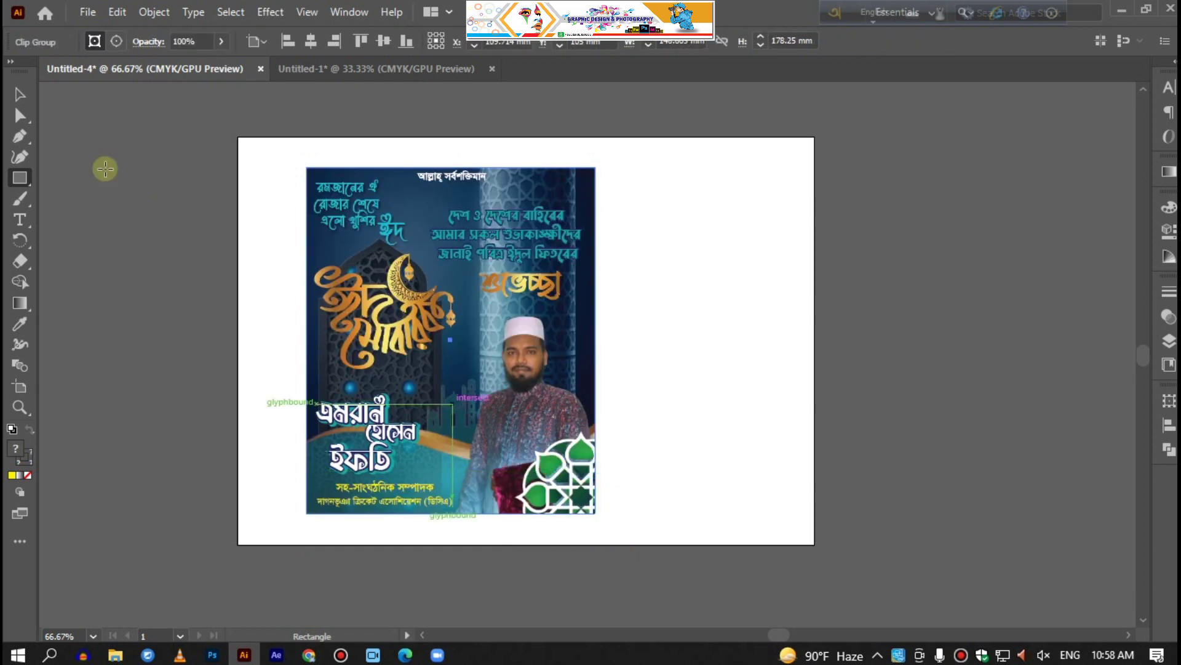
click(20, 94)
click(107, 138)
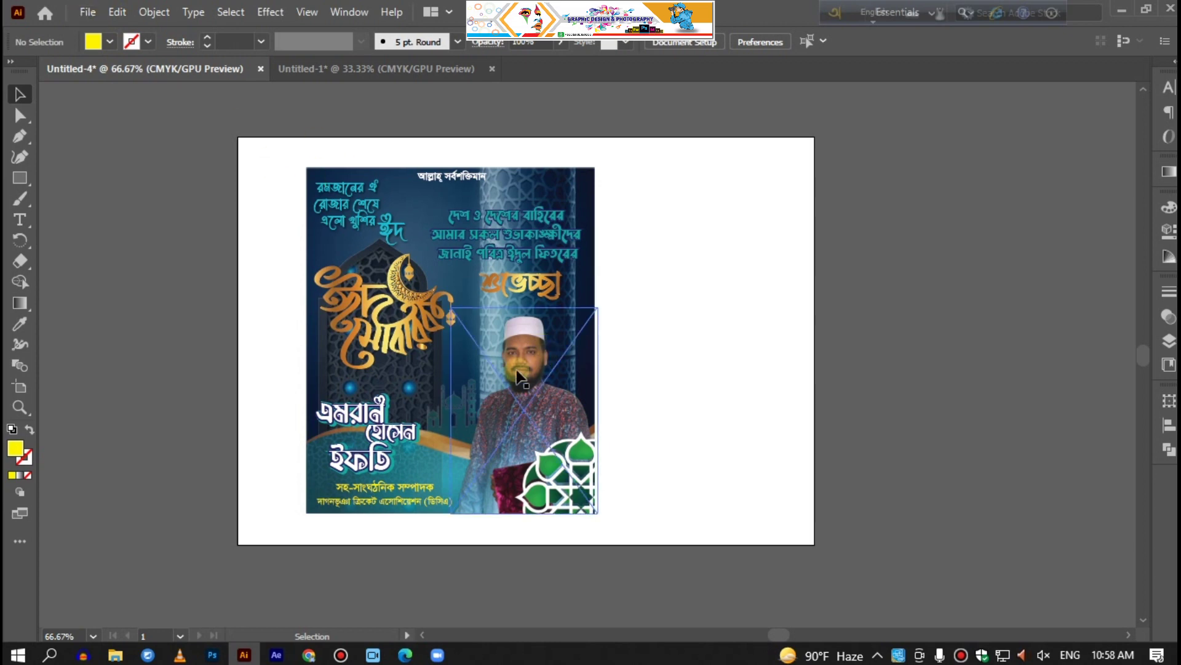
key(ctrl+plus)
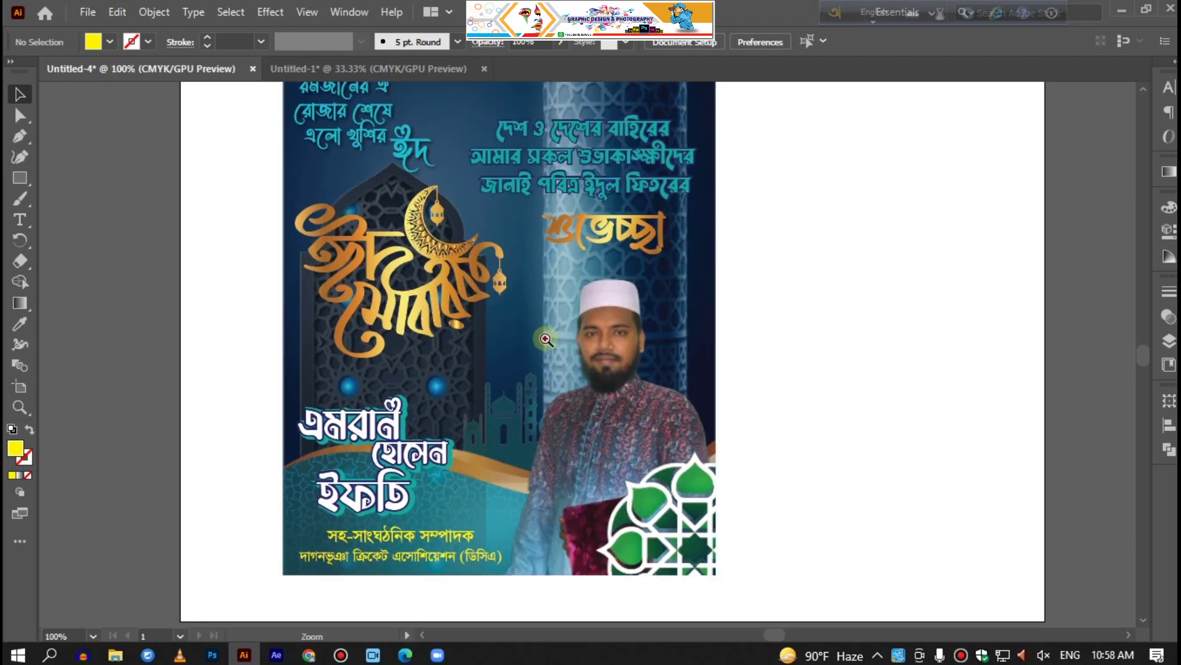
key(ctrl+plus)
drag(578, 362, 585, 454)
mouse_move(582, 502)
mouse_down()
mouse_move(668, 461)
mouse_move(640, 397)
mouse_up()
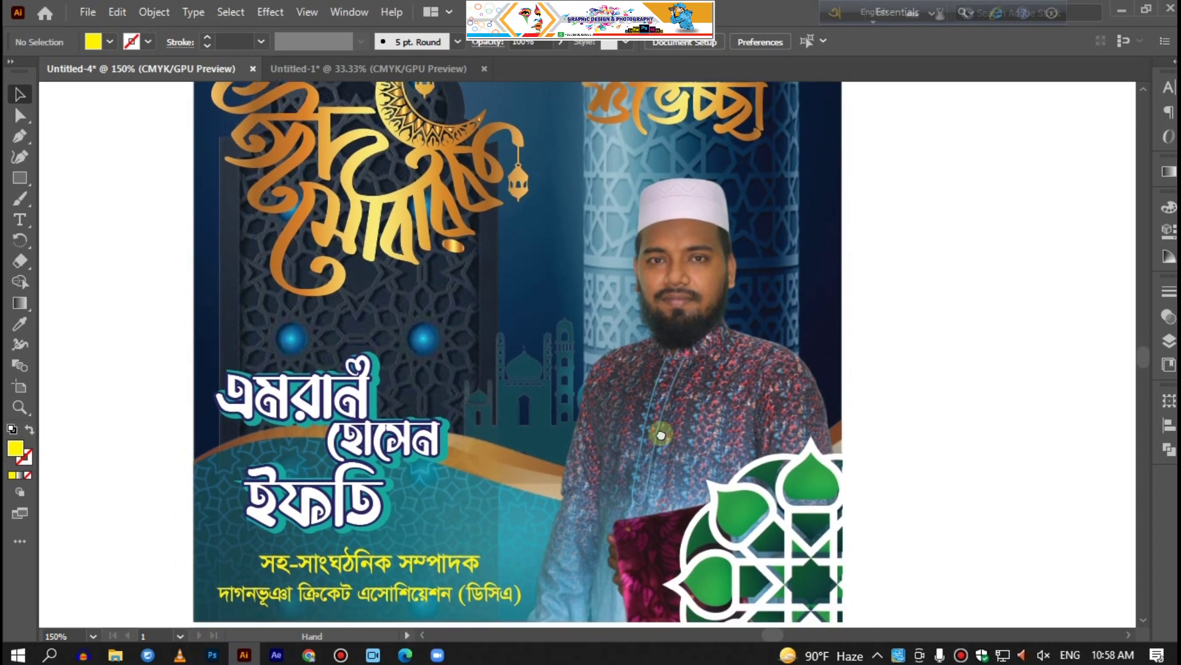
scroll(640, 398, up, 3)
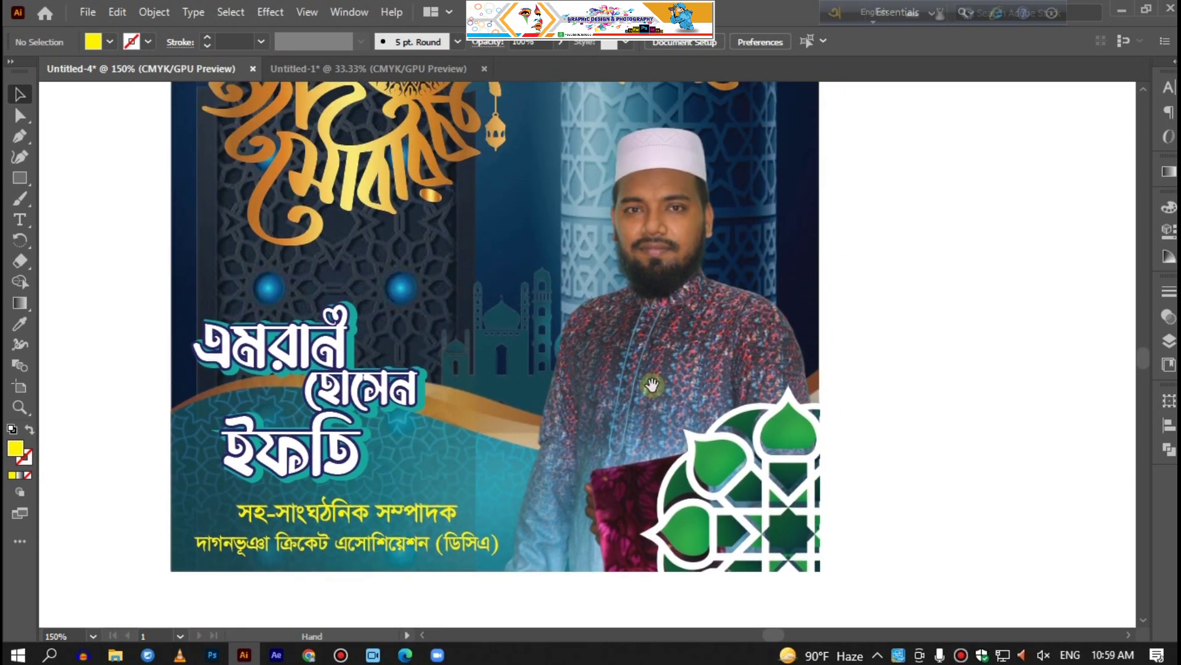
scroll(640, 398, up, 2)
scroll(634, 393, up, 4)
scroll(623, 386, up, 3)
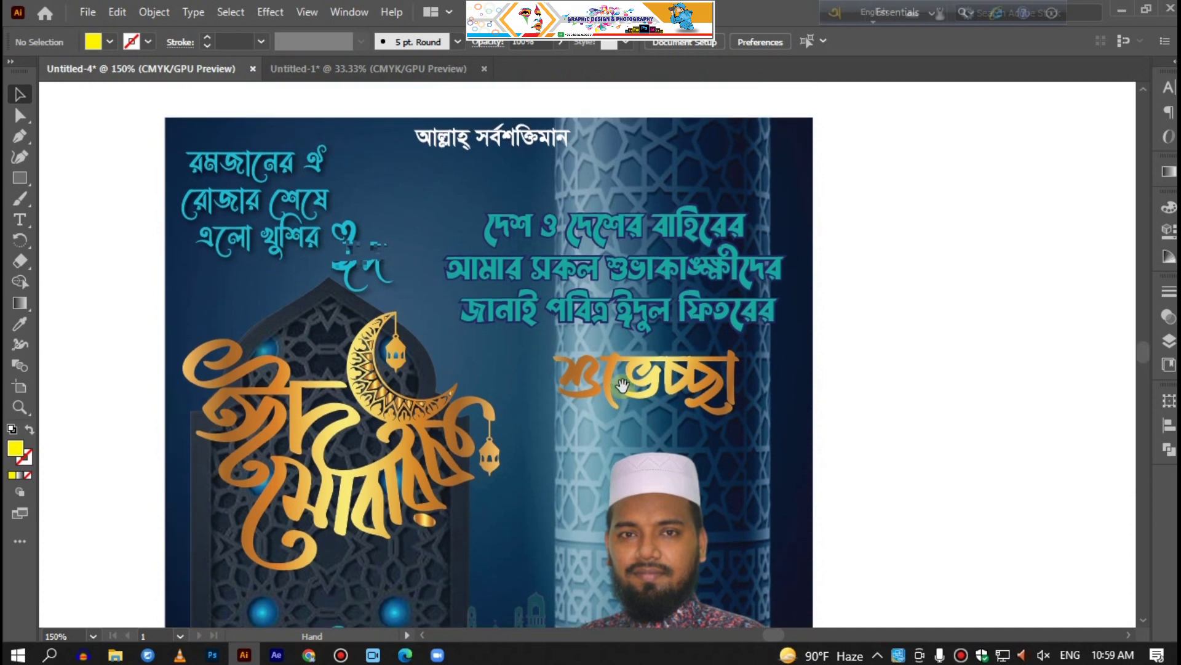
drag(623, 386, 613, 220)
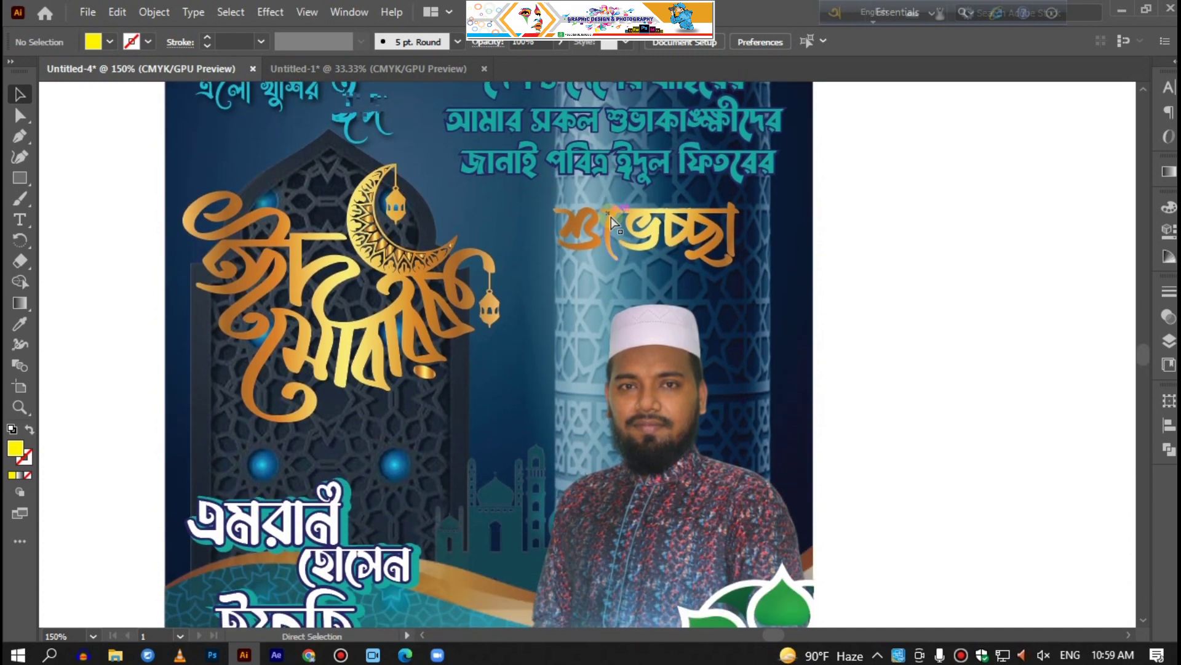
key(ctrl+minus)
drag(571, 340, 671, 338)
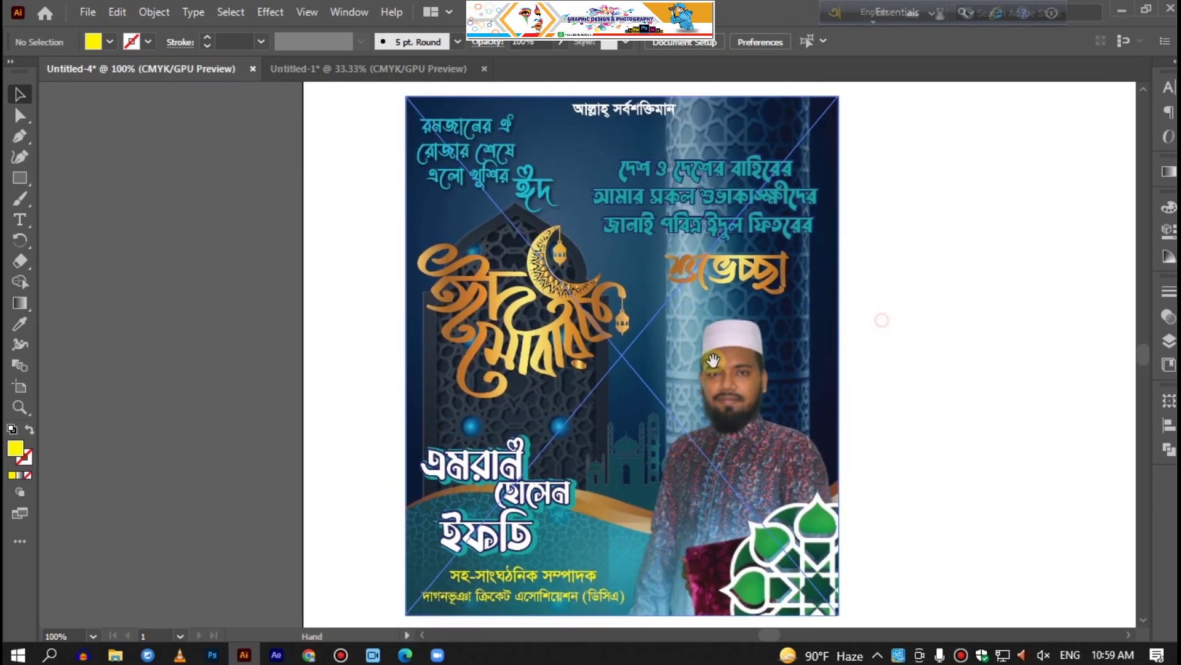
mouse_move(569, 374)
mouse_down()
mouse_move(753, 373)
mouse_move(523, 371)
mouse_up()
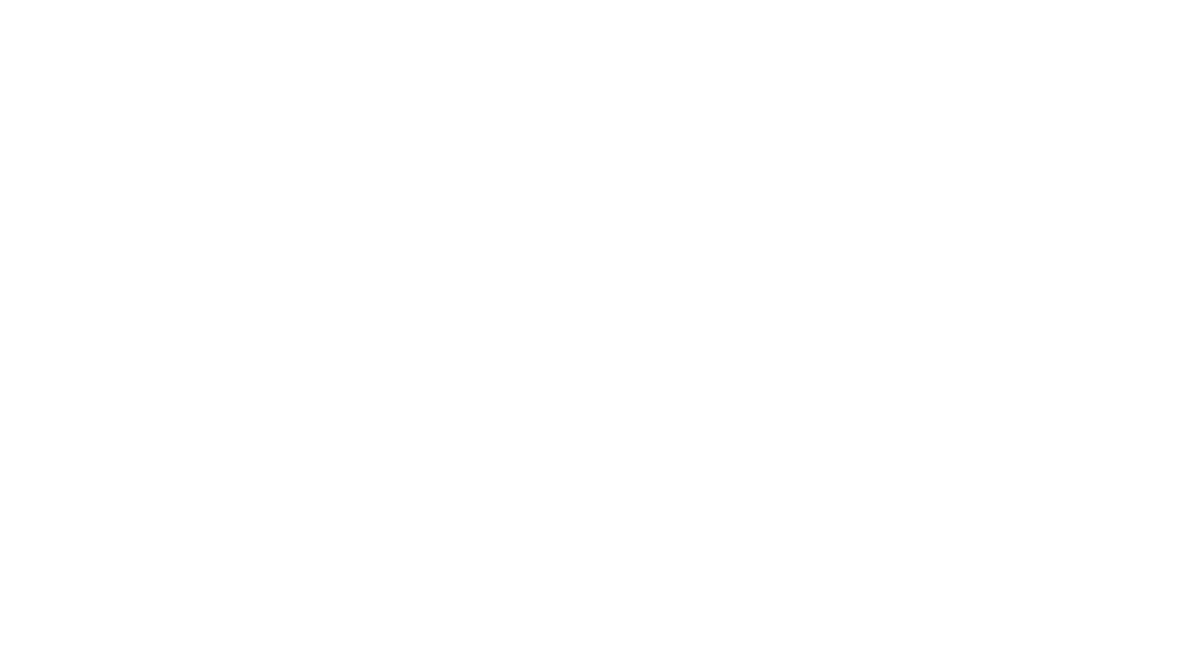